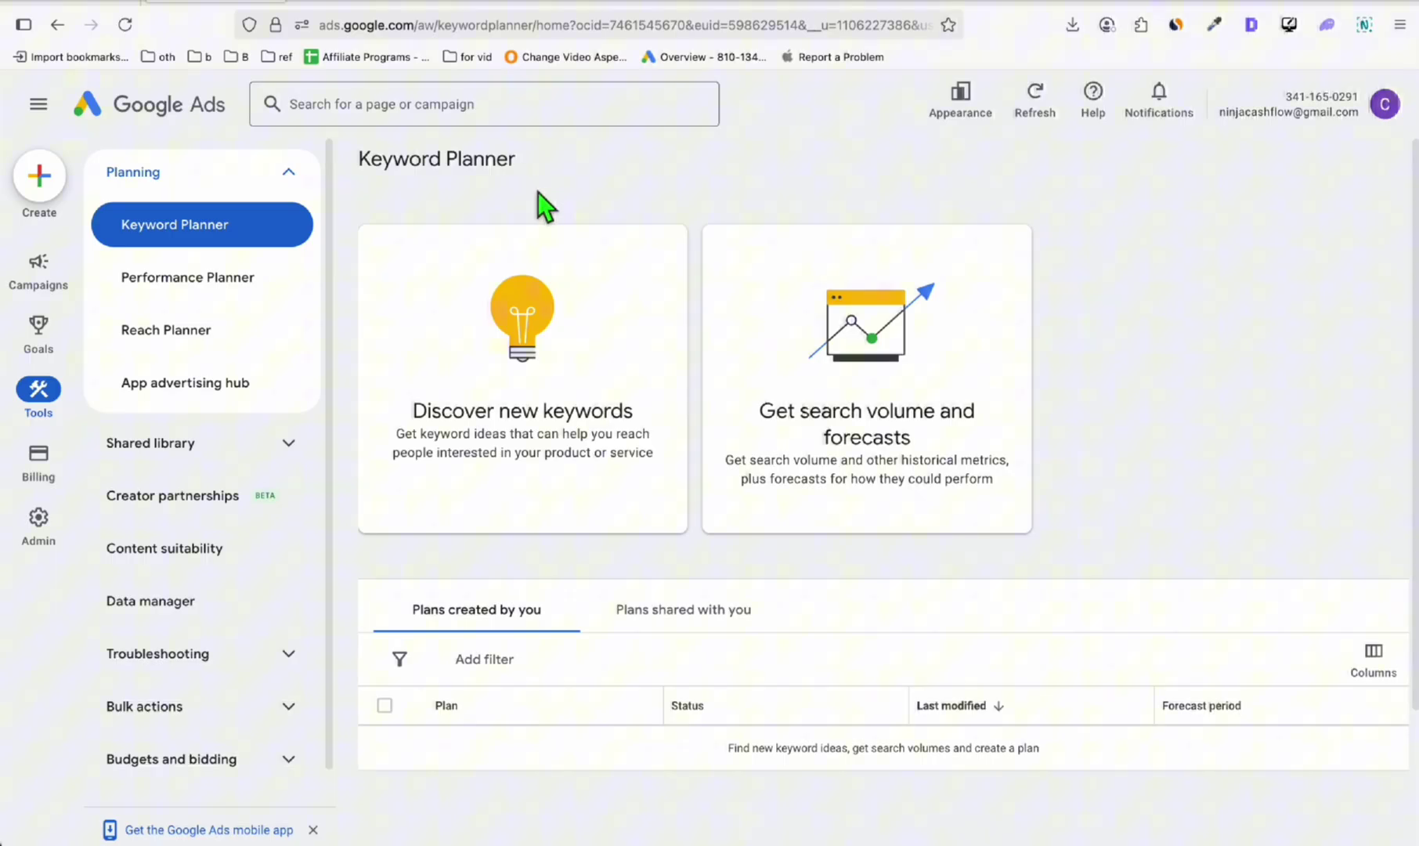
Glance over the Google Ads welcome email headline, then return to Keyword Planner
click(523, 7)
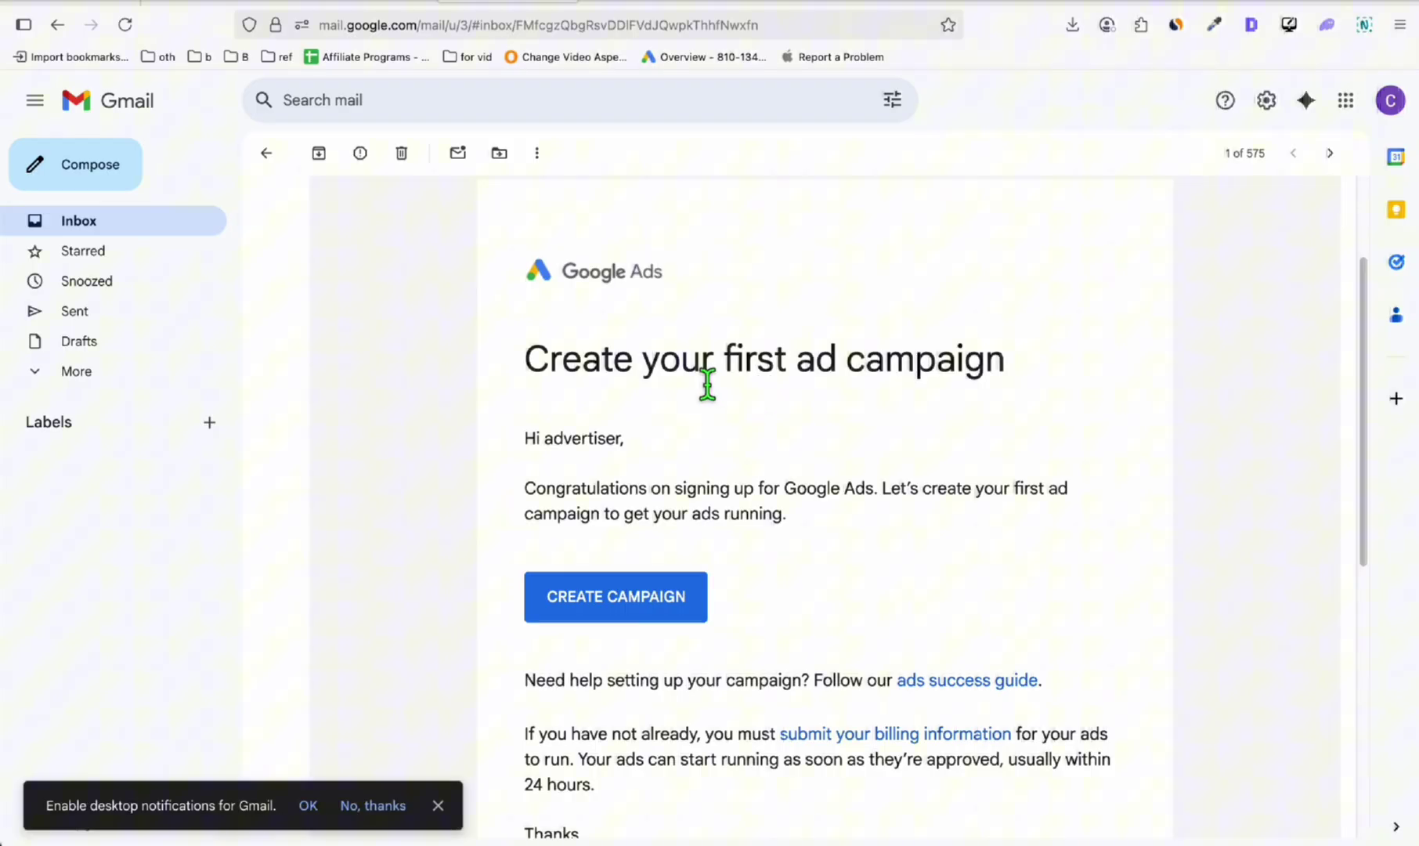
drag(709, 378, 582, 367)
click(763, 405)
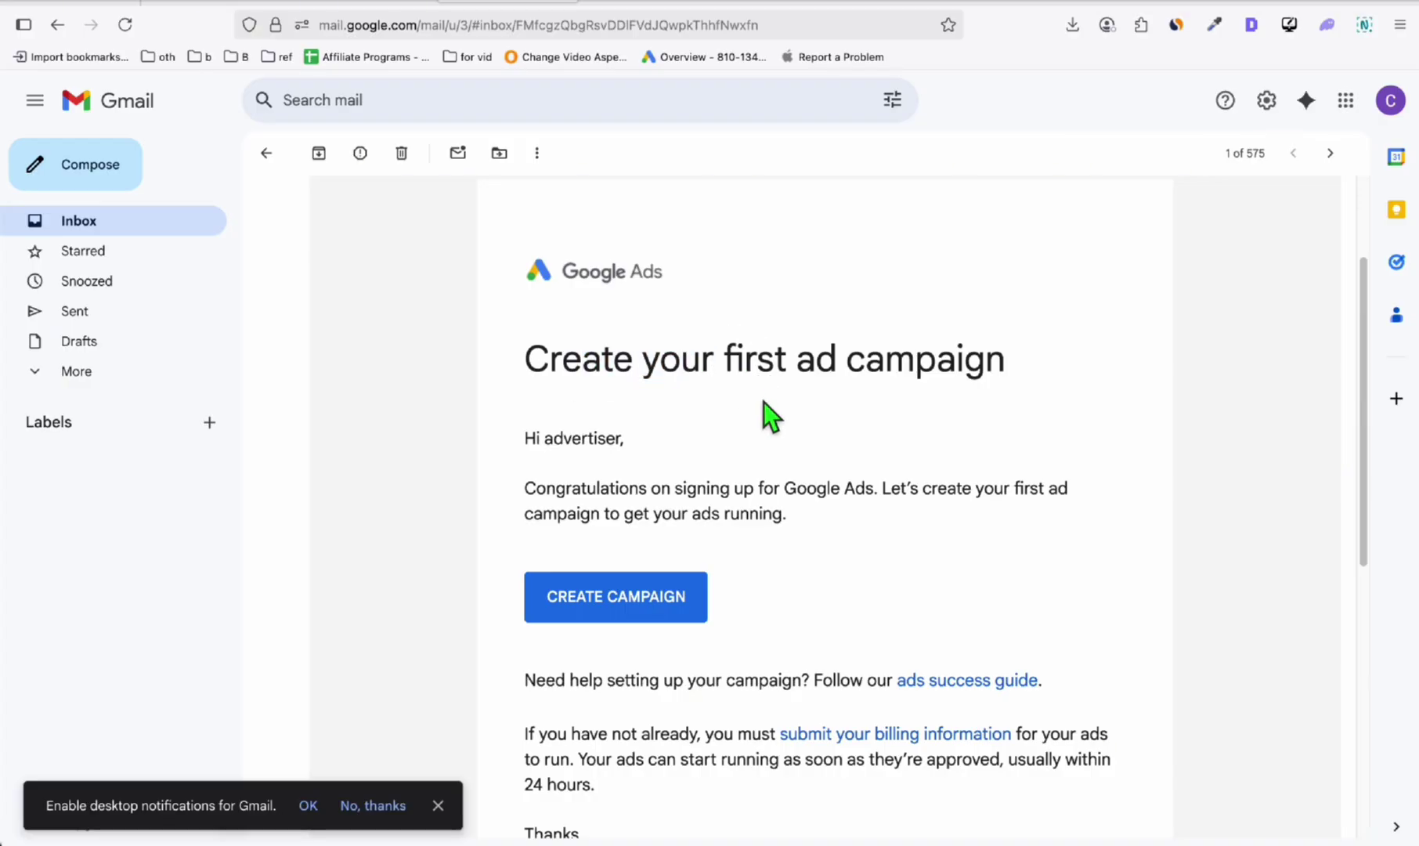
click(180, 11)
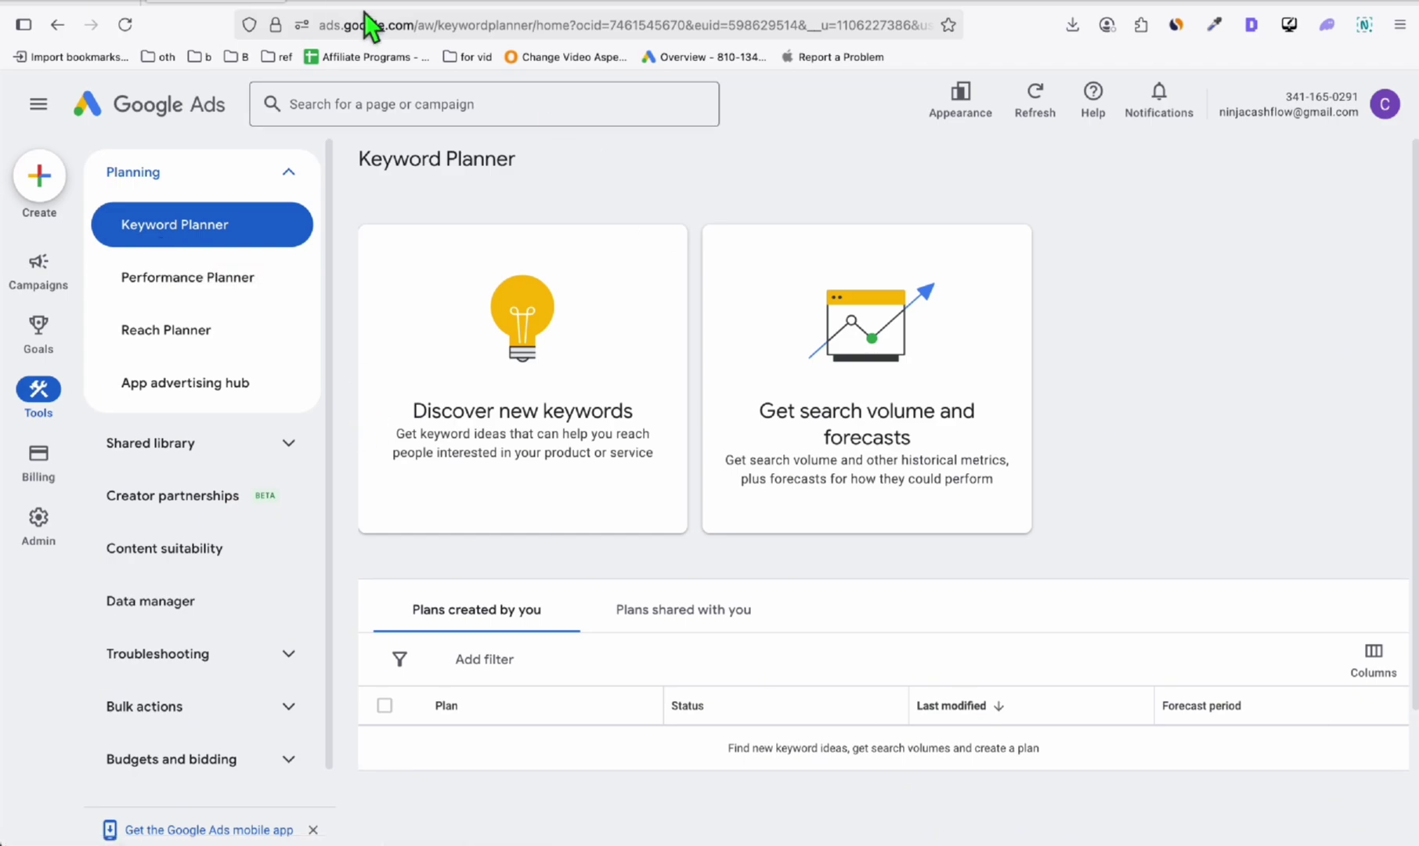
scroll(167, 459, down, 2)
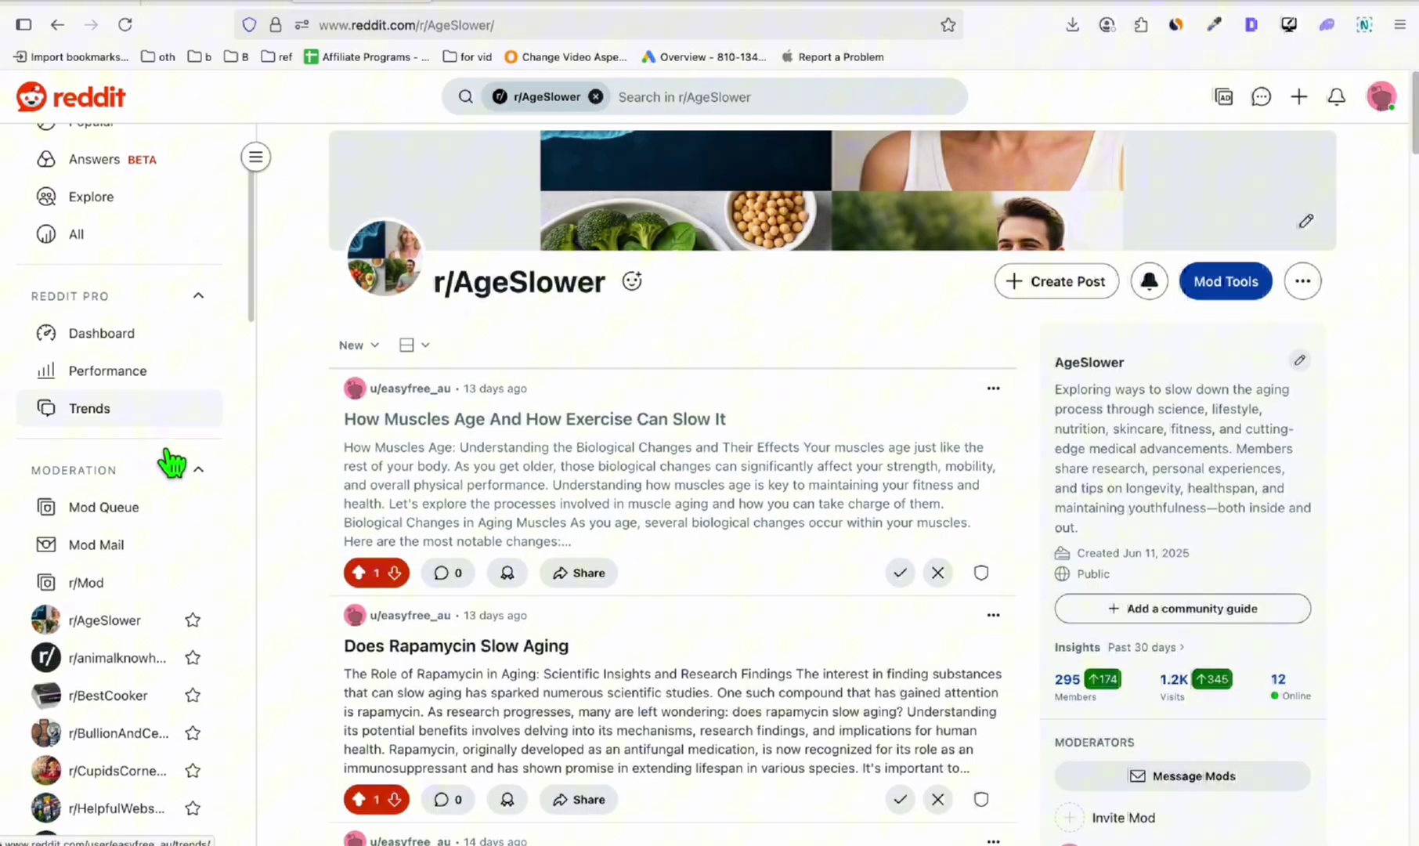
scroll(168, 460, down, 1)
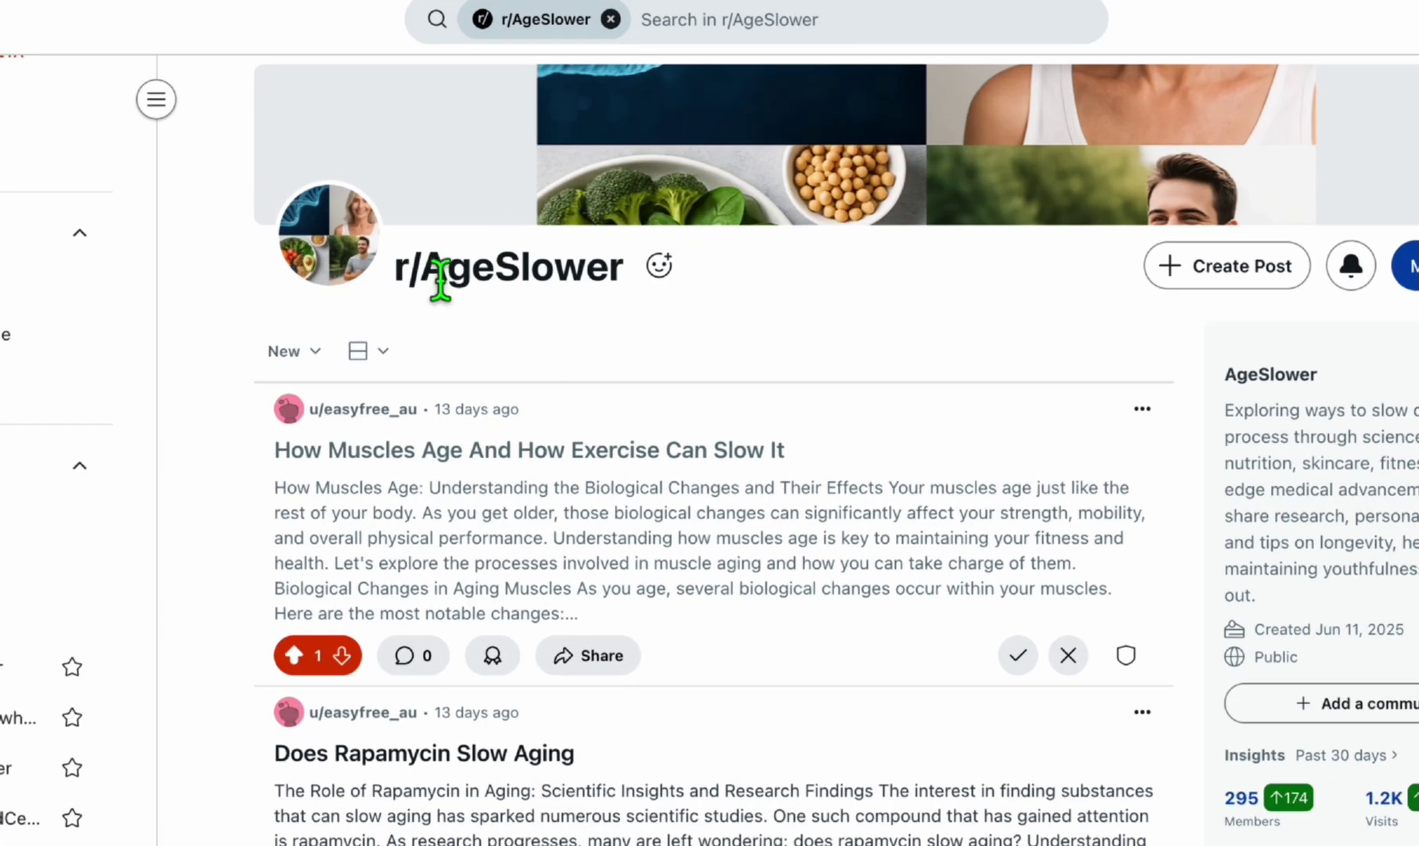
Highlight the AgeSlower name, then open the Kenmore gas range page and highlight its $749.99 price
drag(454, 286, 552, 305)
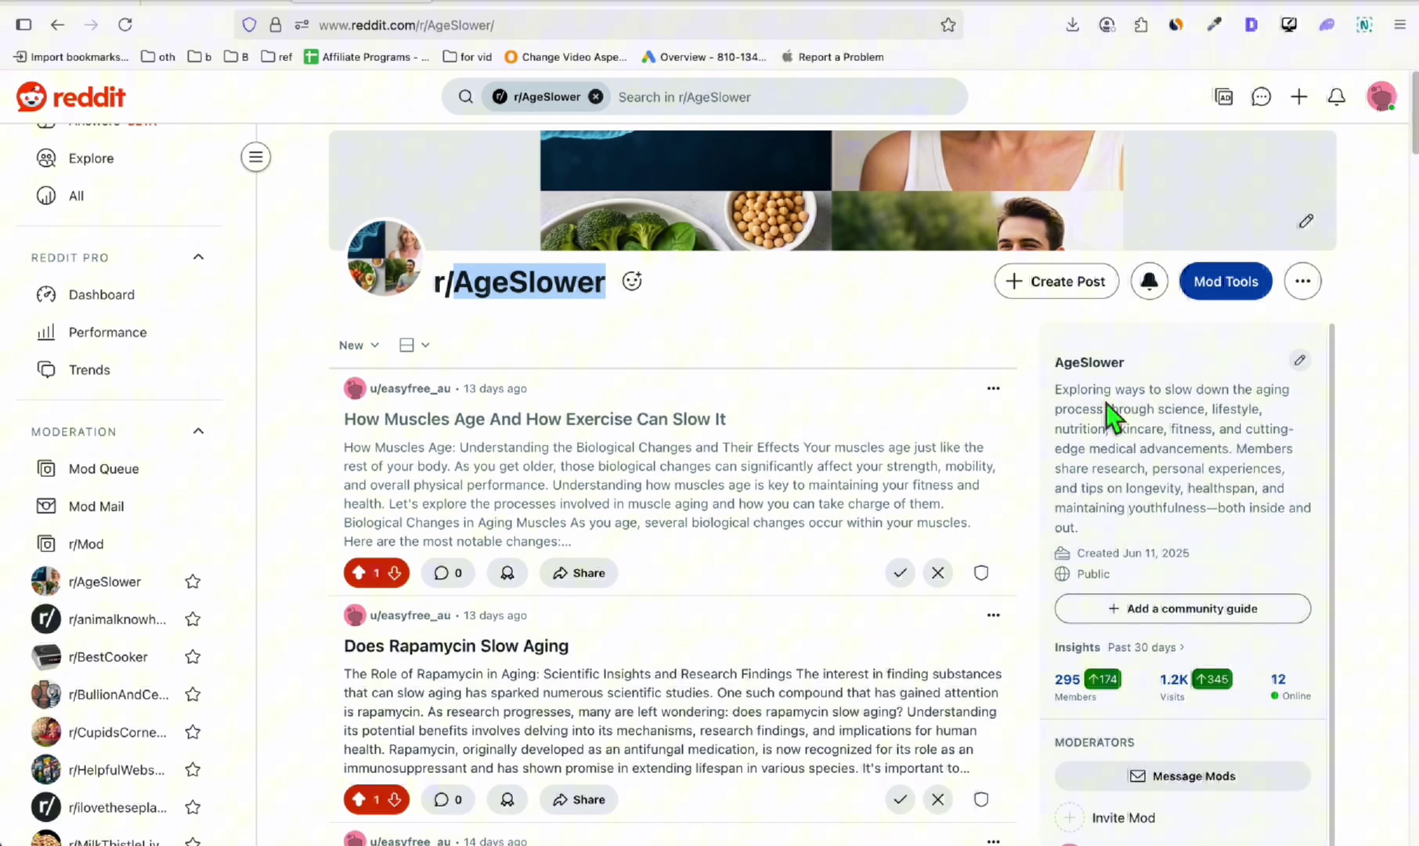
scroll(1106, 404, down, 3)
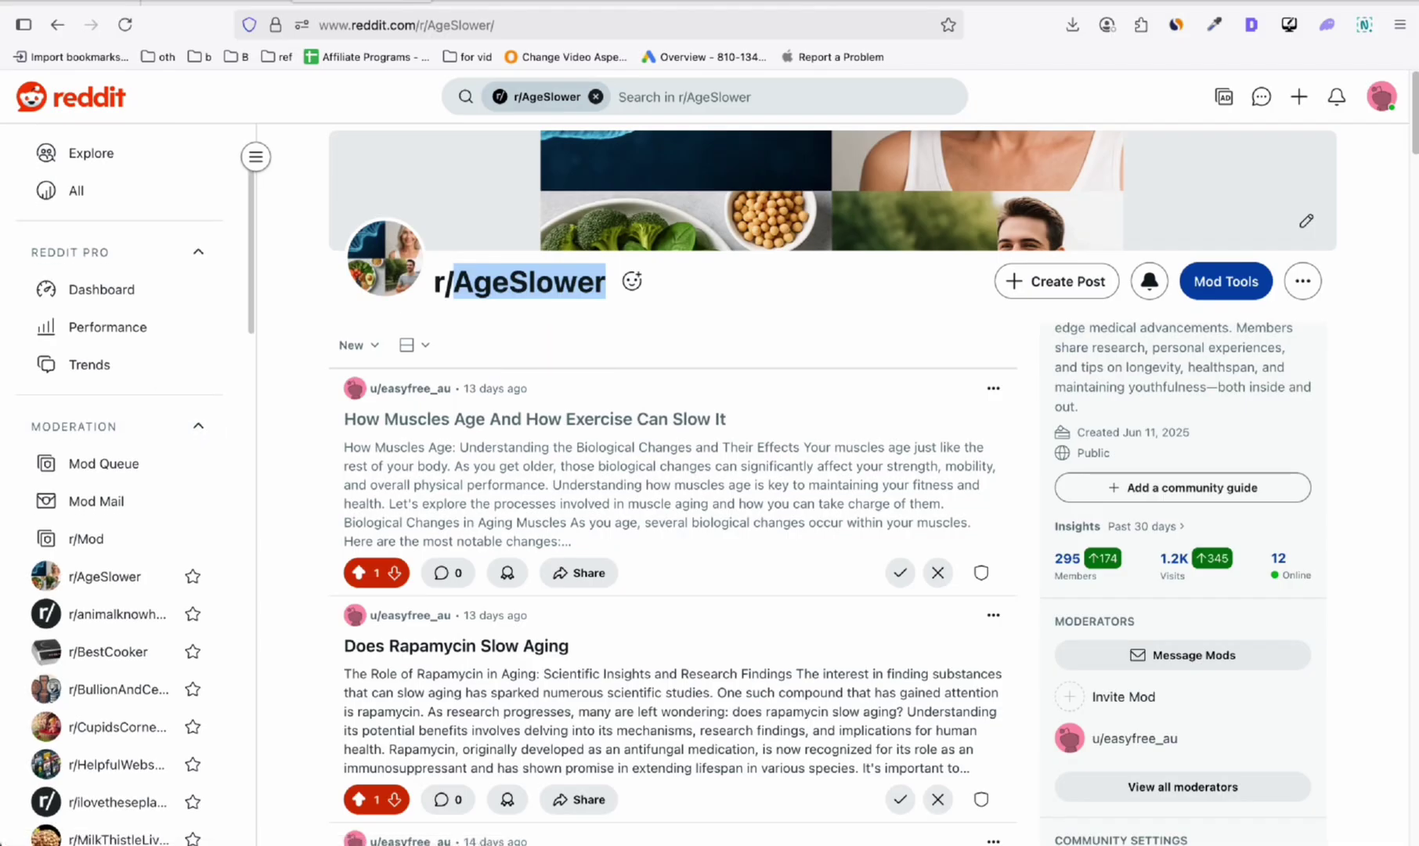
scroll(99, 441, down, 2)
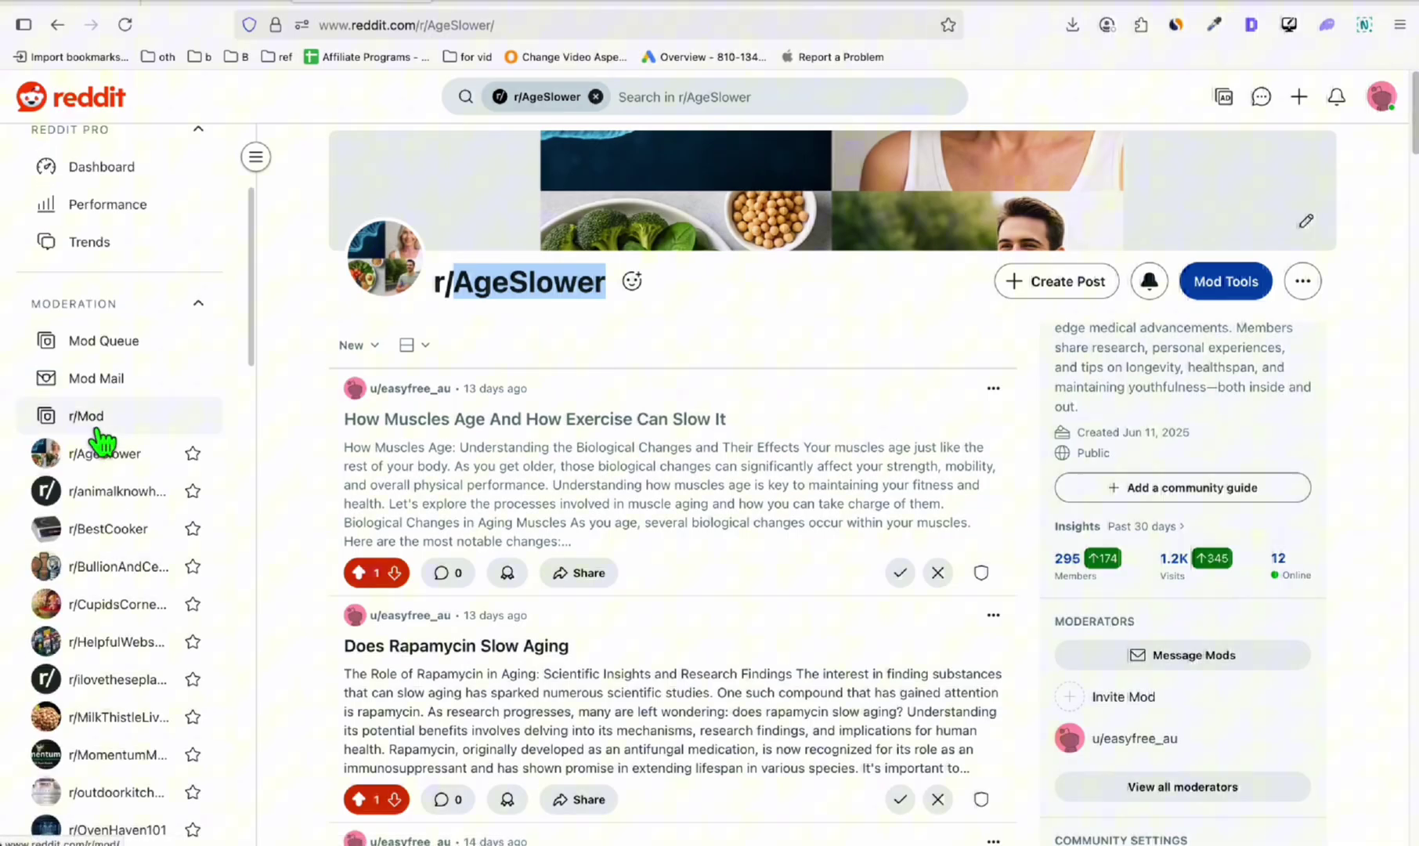
scroll(133, 580, down, 2)
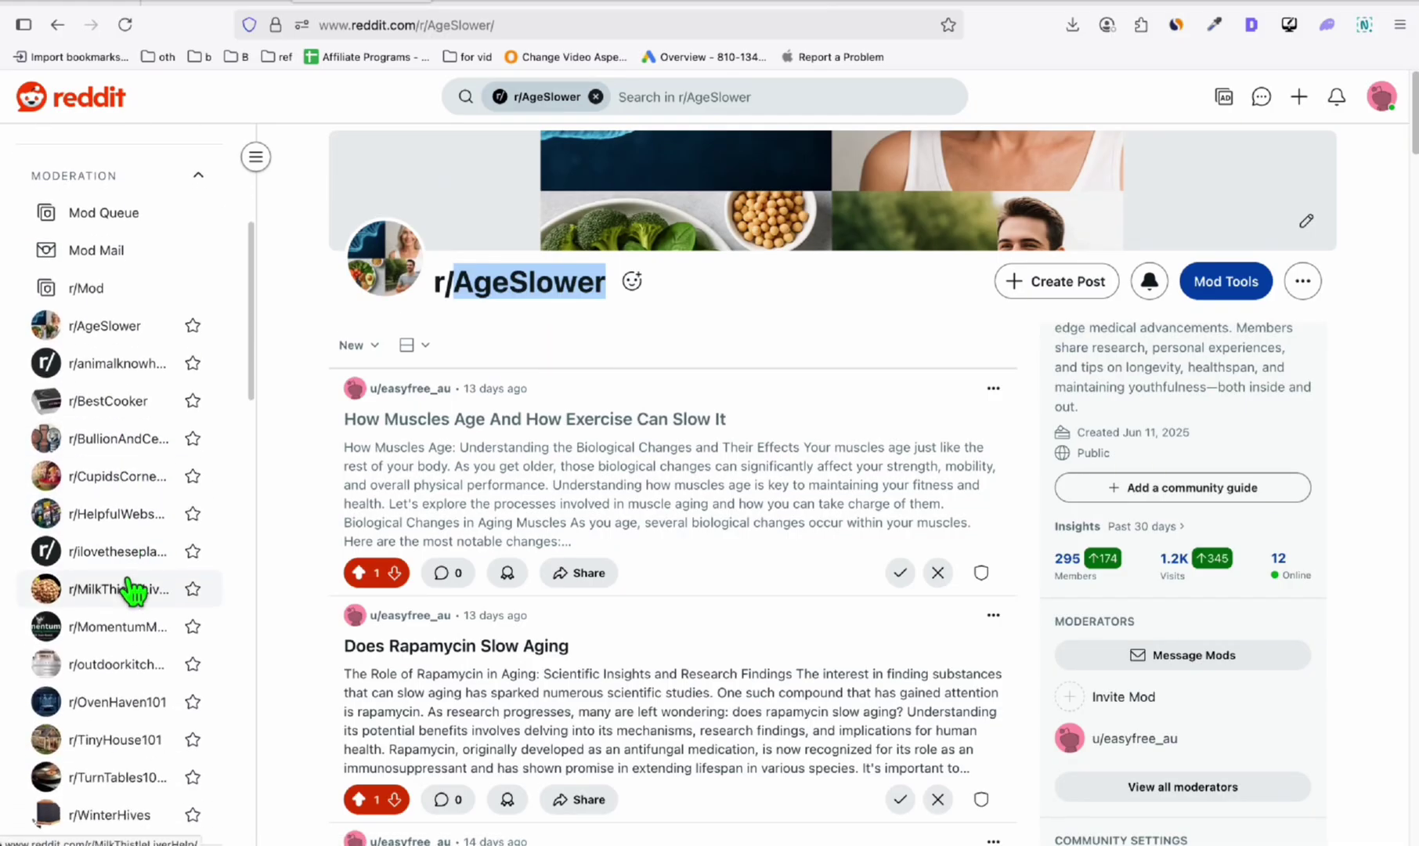
scroll(133, 591, down, 1)
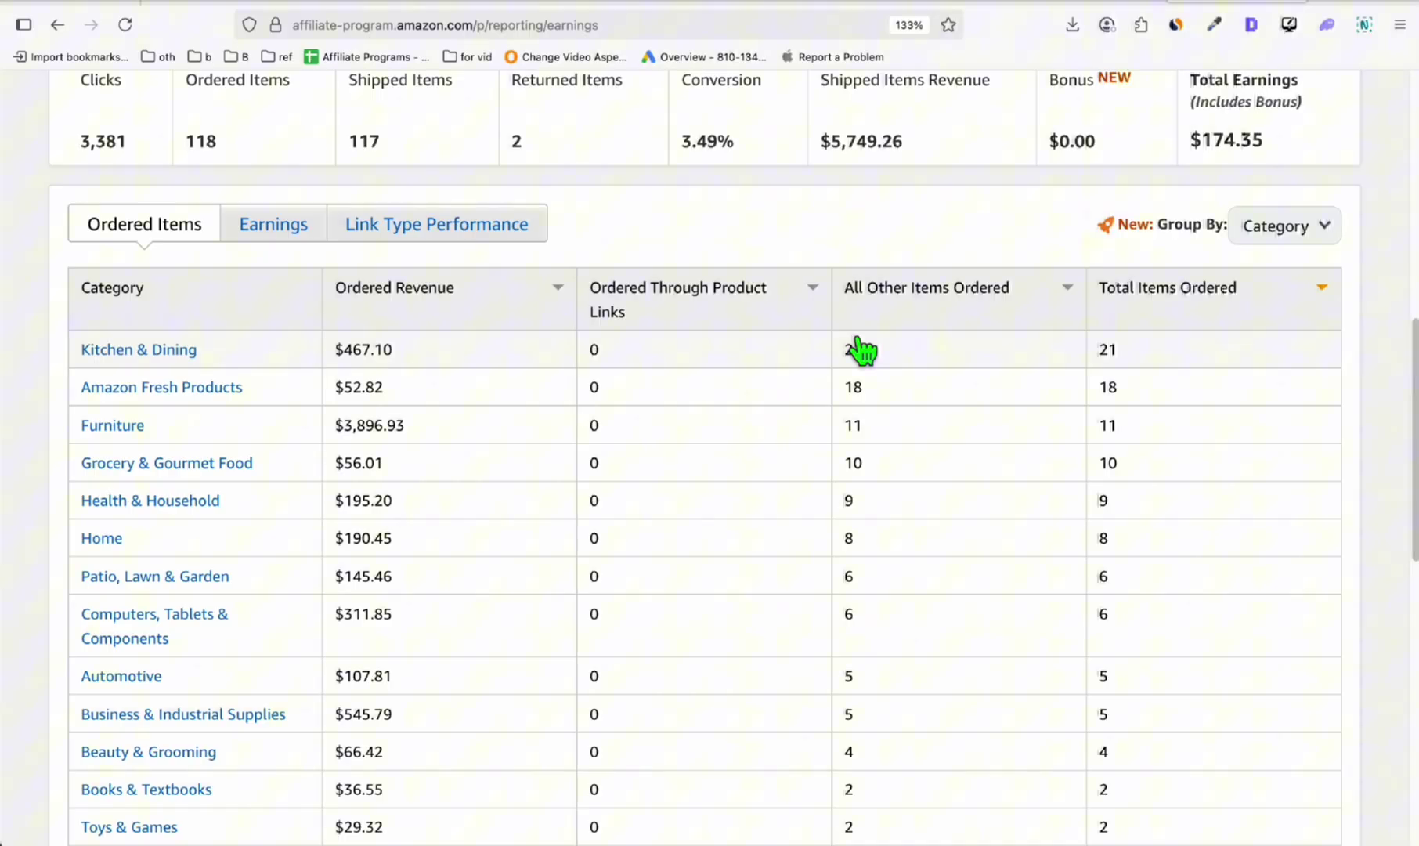
scroll(459, 500, down, 1)
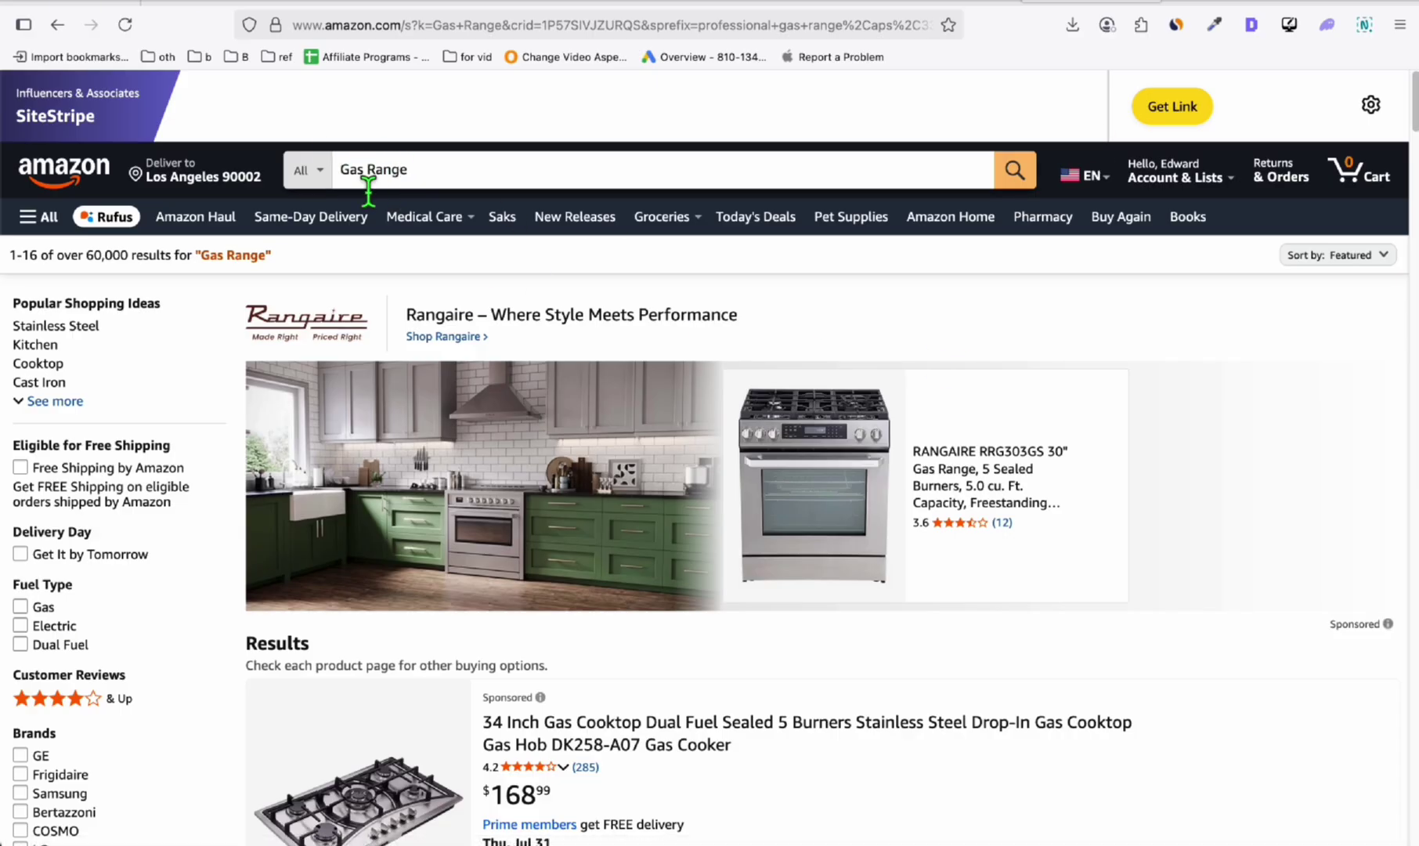
scroll(459, 317, down, 1)
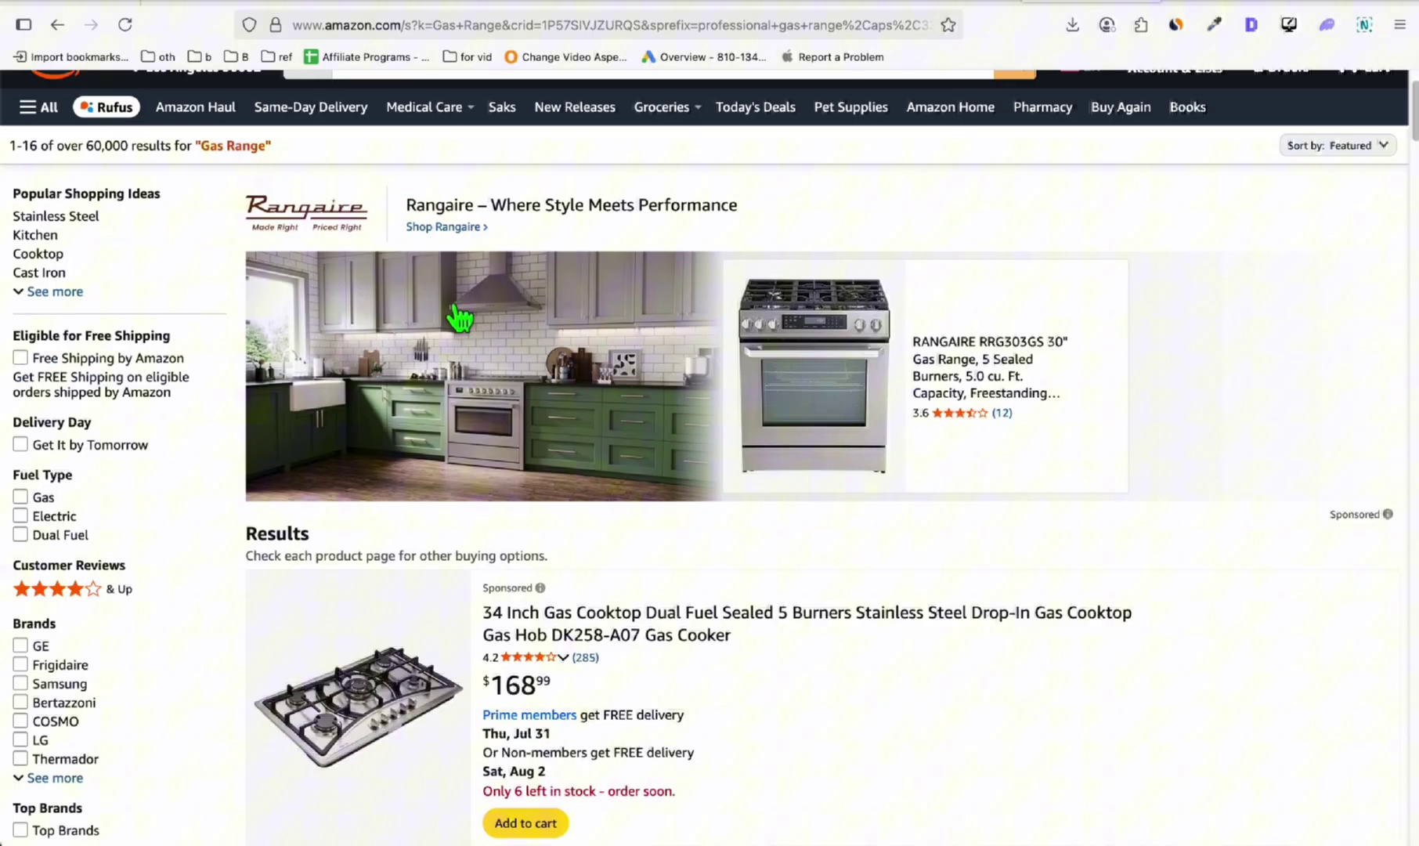
scroll(459, 317, down, 2)
scroll(475, 333, down, 2)
scroll(555, 433, down, 1)
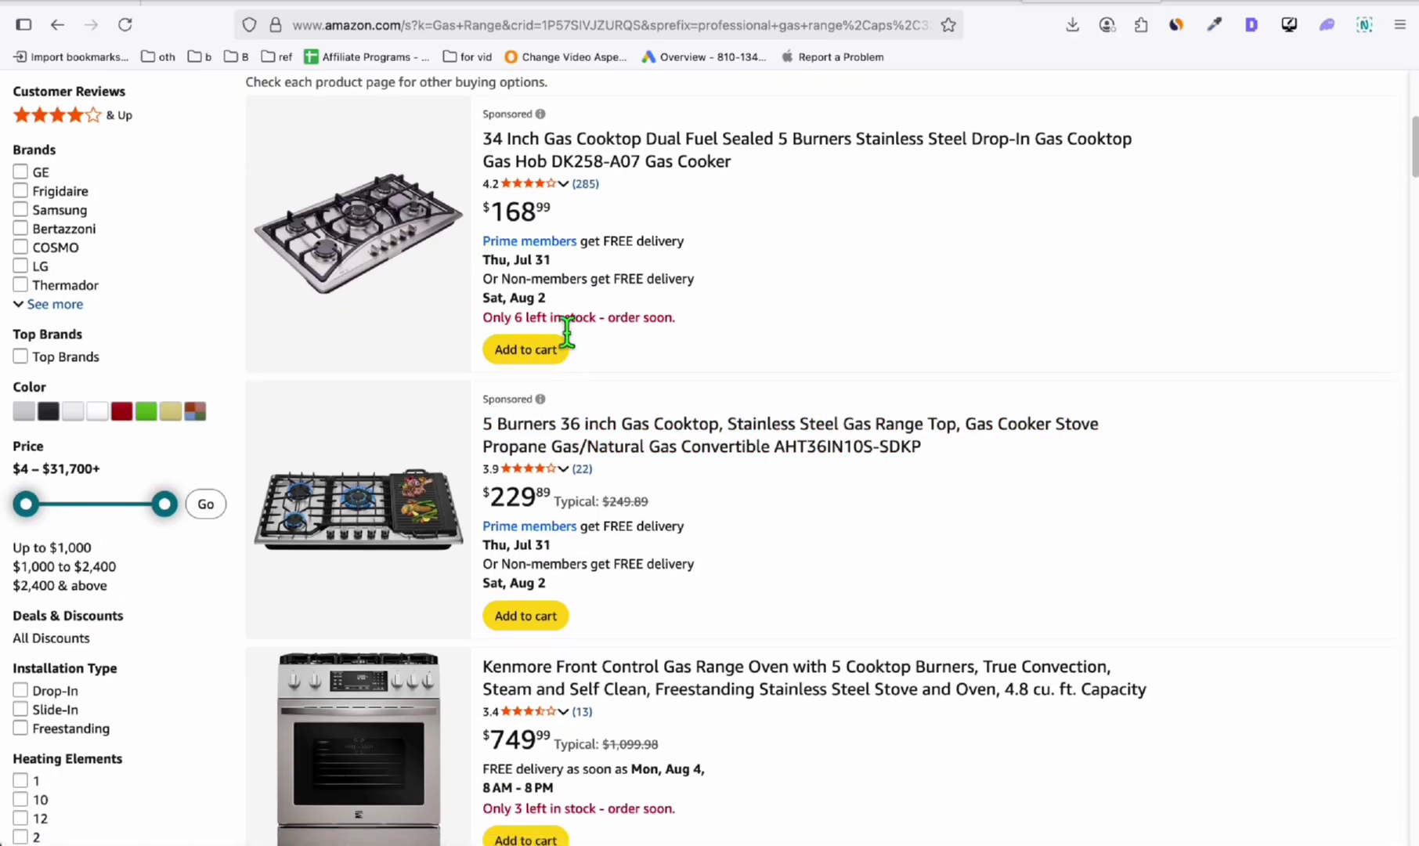
scroll(618, 501, down, 1)
scroll(530, 706, down, 1)
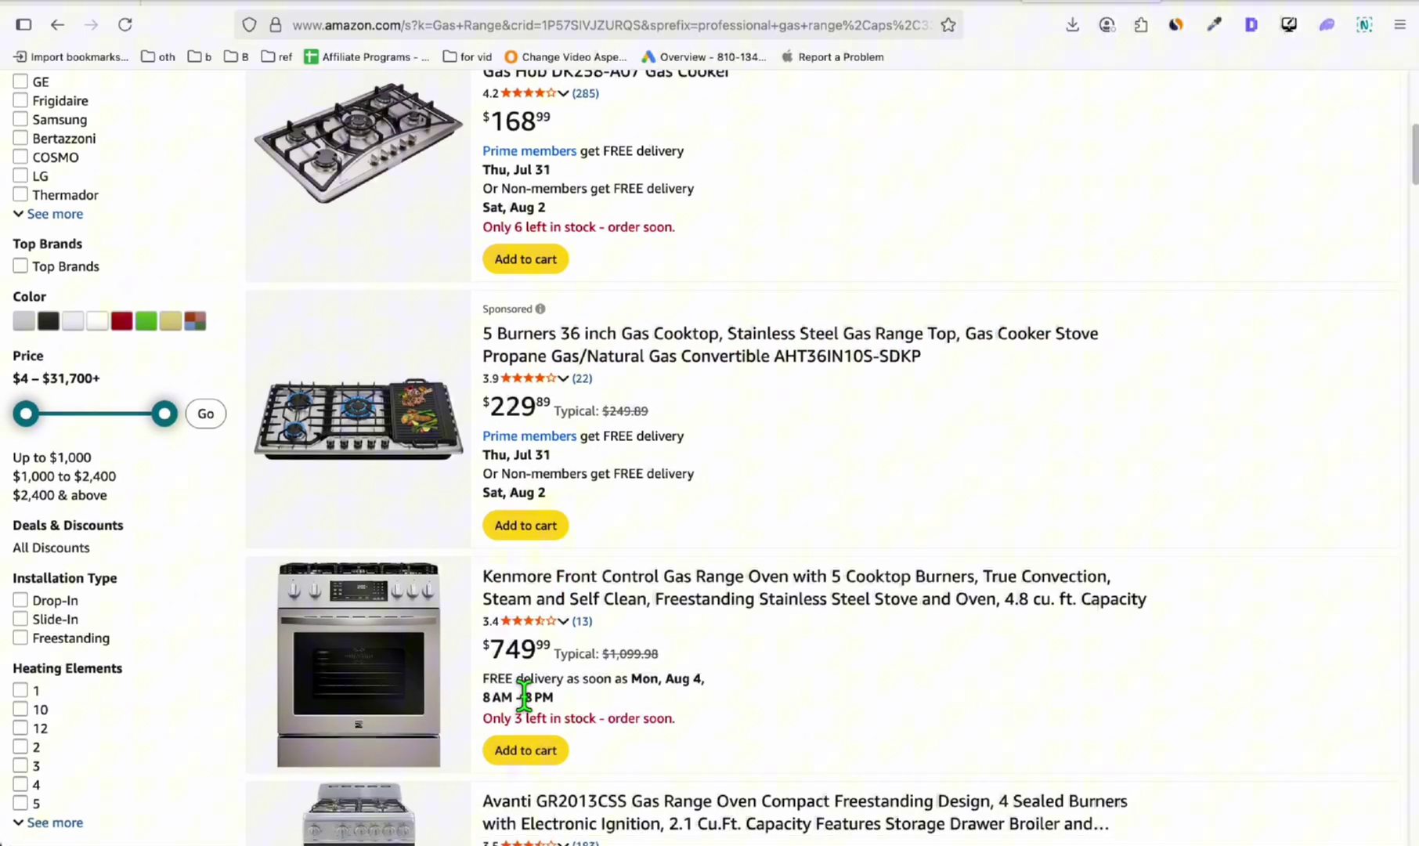
scroll(621, 655, down, 1)
click(390, 636)
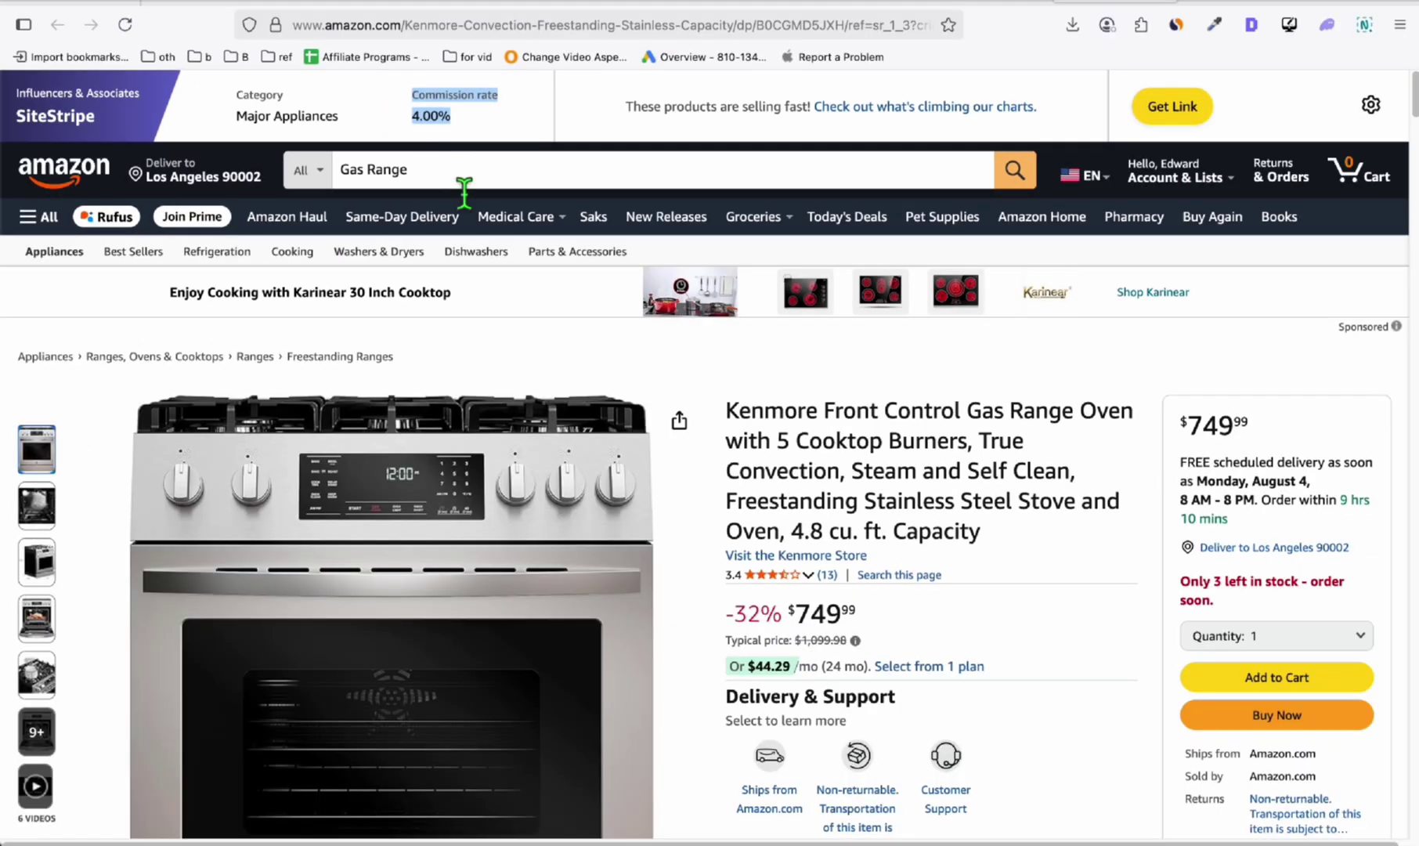
scroll(466, 189, down, 1)
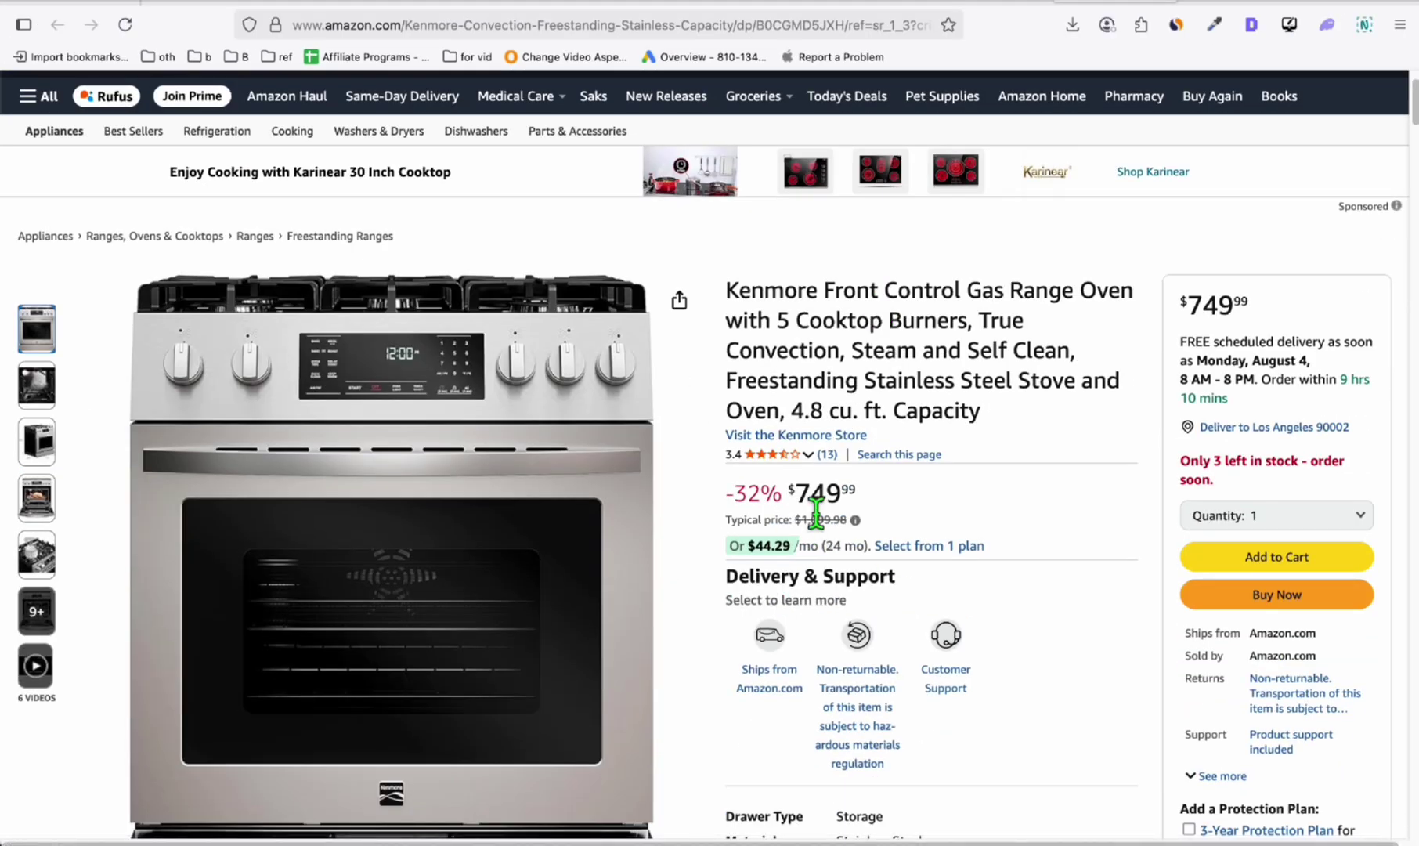
drag(843, 500, 801, 502)
scroll(805, 505, up, 1)
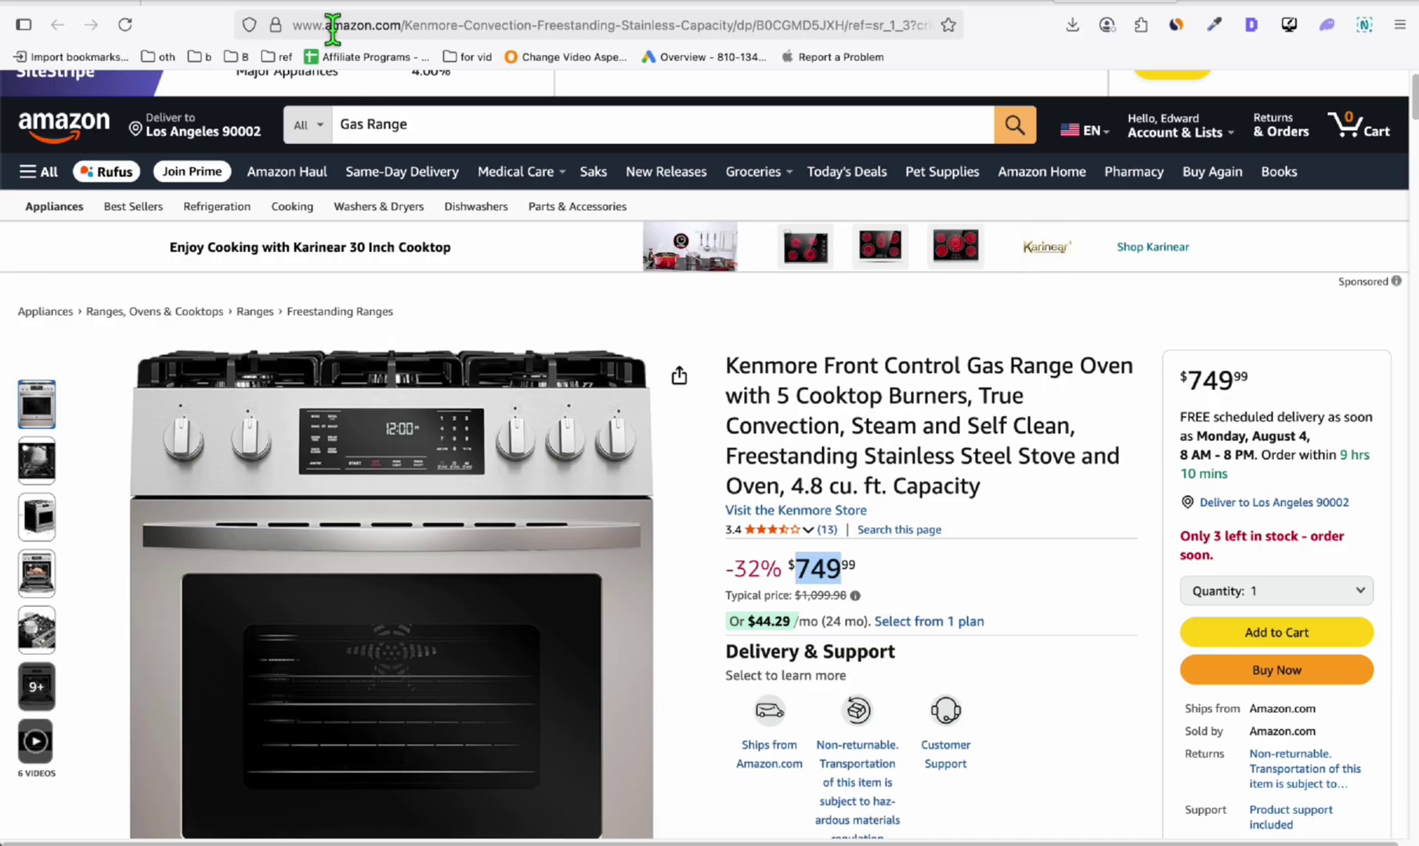
scroll(99, 353, down, 3)
scroll(111, 388, up, 2)
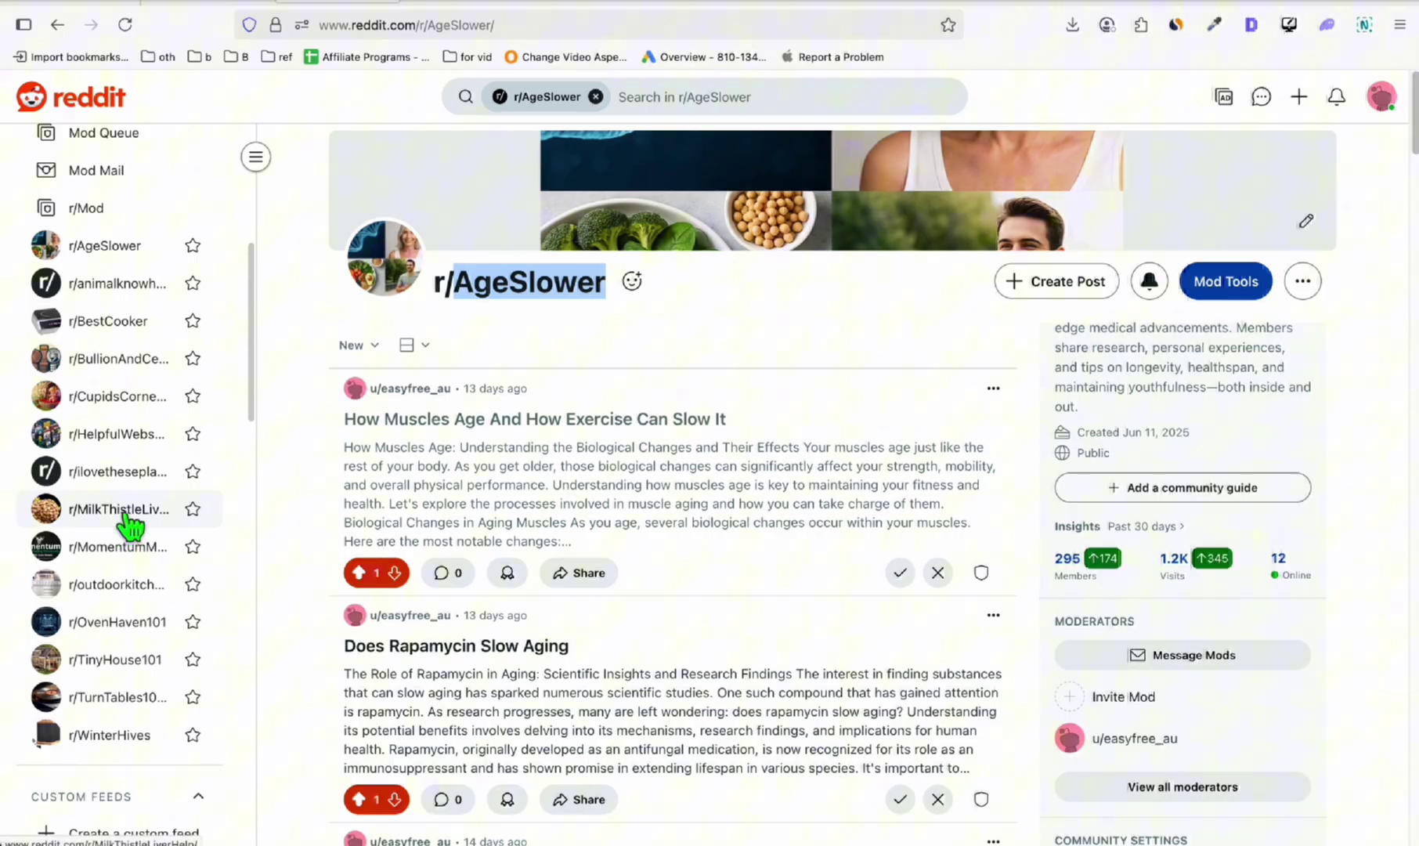
scroll(421, 463, down, 1)
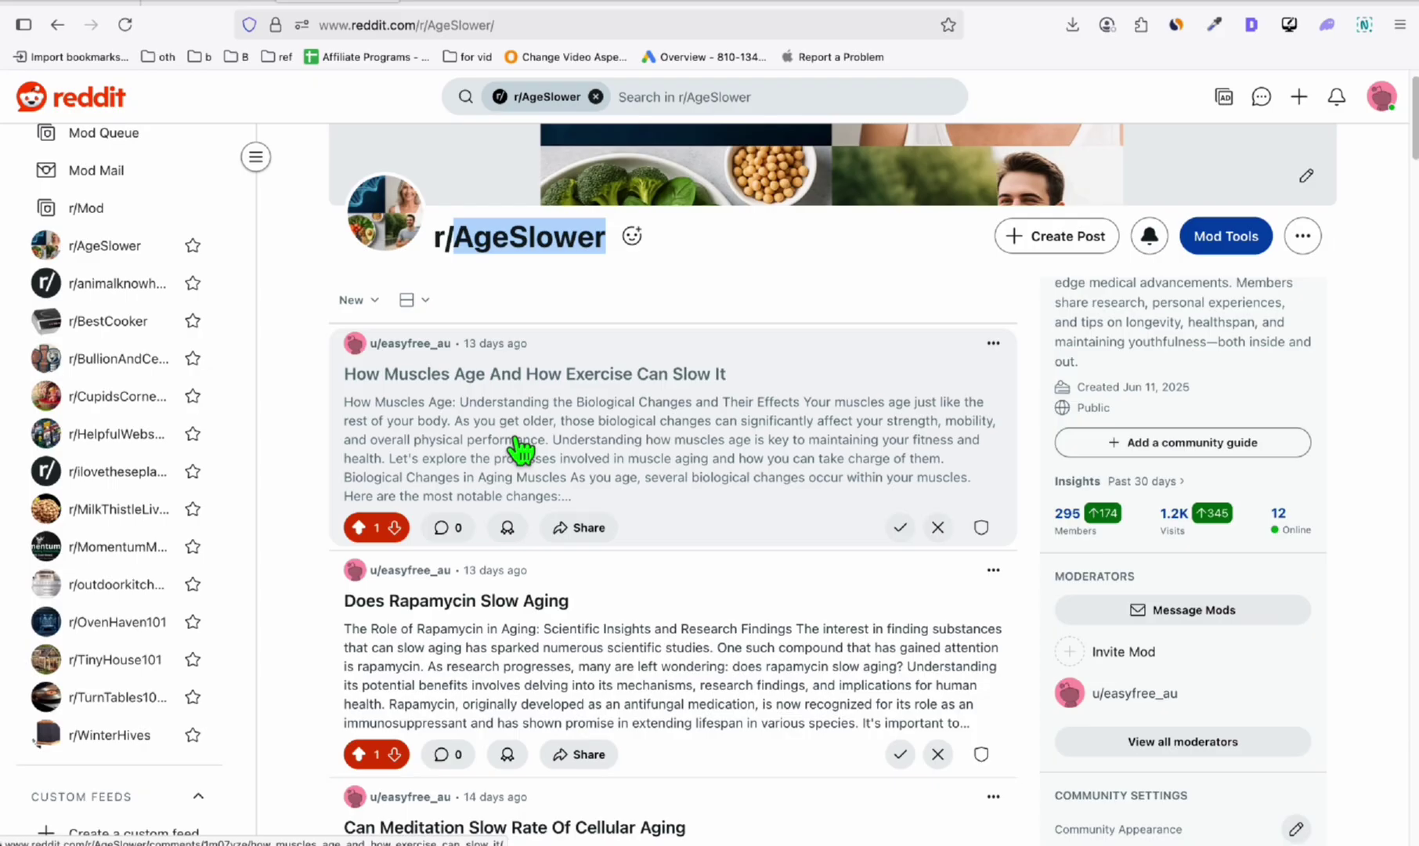
scroll(570, 468, down, 2)
scroll(618, 573, up, 1)
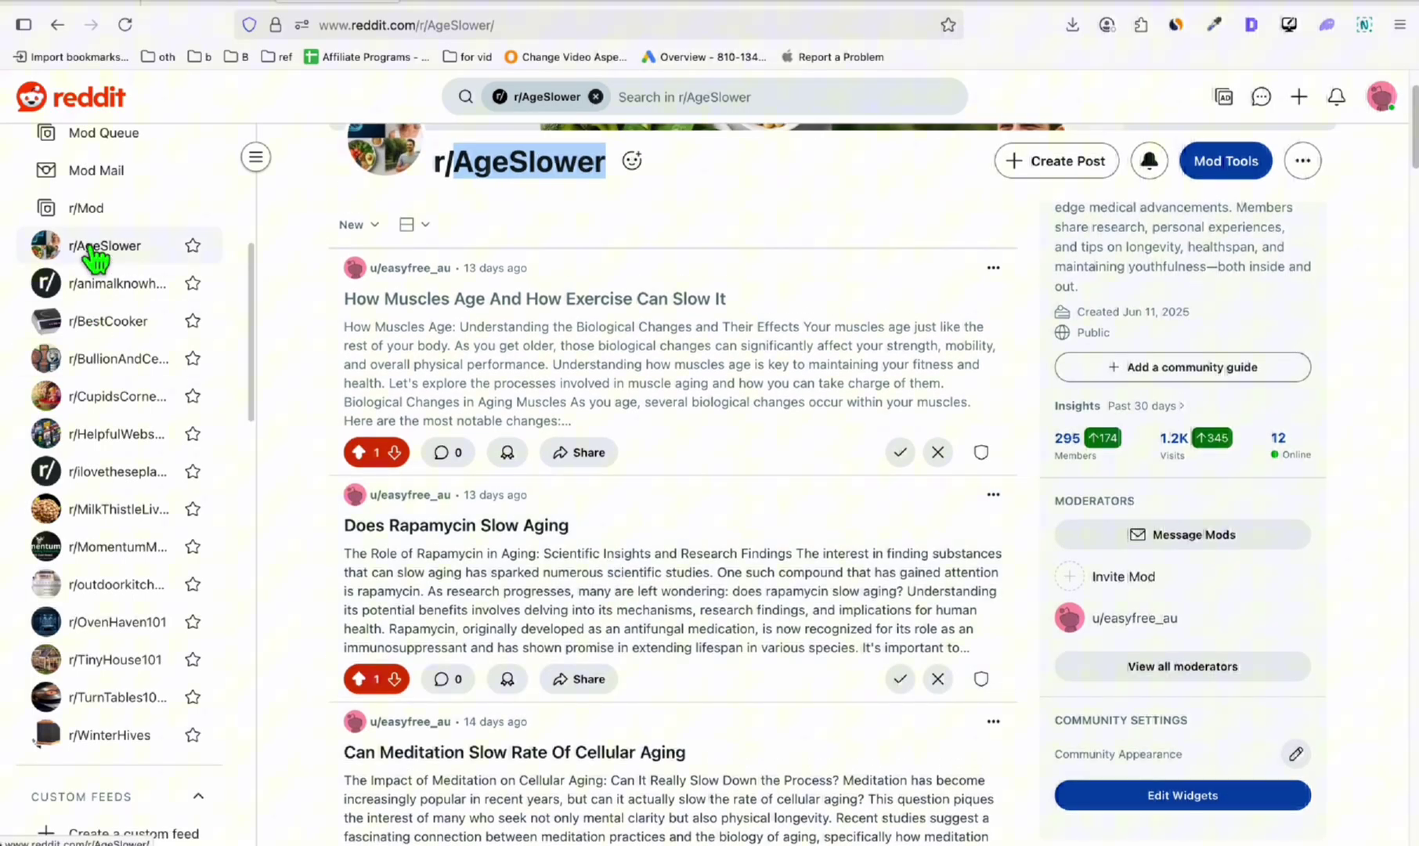
Open r/BestCooker from the moderated communities list and highlight its name
click(142, 329)
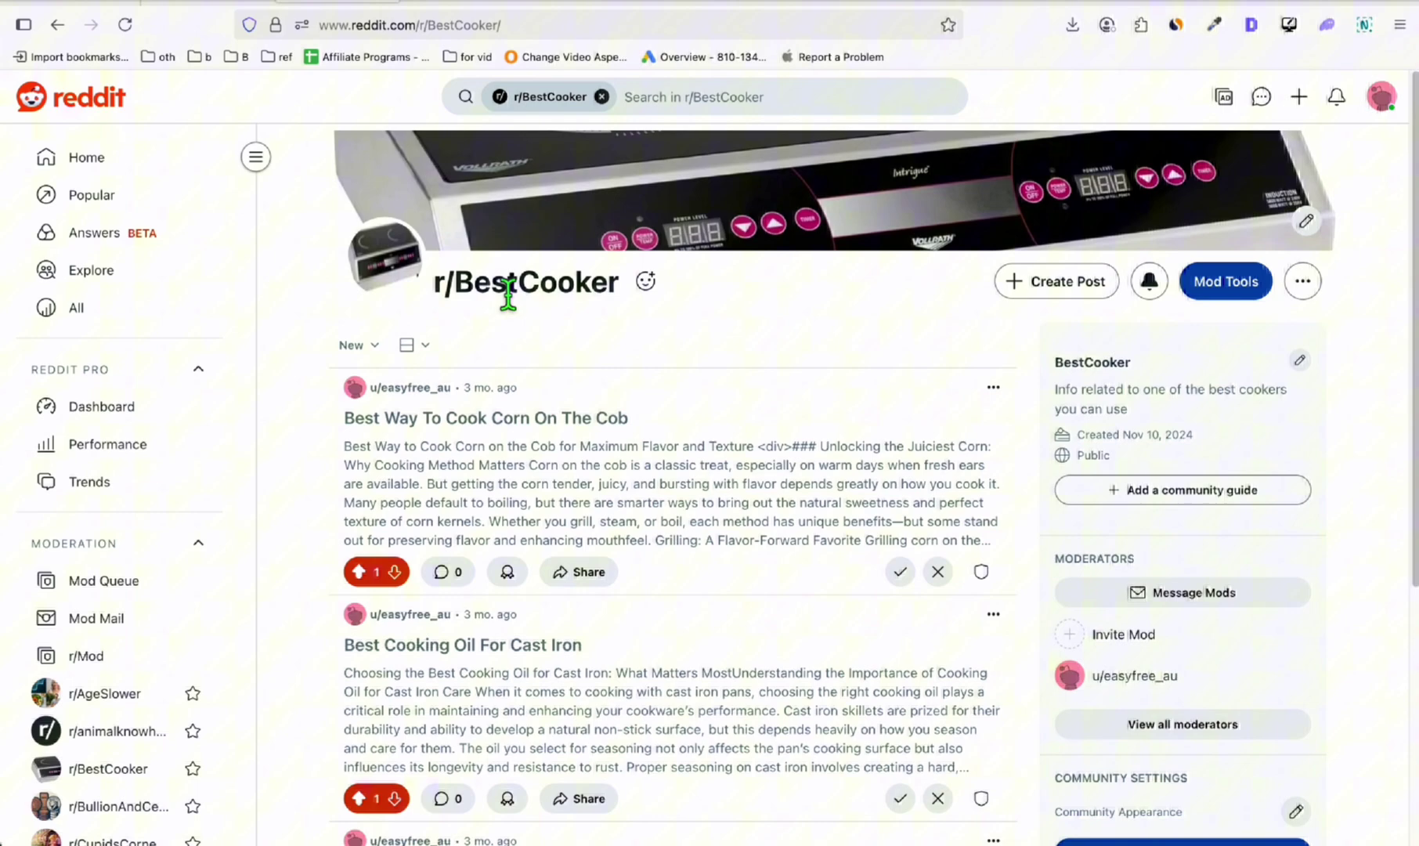
double_click(521, 291)
scroll(561, 333, down, 1)
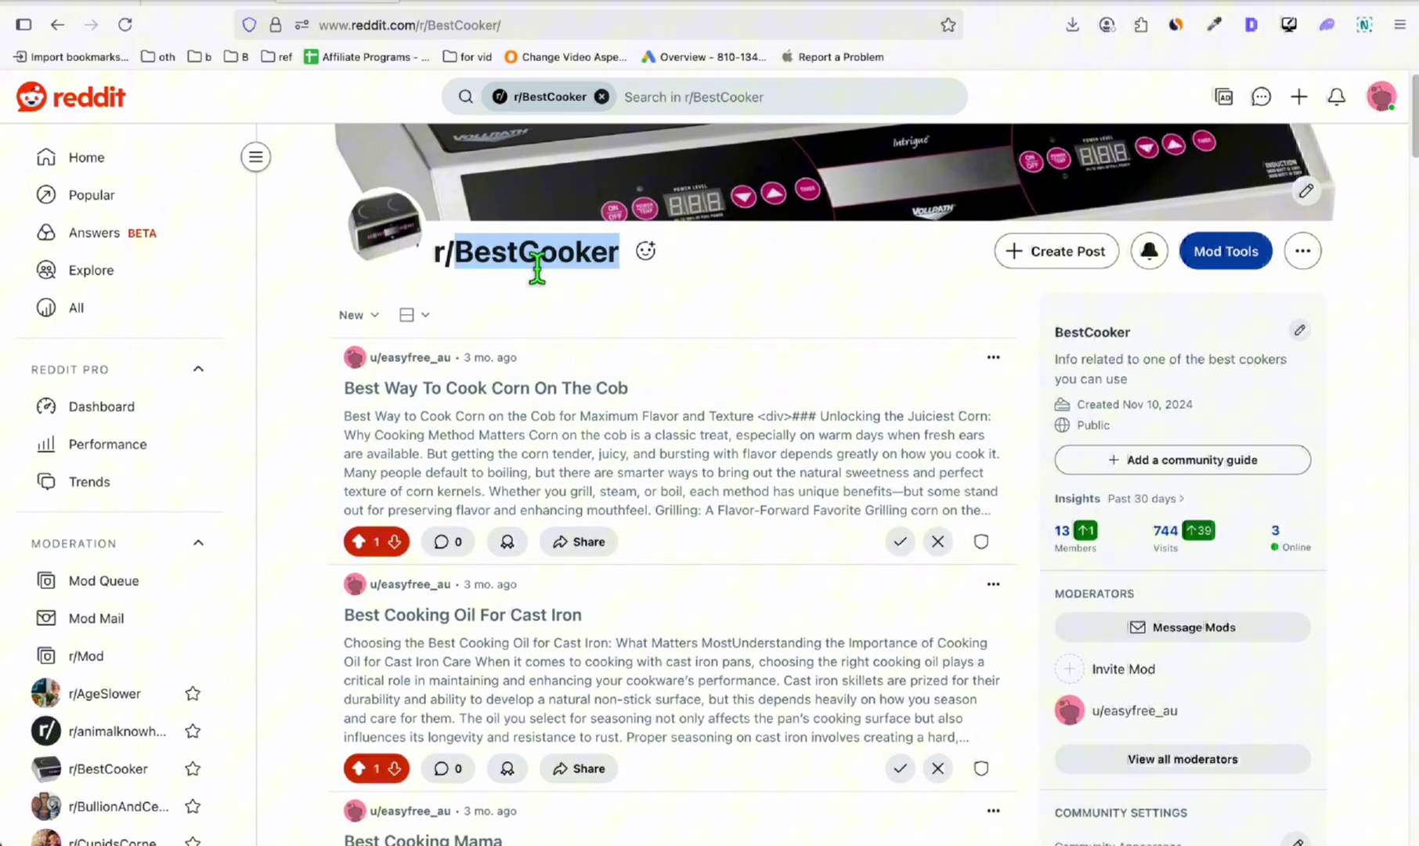
scroll(158, 366, down, 3)
scroll(158, 377, down, 5)
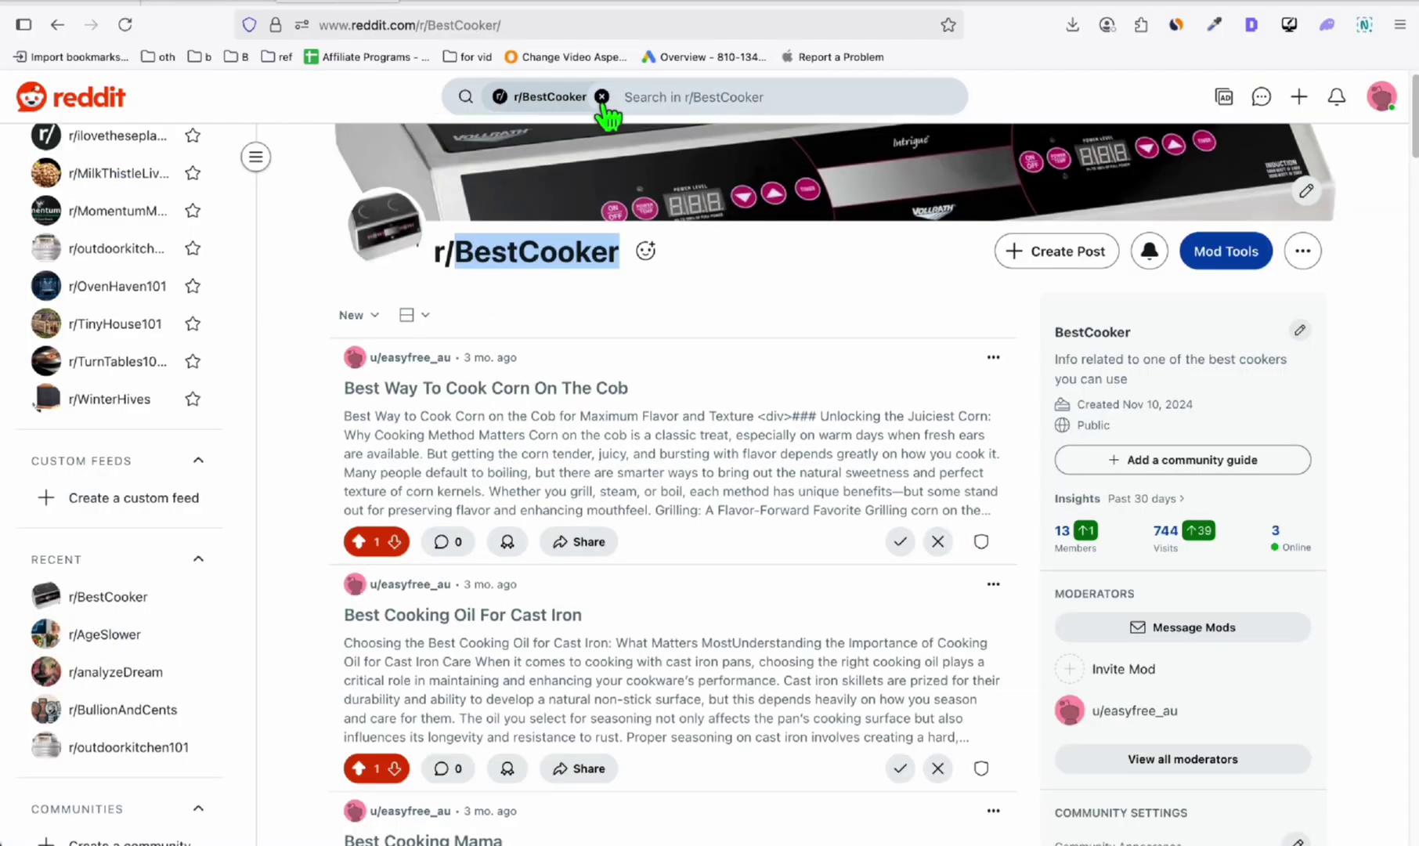
Search Reddit for 'gas range', open r/Appliances, and select its web address
click(584, 101)
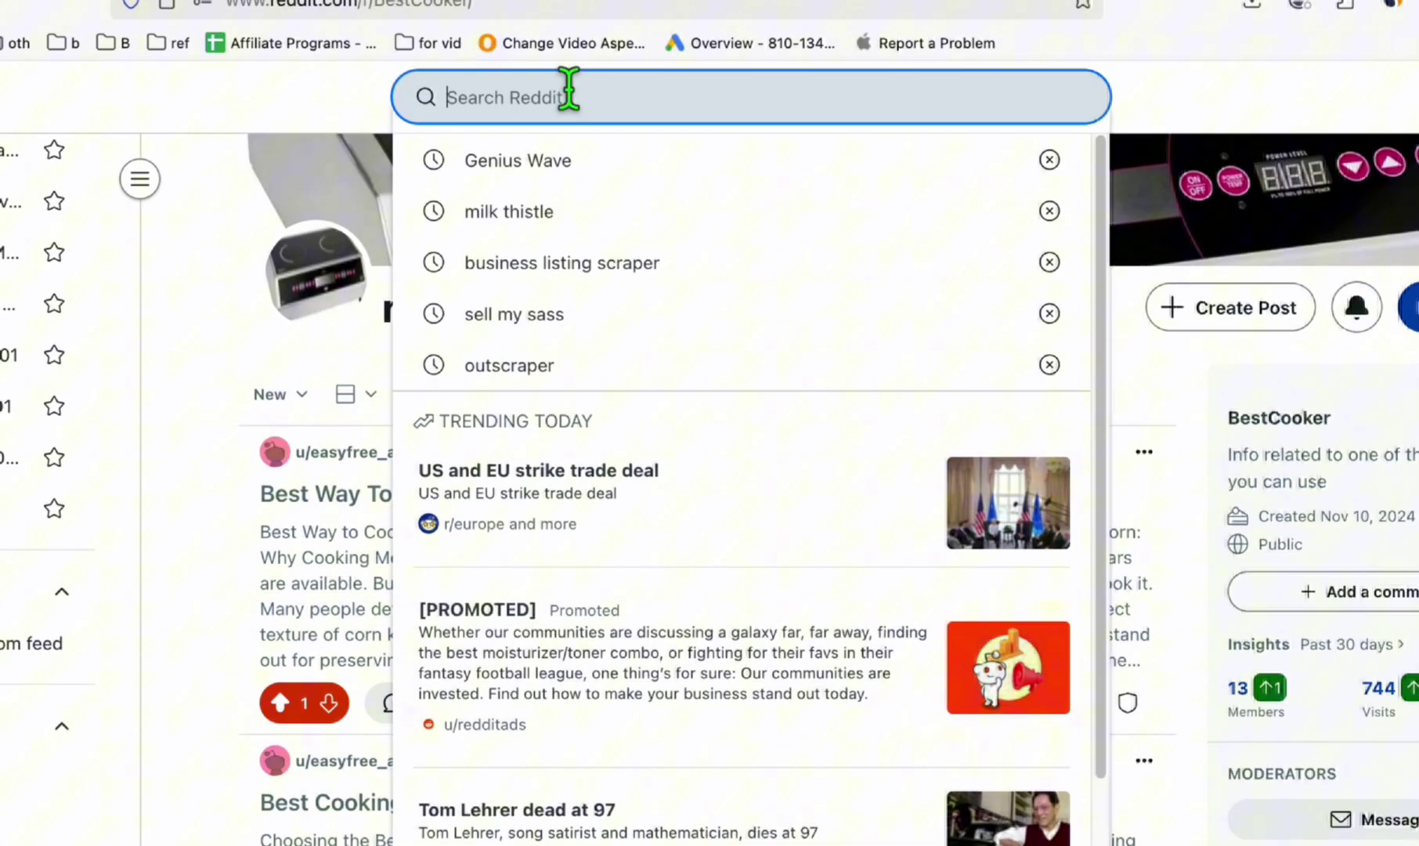
text(gas range)
key(Return)
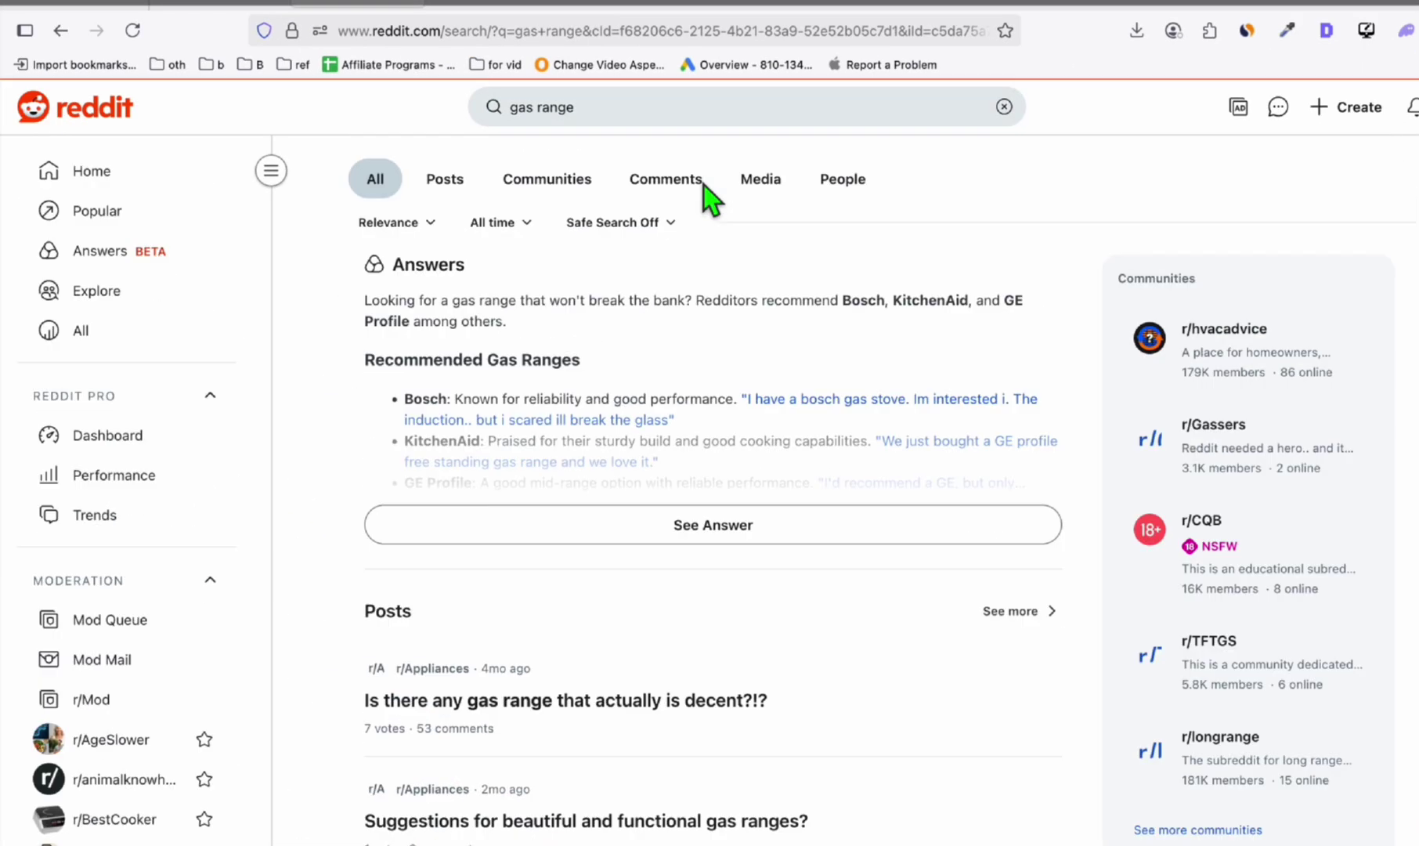
scroll(732, 244, down, 3)
scroll(750, 279, down, 2)
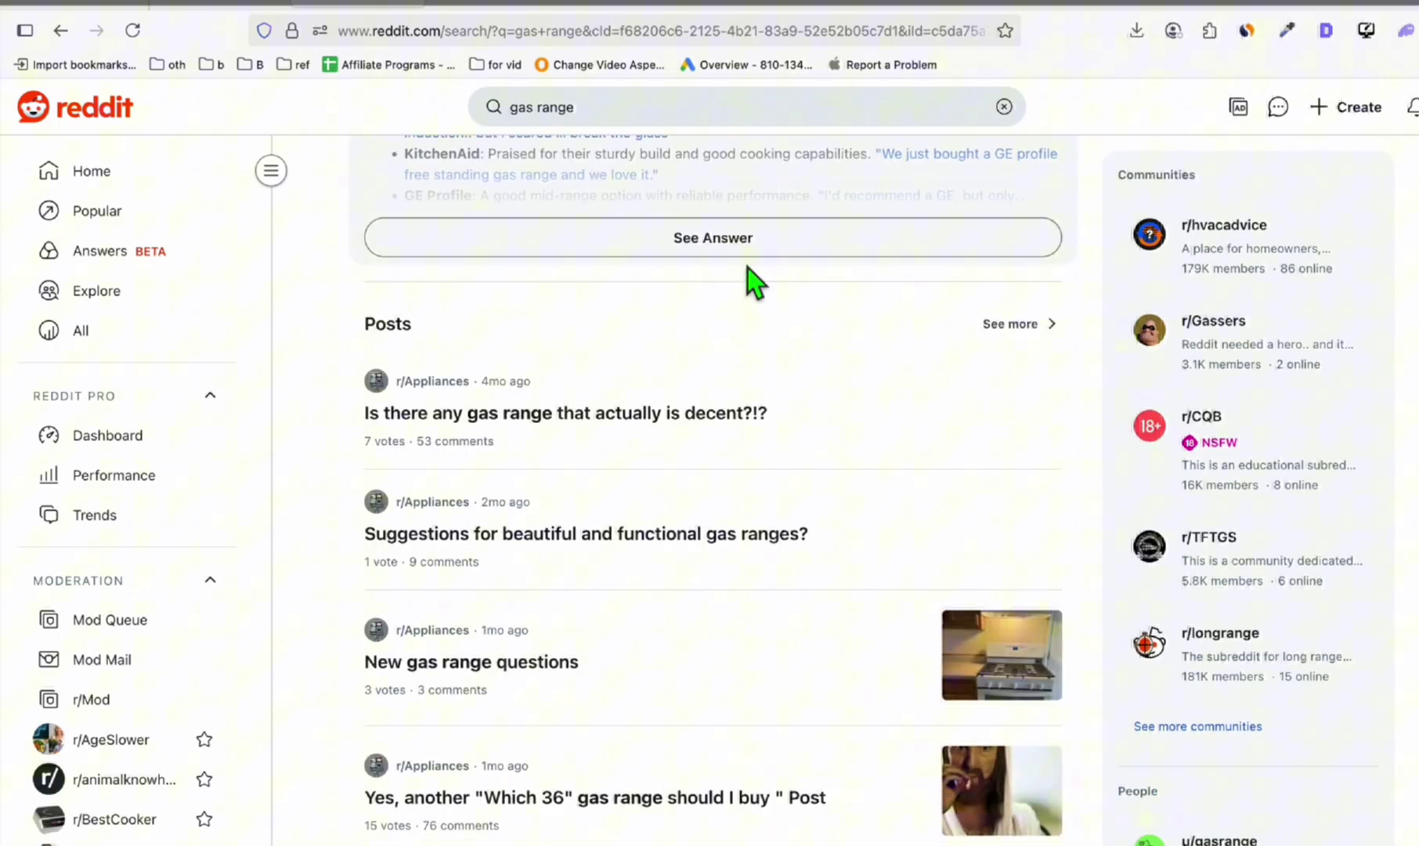
scroll(766, 289, down, 1)
scroll(412, 545, down, 1)
scroll(443, 561, down, 3)
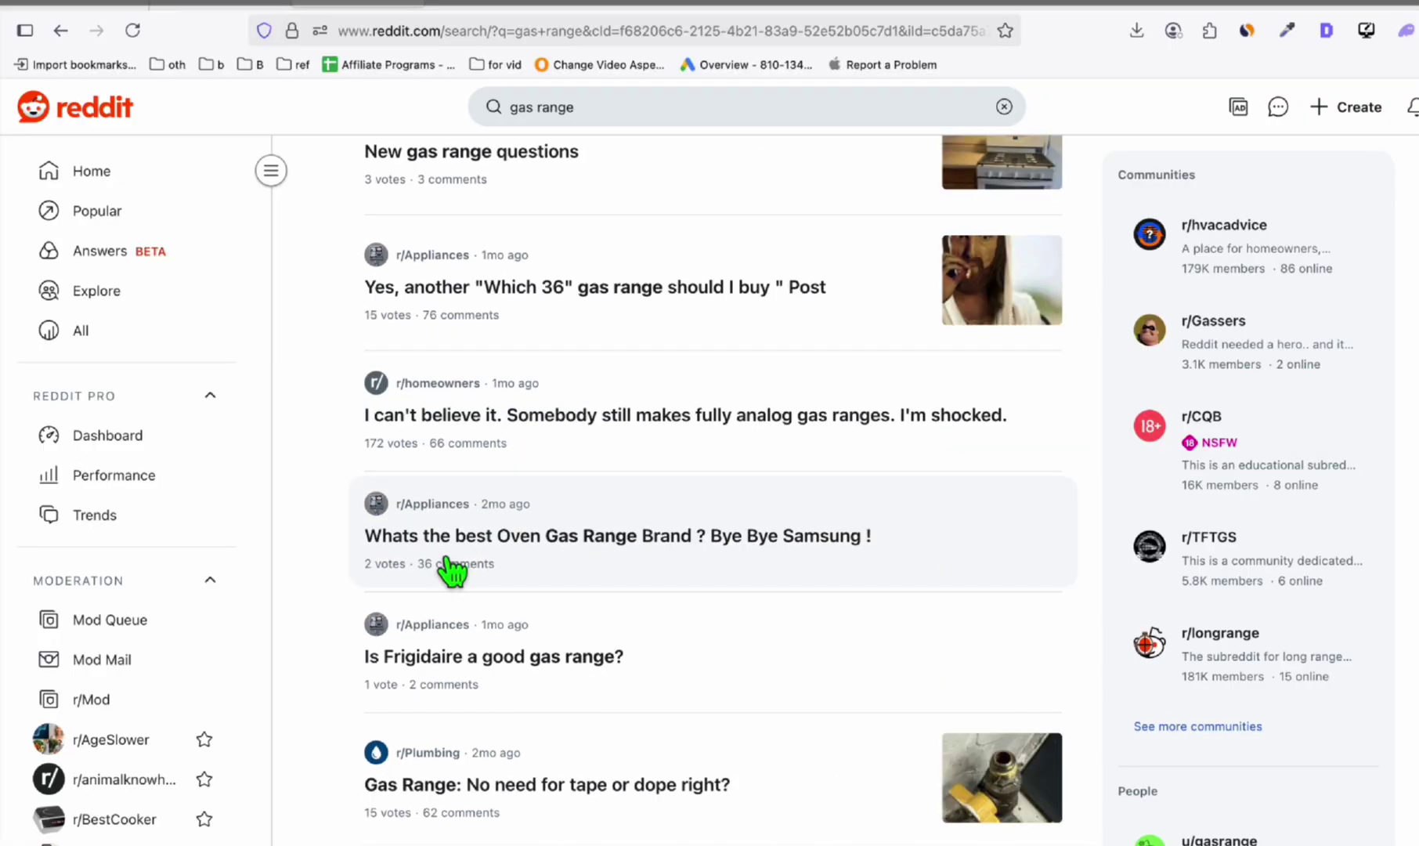
click(432, 505)
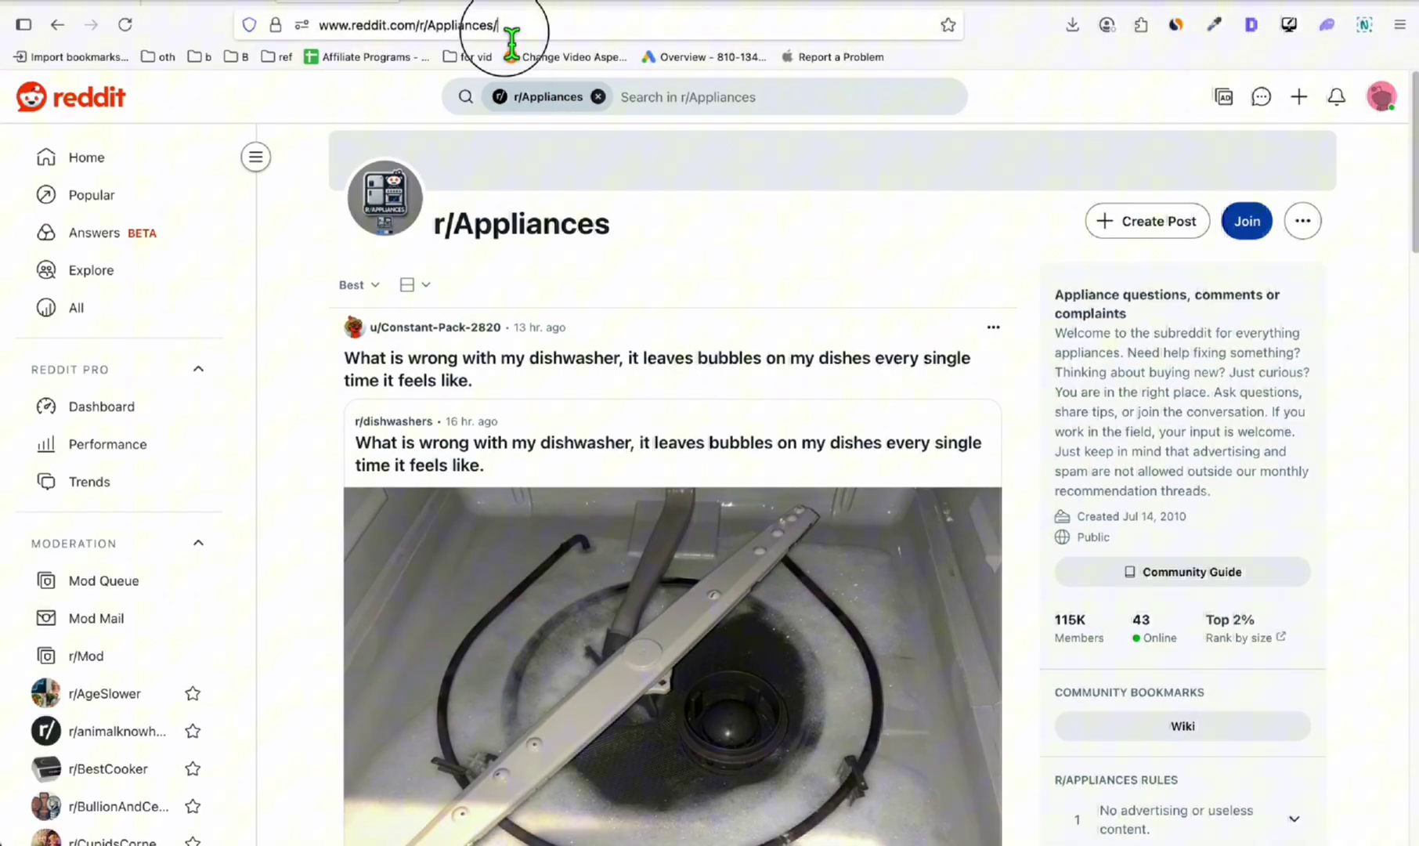
click(568, 21)
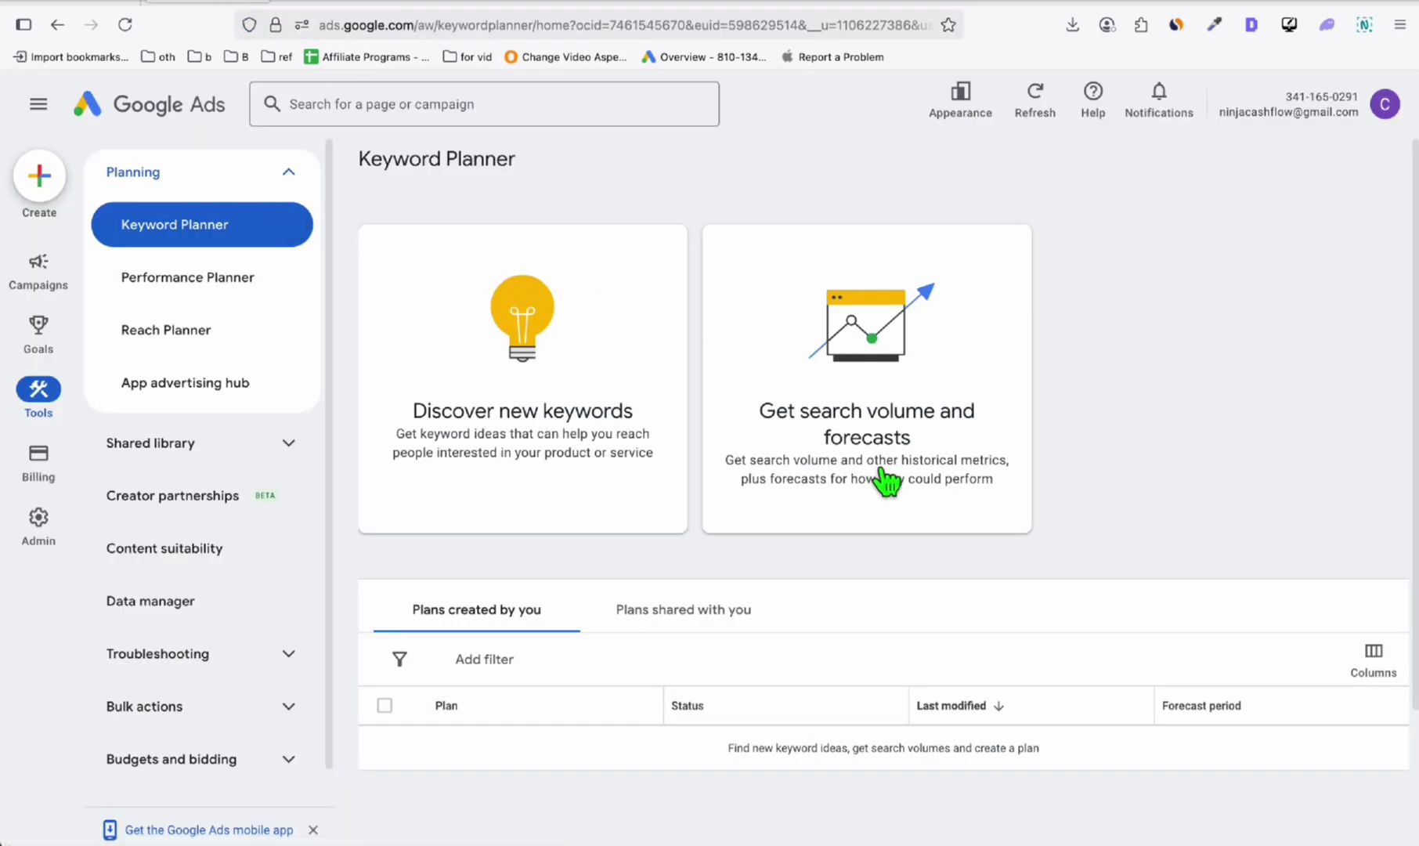
click(472, 383)
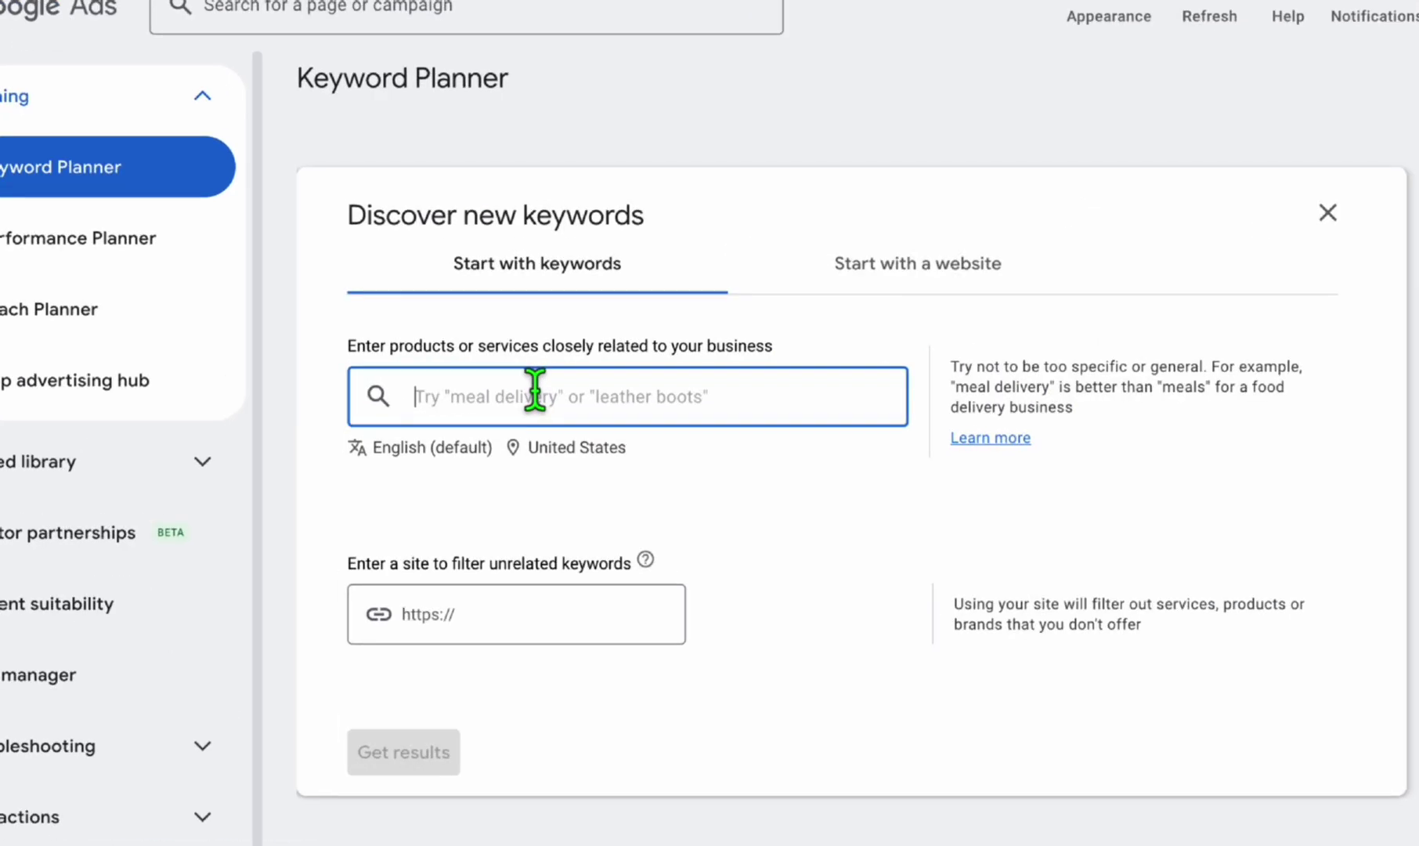
click(940, 280)
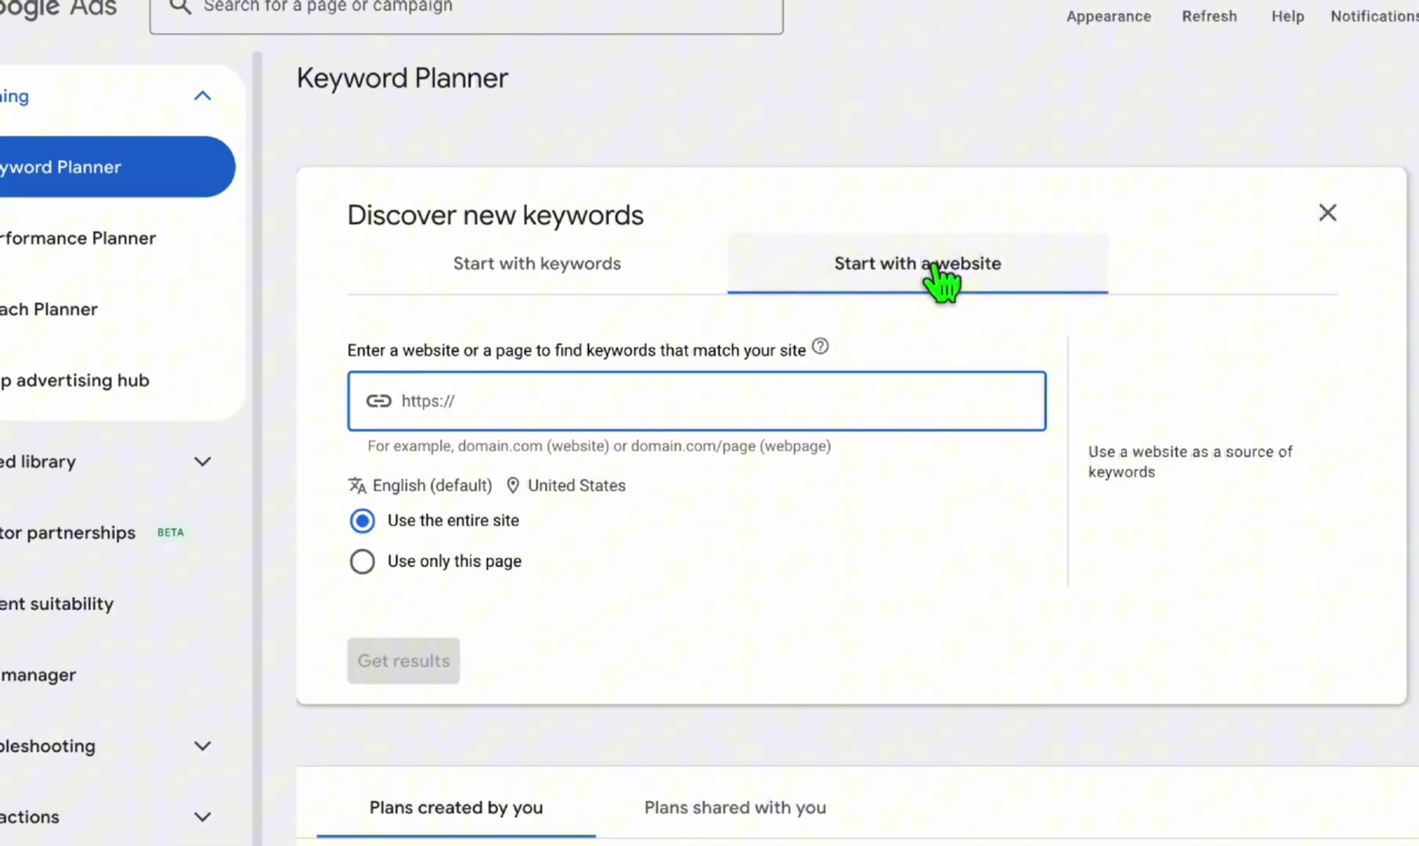
text(https://www.reddit.com/r/Appliances/)
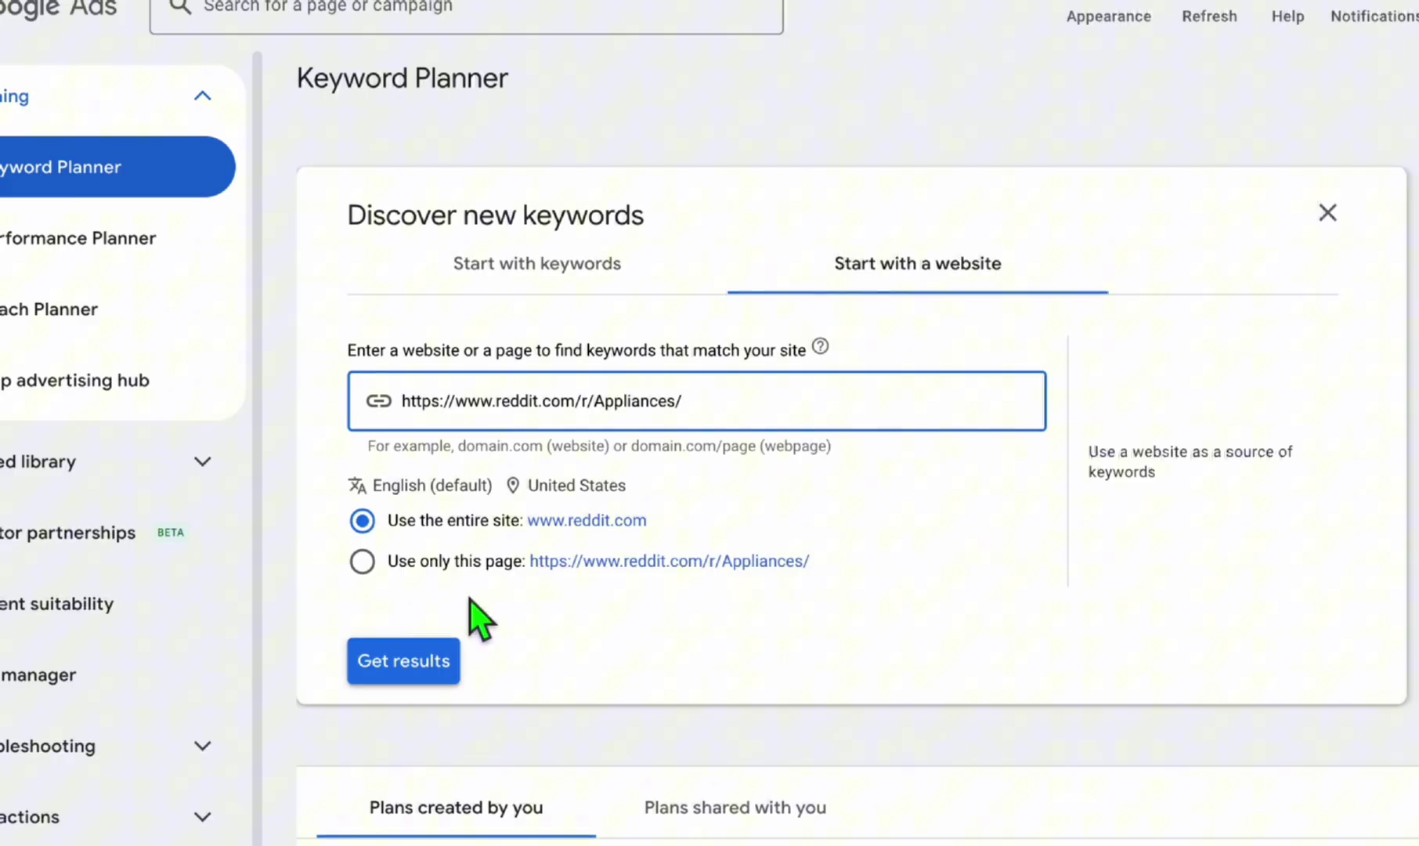
click(361, 564)
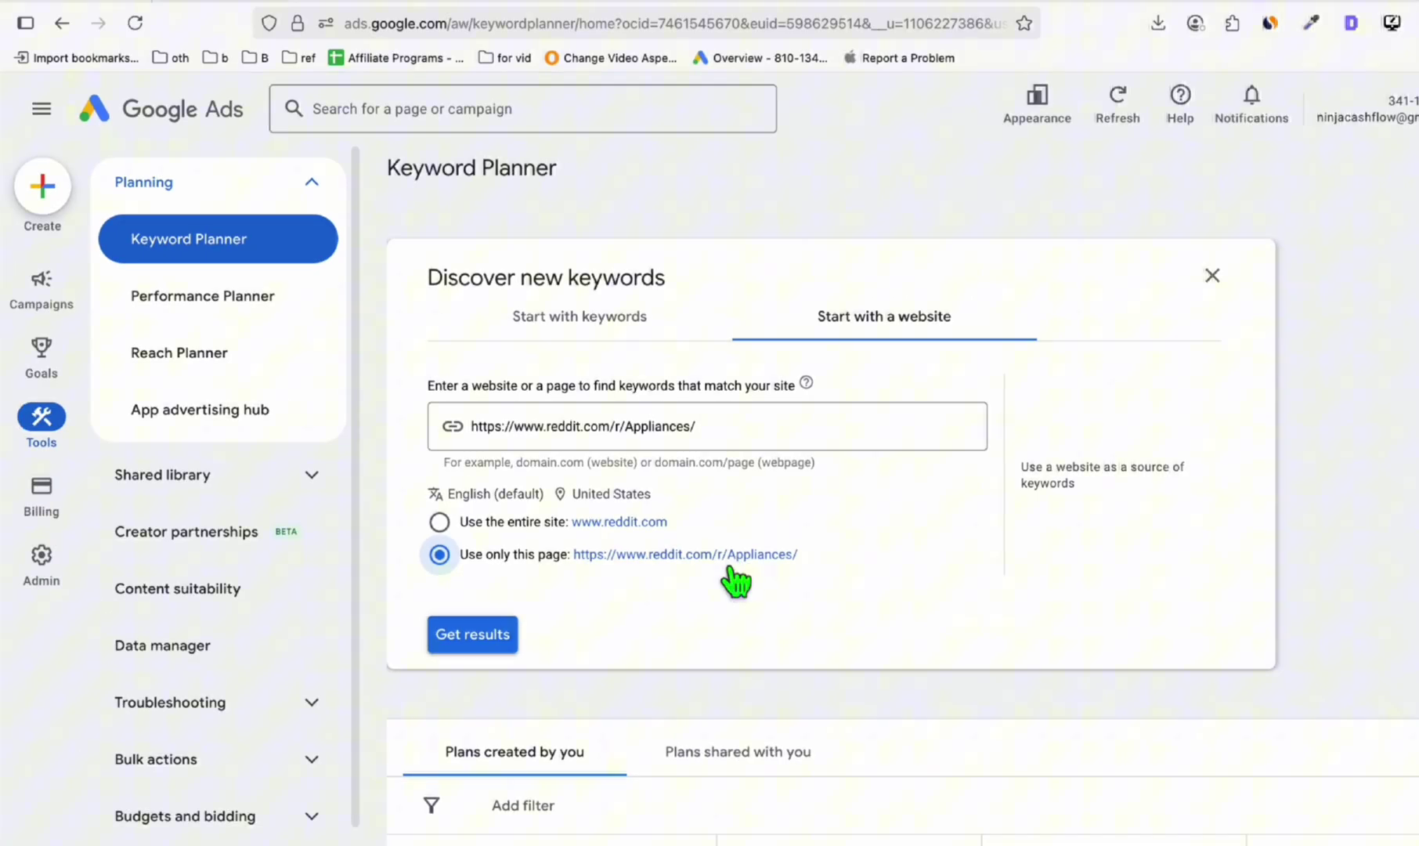
click(510, 636)
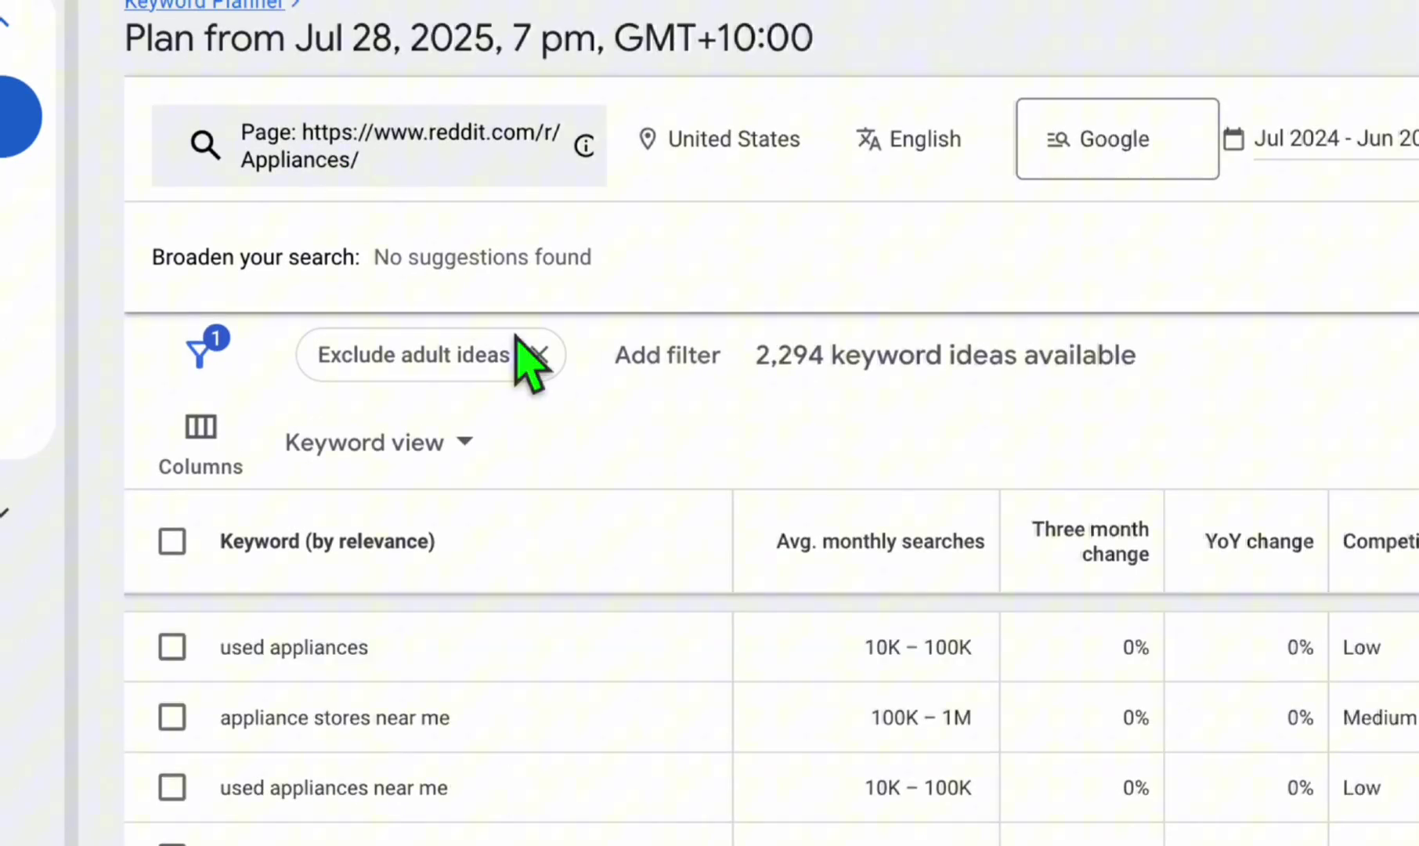
scroll(539, 729, down, 1)
scroll(539, 729, down, 1)
scroll(521, 741, down, 1)
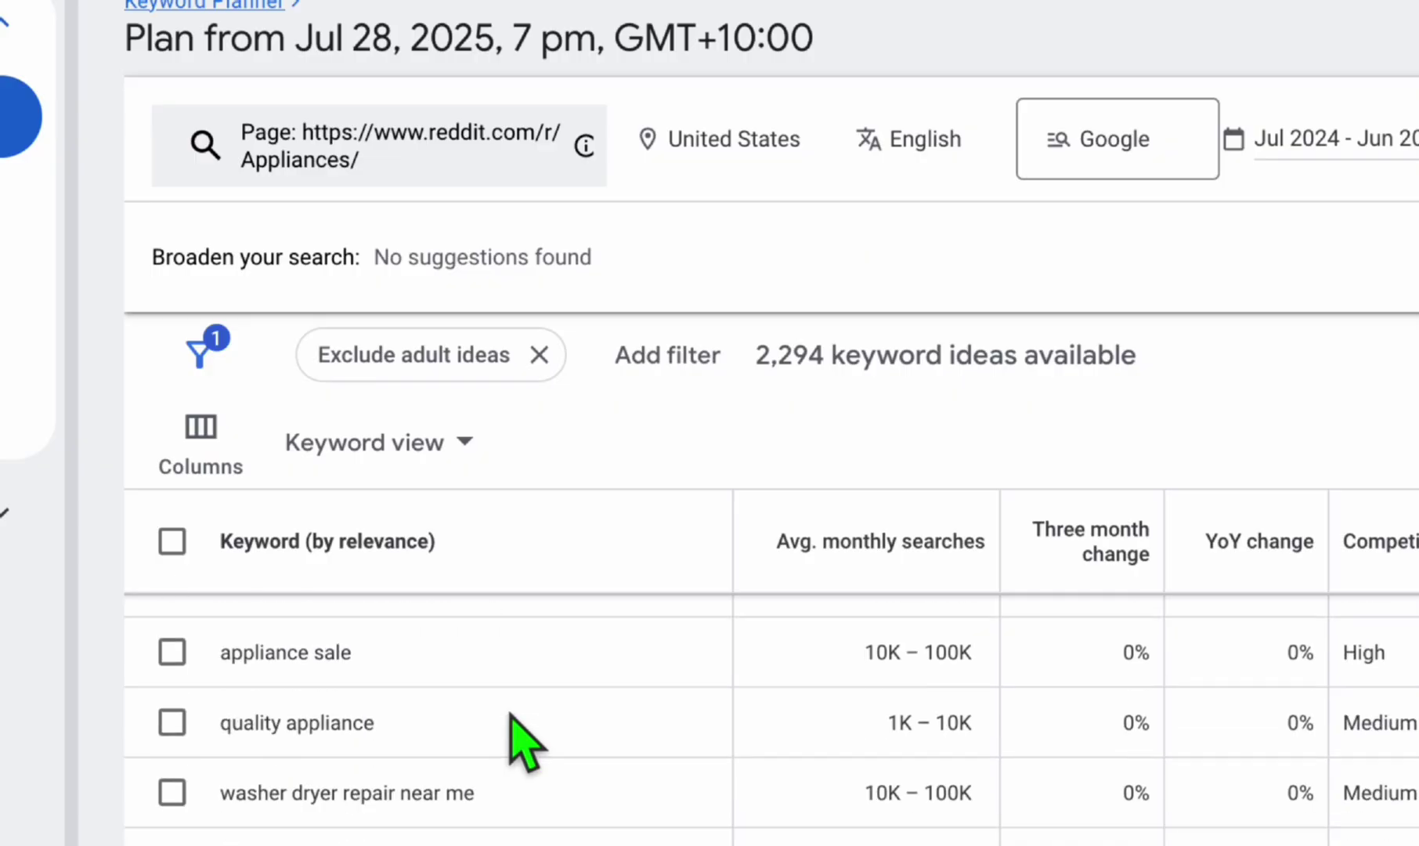
scroll(521, 742, down, 1)
scroll(521, 741, down, 1)
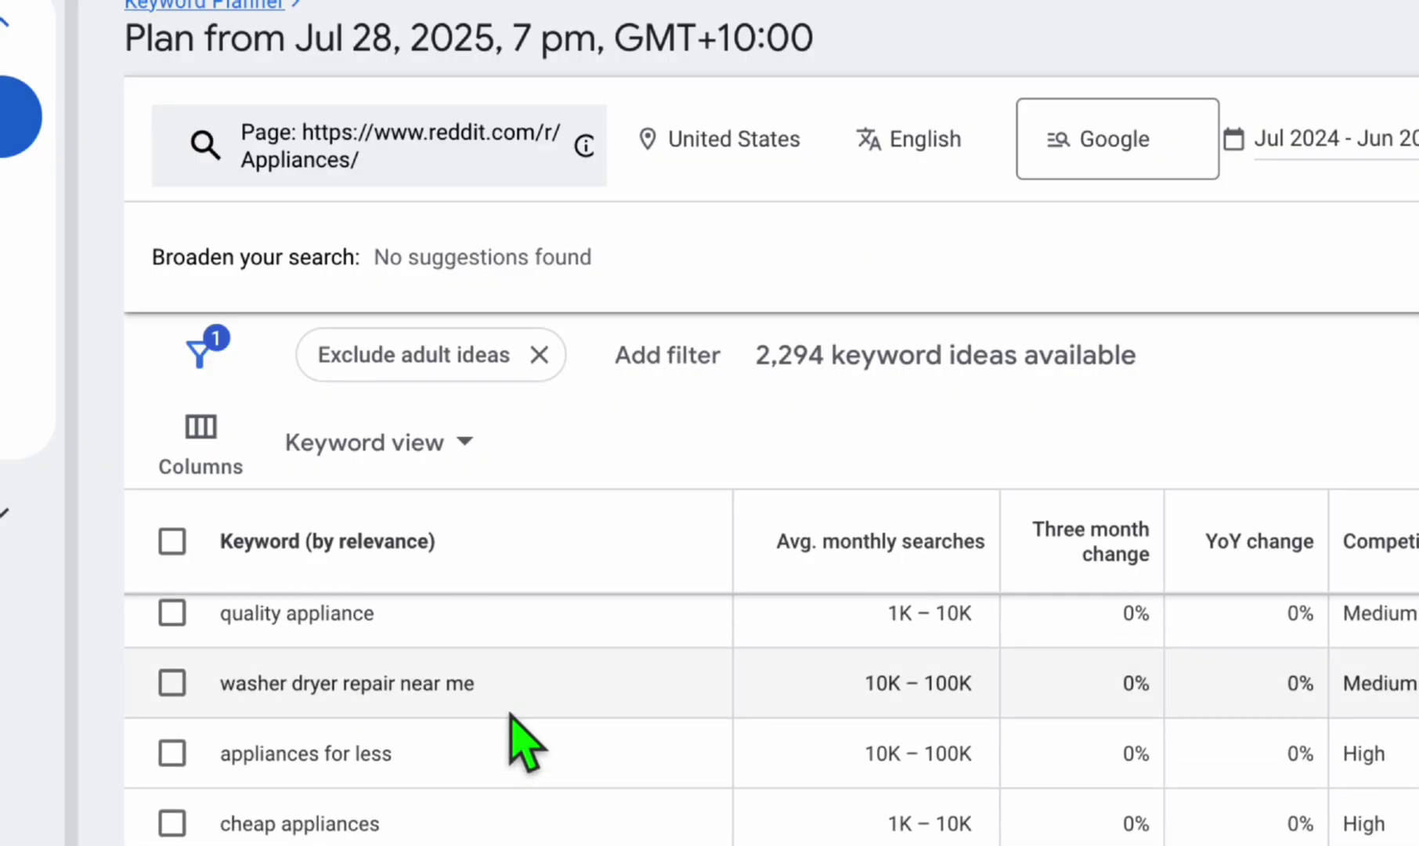
scroll(510, 688, up, 3)
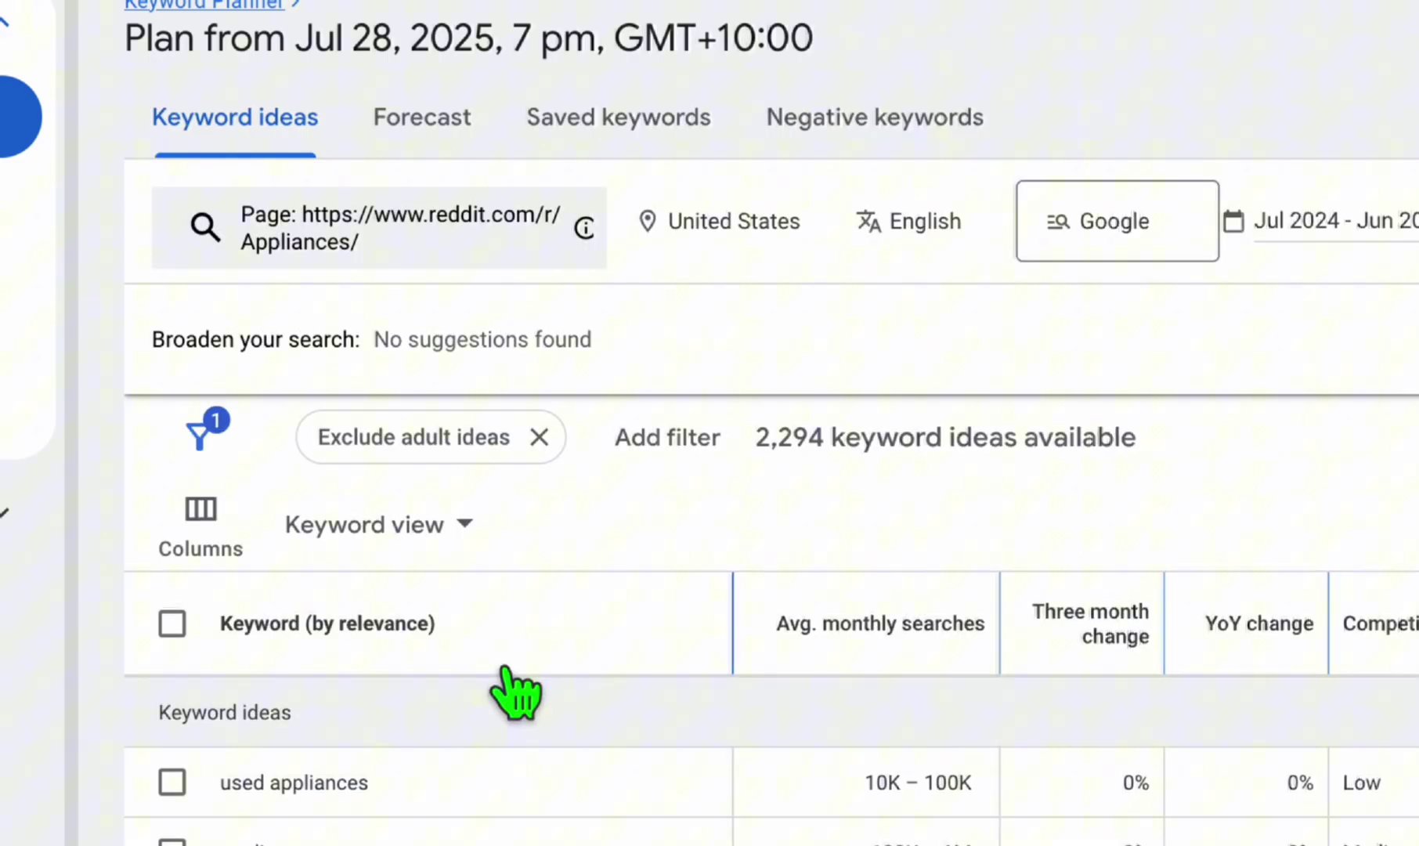
scroll(551, 680, down, 1)
scroll(551, 679, down, 1)
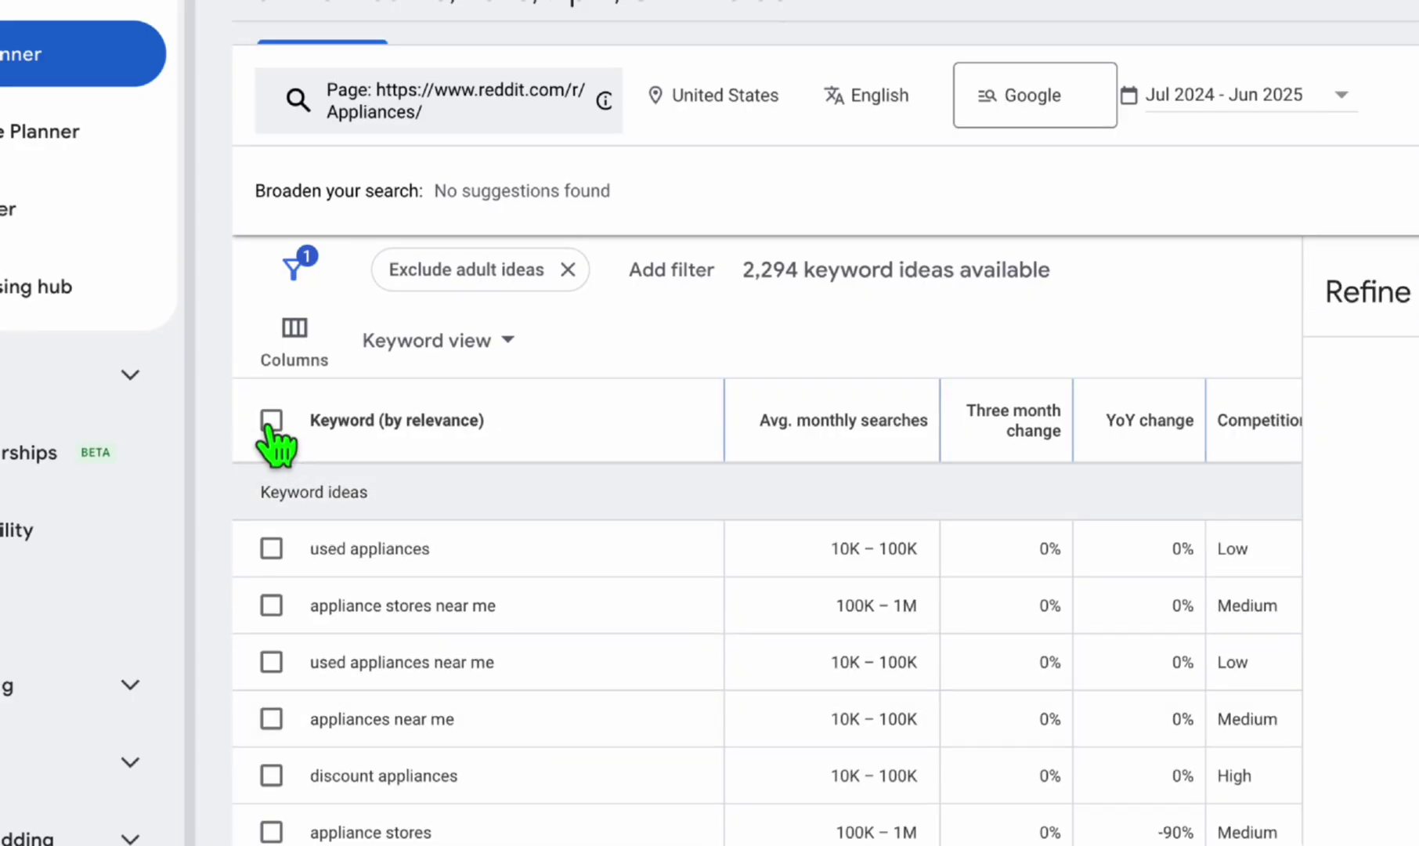
Select all 100 r/Appliances keyword ideas and copy them
click(272, 420)
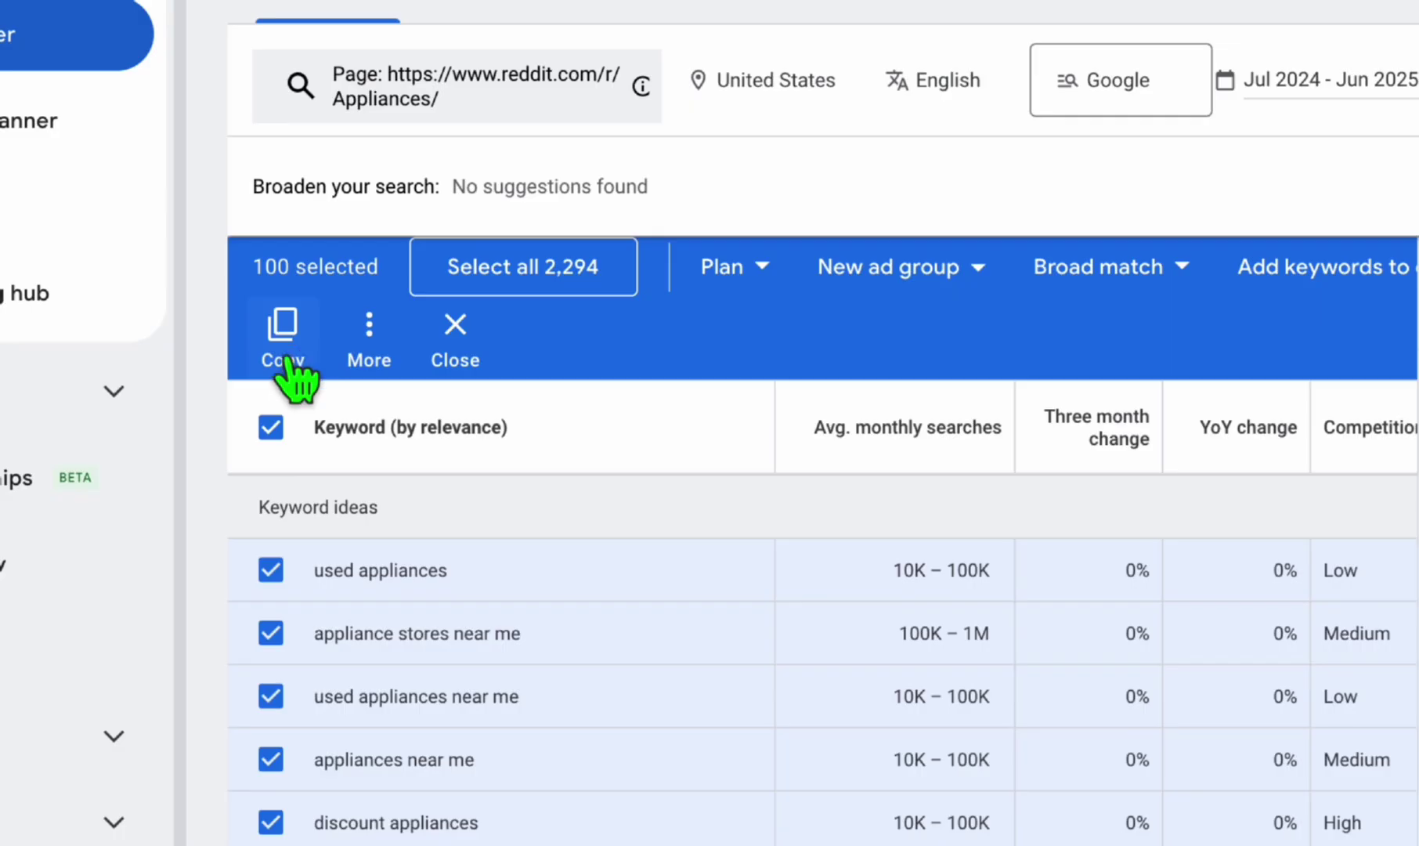
click(291, 375)
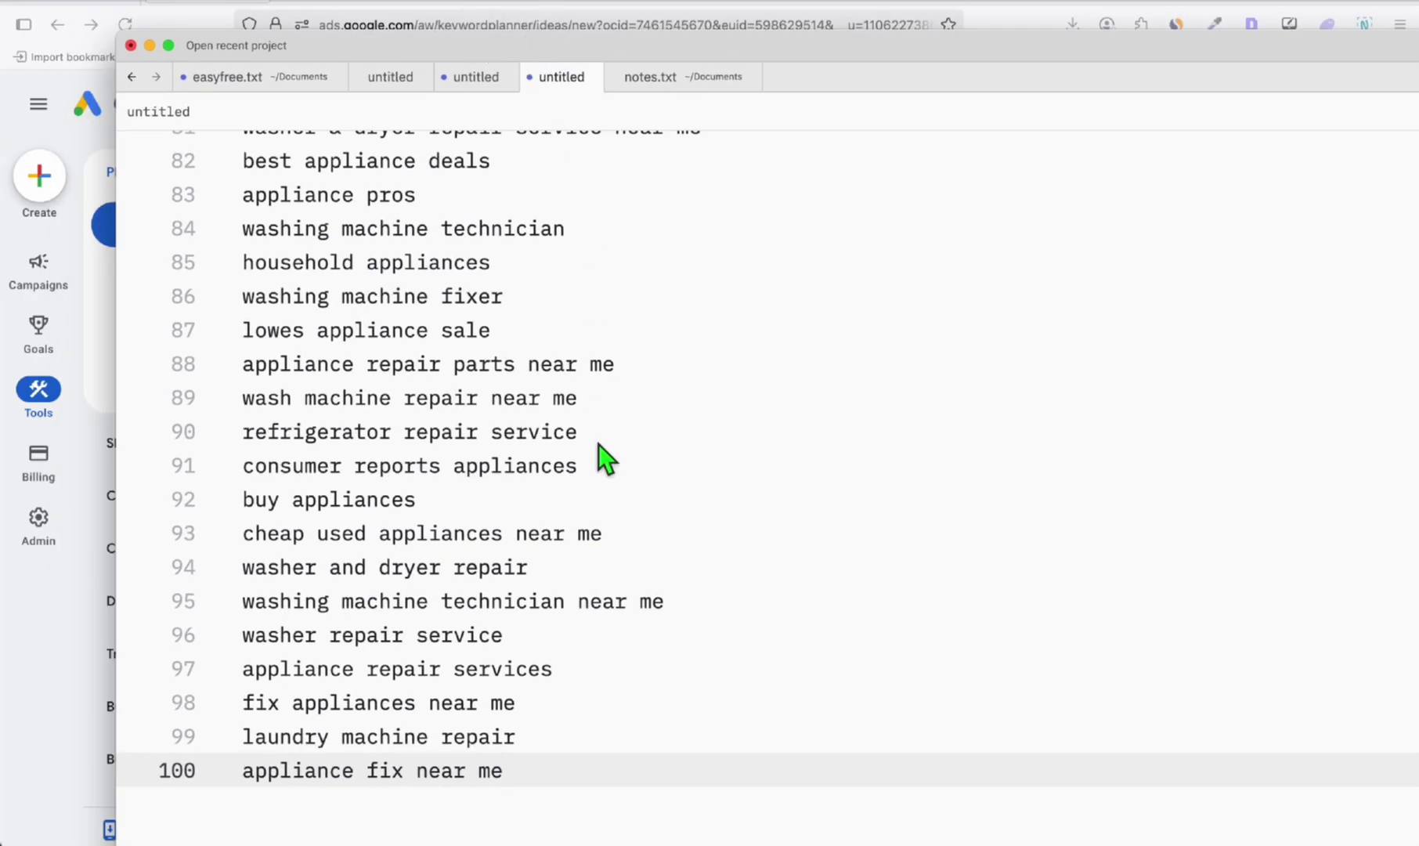
scroll(607, 447, up, 2)
scroll(606, 448, up, 5)
scroll(606, 447, up, 10)
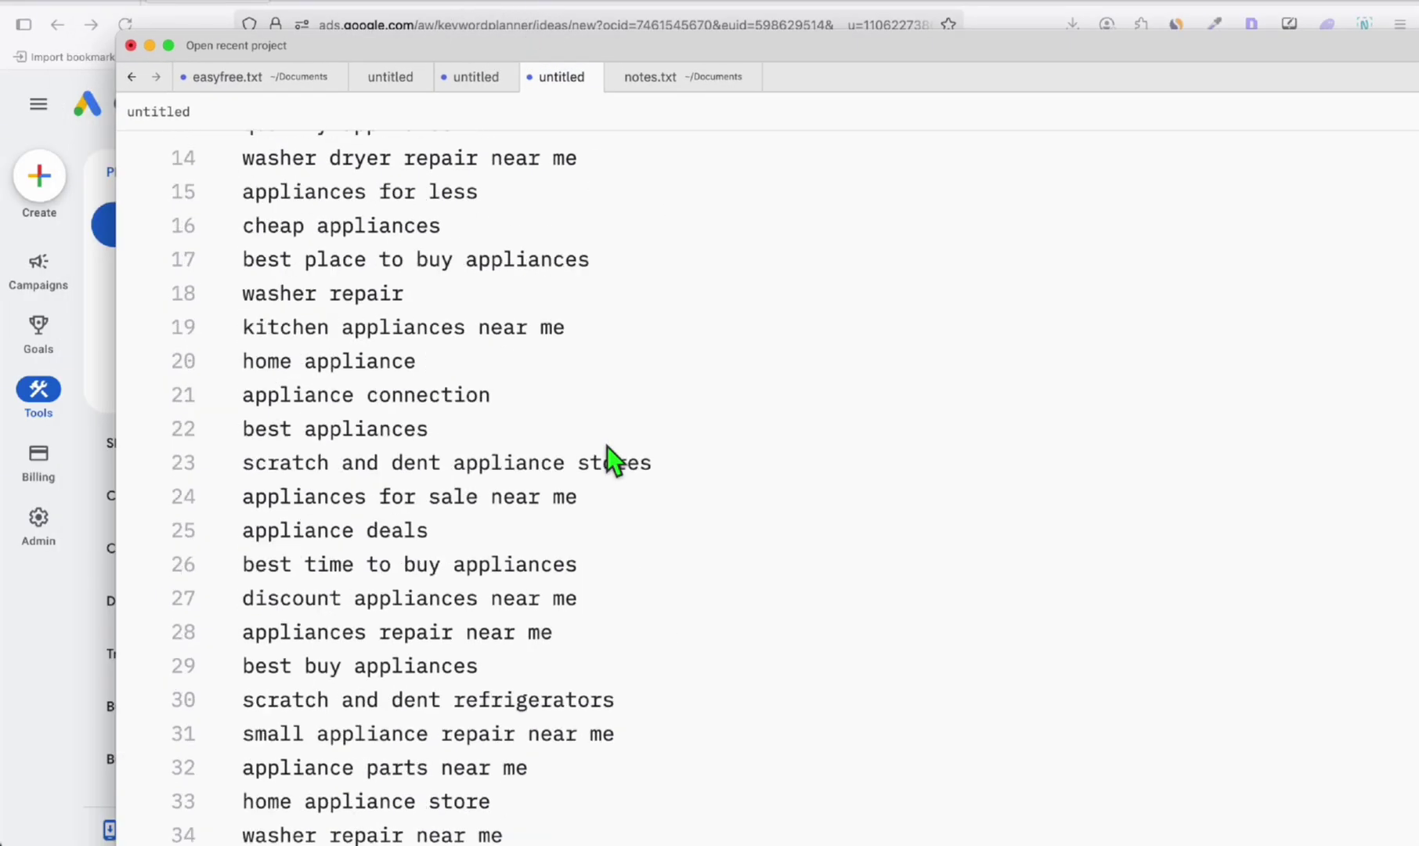
Switch to the prompt tab and select all eight article-title prompt lines
key(ctrl+shift+Tab)
click(350, 253)
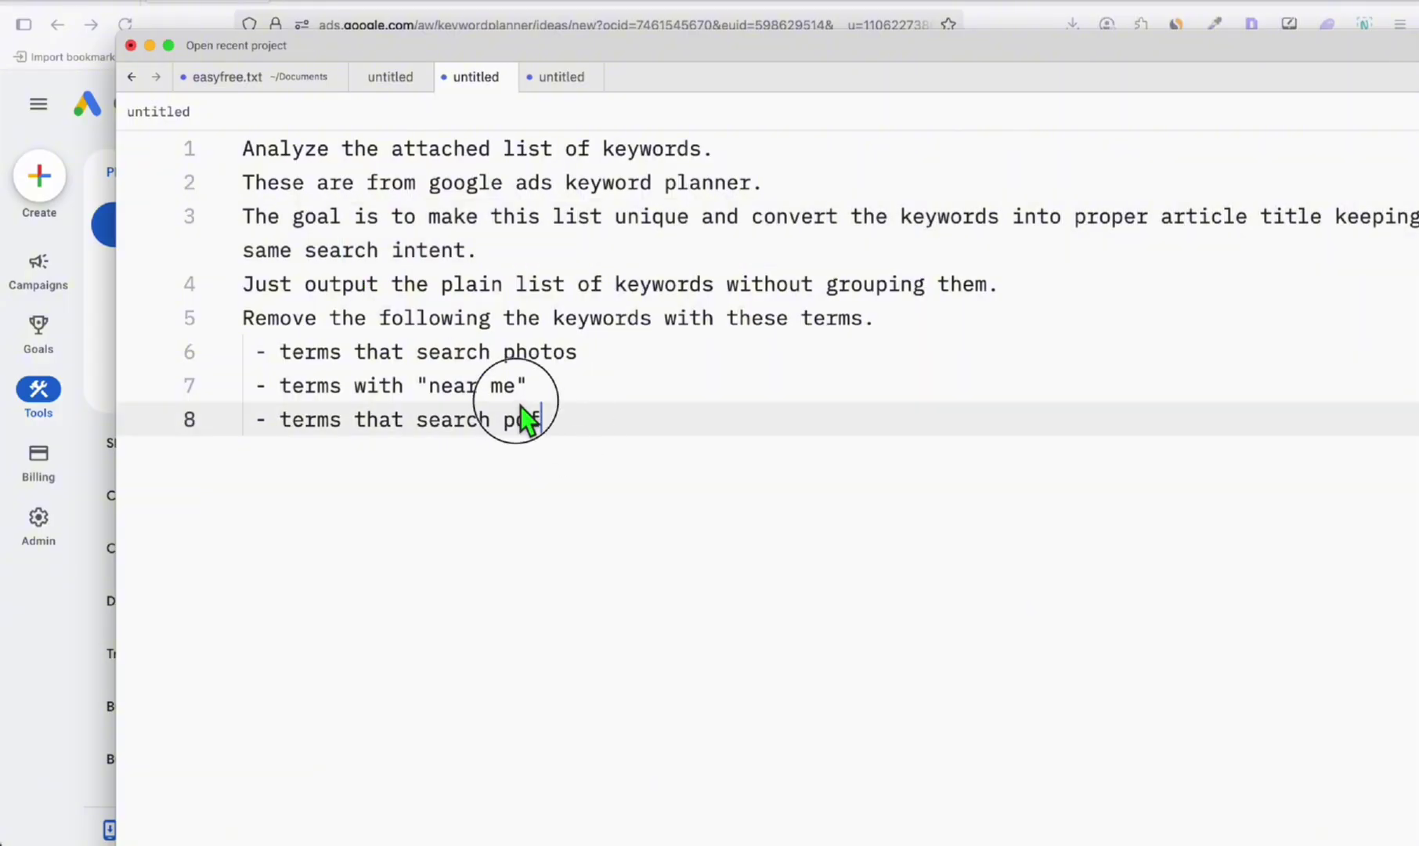
drag(520, 409, 243, 152)
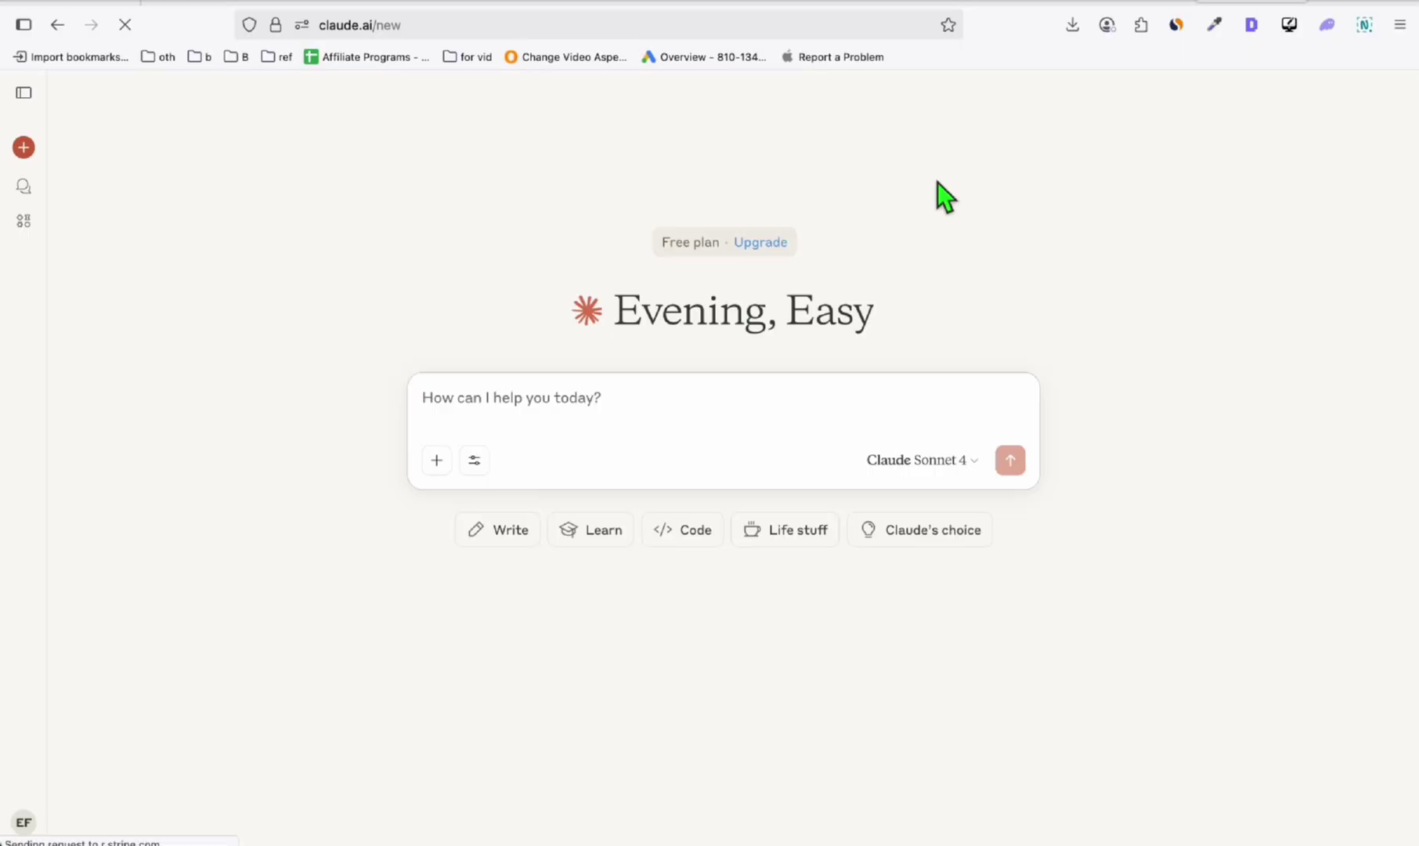
Paste the article-title prompt into Claude's message box, followed by a blank line
key(super+Tab)
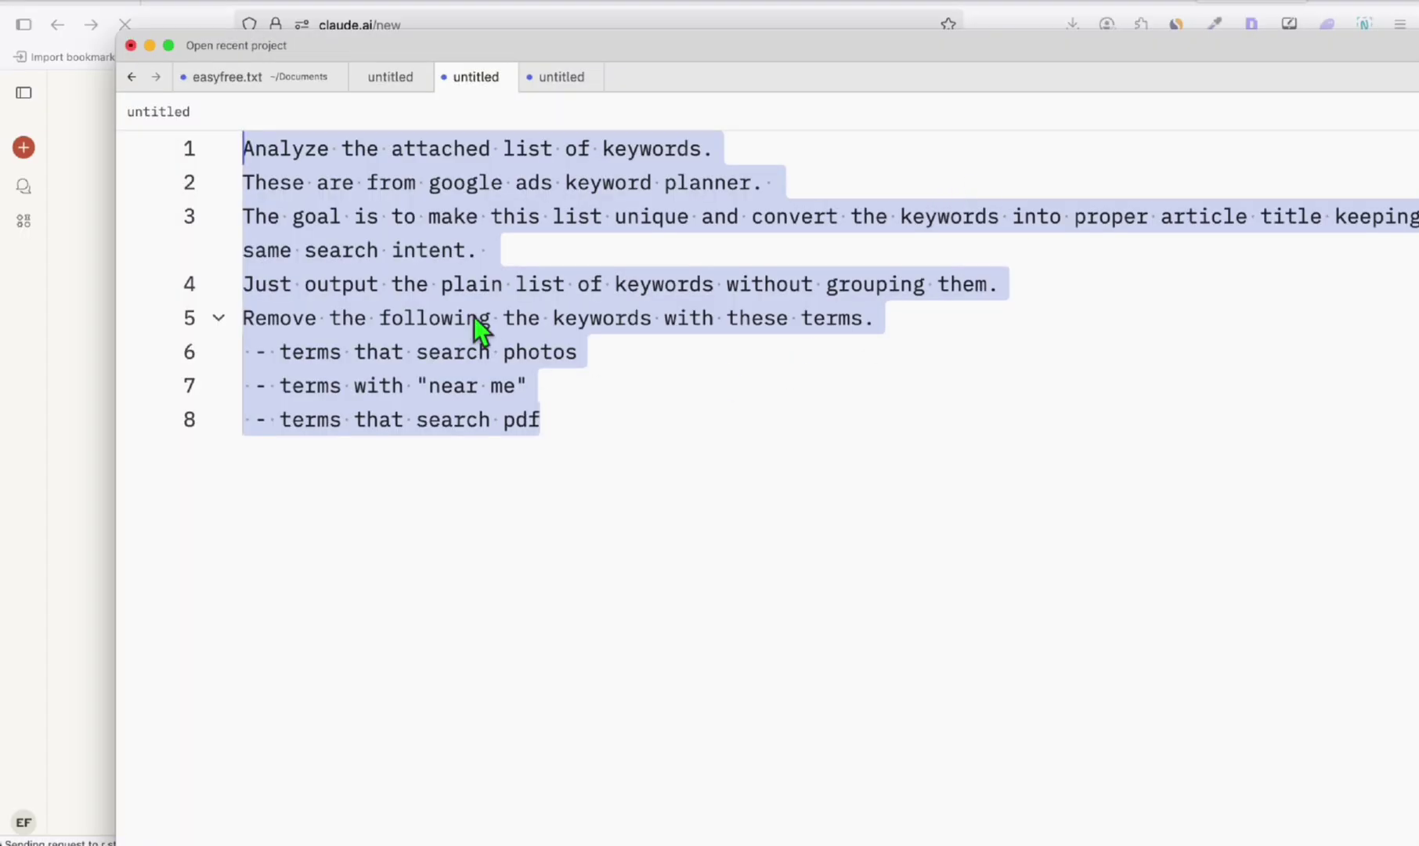
right_click(449, 258)
click(492, 533)
key(super+Tab)
key(super+v)
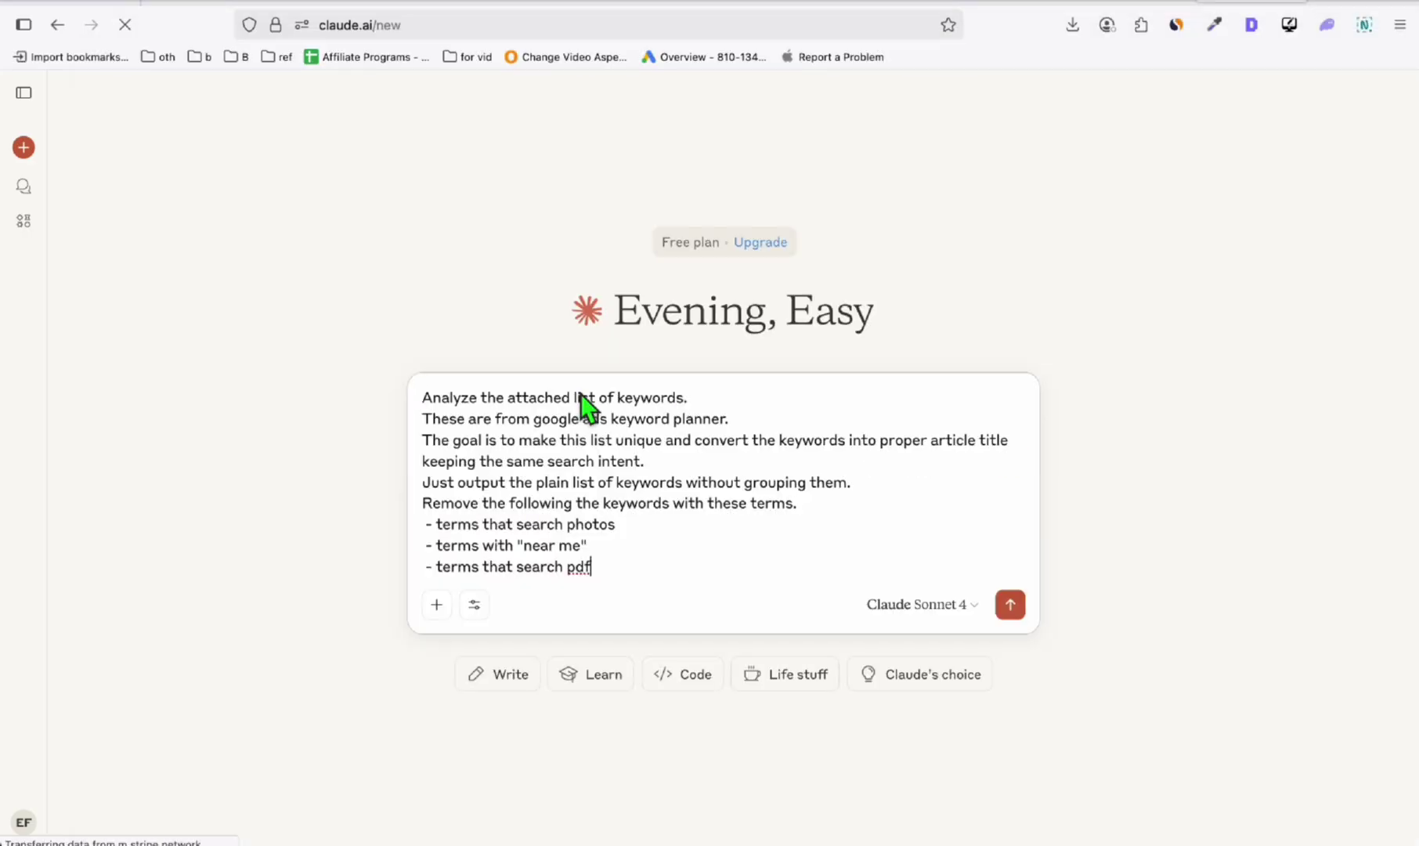
key(shift+Return)
key(shift+Return)
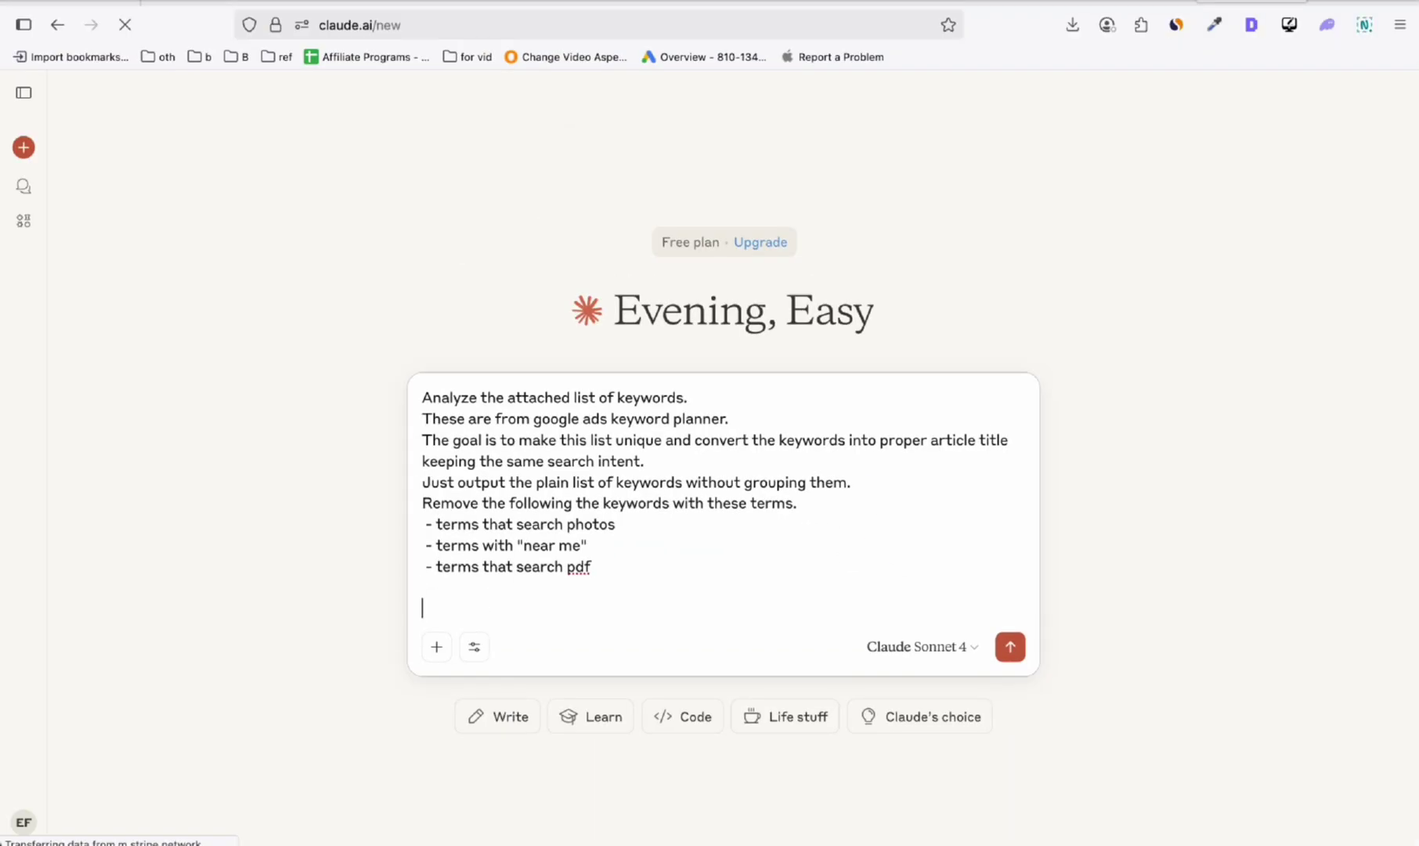
Copy the whole appliance keyword list from the editor and paste it below the prompt
key(super+Tab)
click(571, 80)
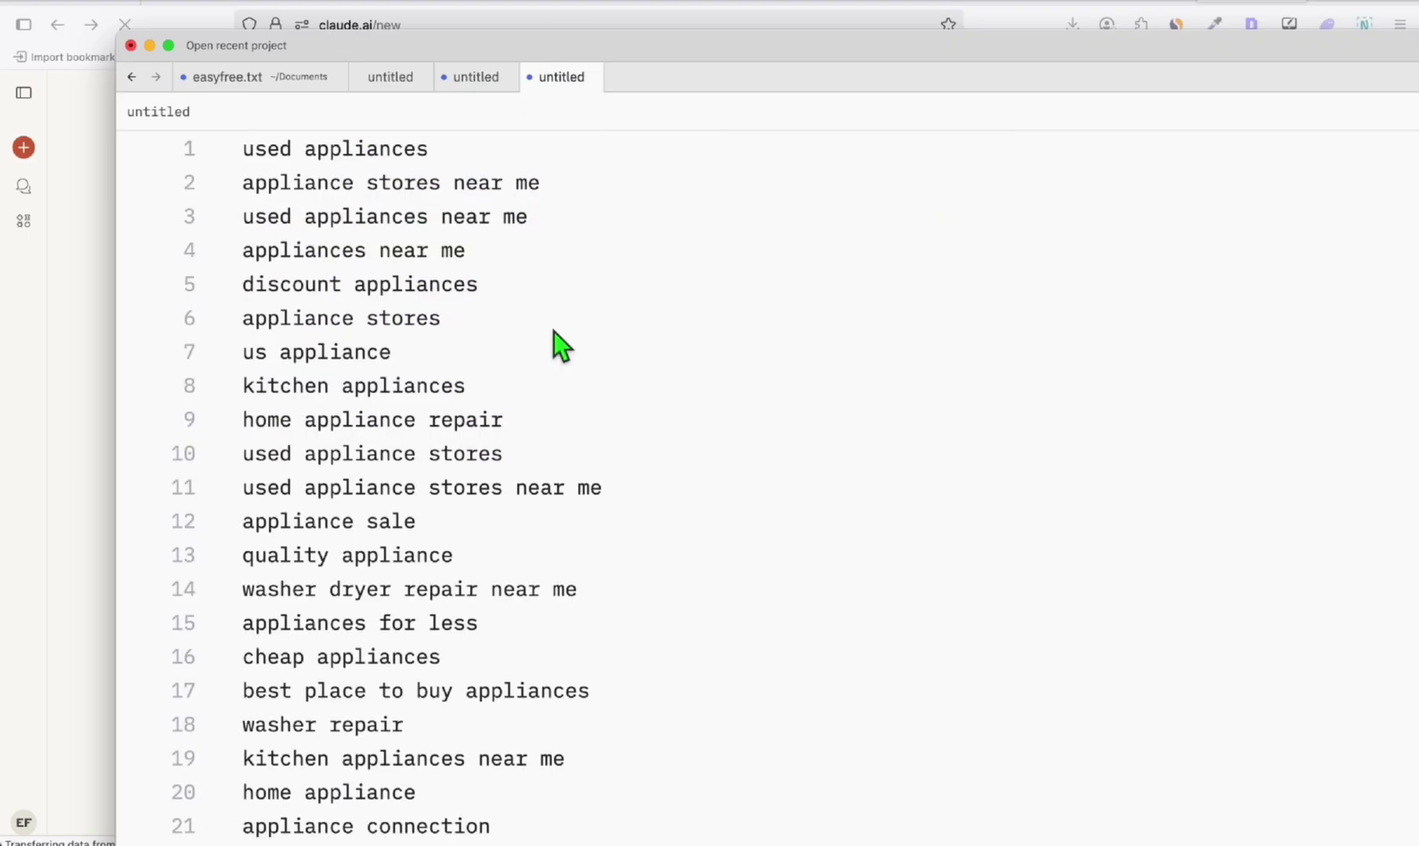
scroll(553, 332, down, 5)
scroll(553, 332, down, 2)
scroll(598, 394, up, 10)
click(566, 330)
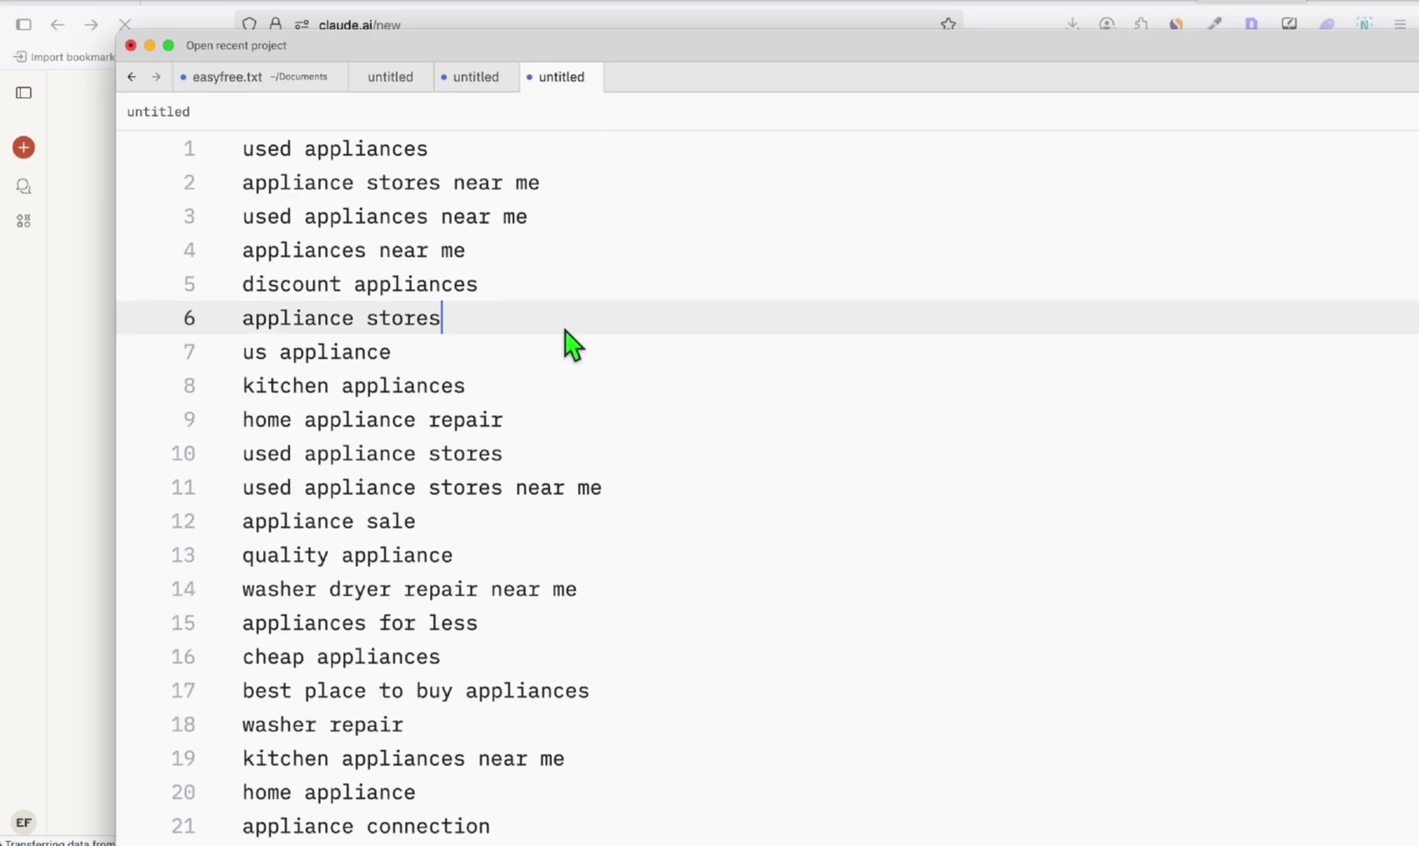
key(super+a)
key(super+c)
key(super+Tab)
key(super+v)
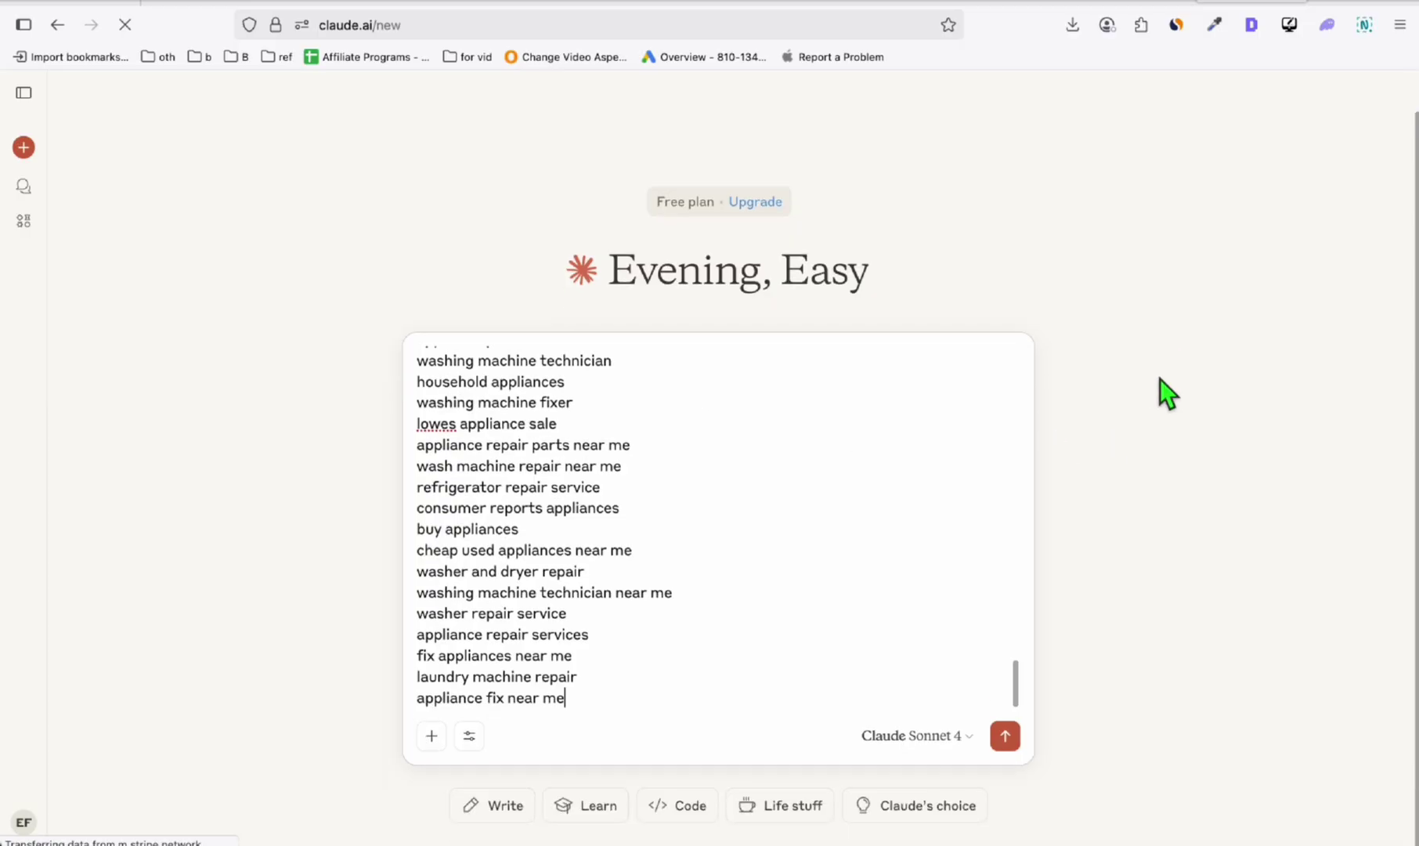
Review the prompt's search-intent goal and plain-list instruction in the editor
key(super+Tab)
click(538, 184)
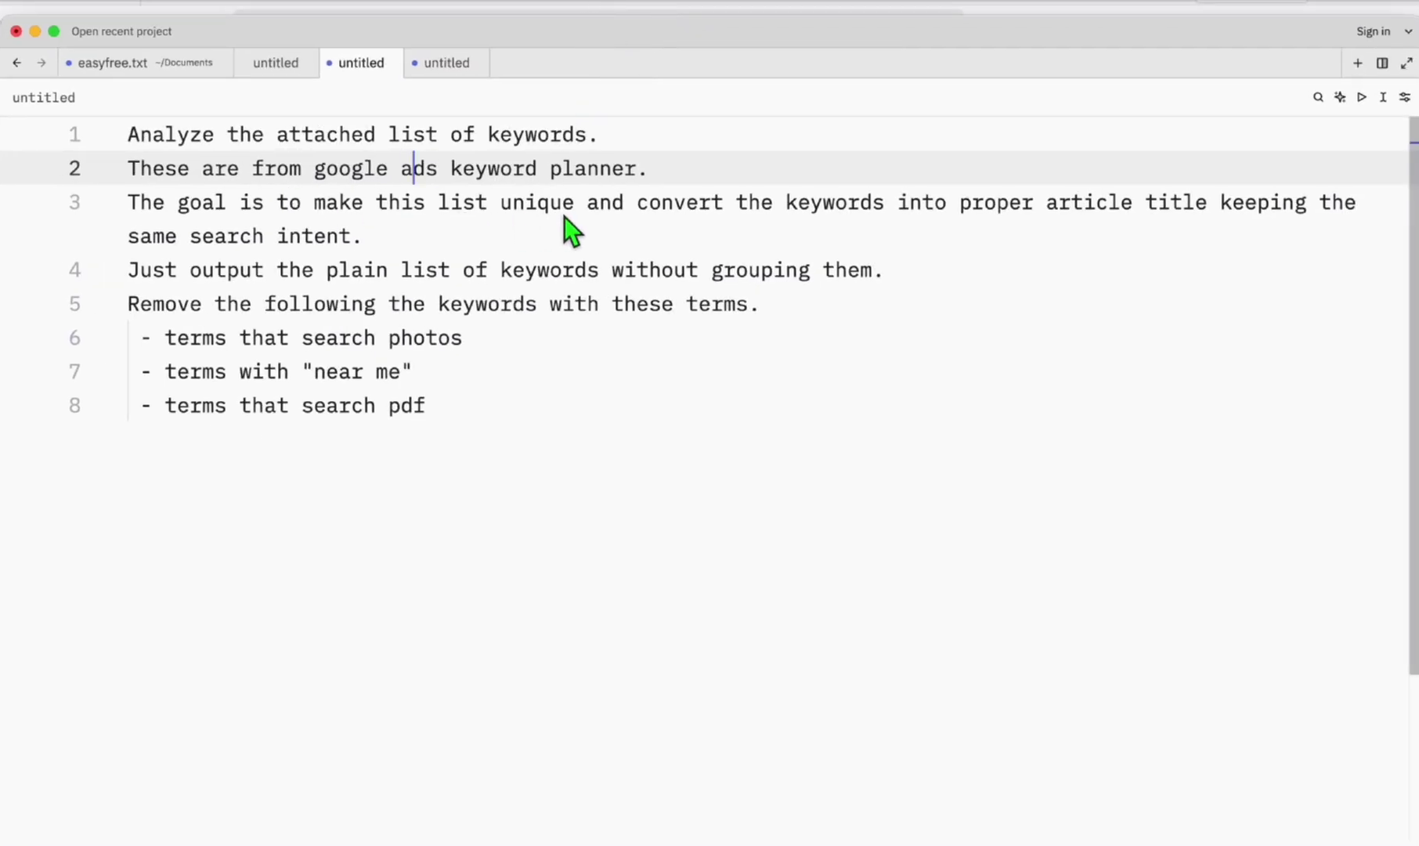
click(1208, 216)
mouse_move(401, 237)
mouse_down()
mouse_move(141, 231)
mouse_move(853, 276)
mouse_up()
click(142, 271)
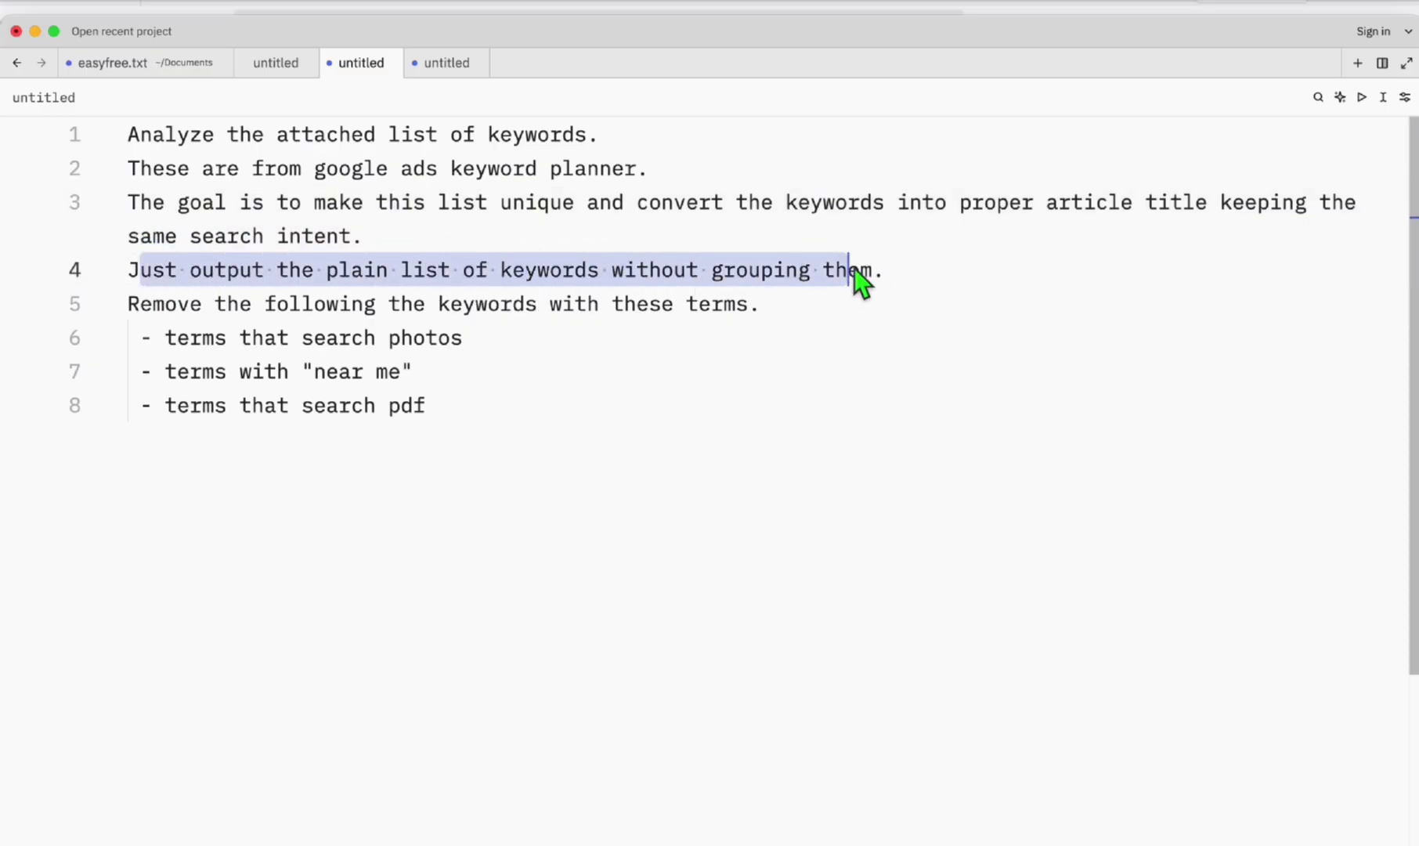
Review the prompt's terms to remove, such as 'near' and 'search pdf', then return to Claude
click(533, 338)
drag(469, 428, 256, 353)
click(288, 347)
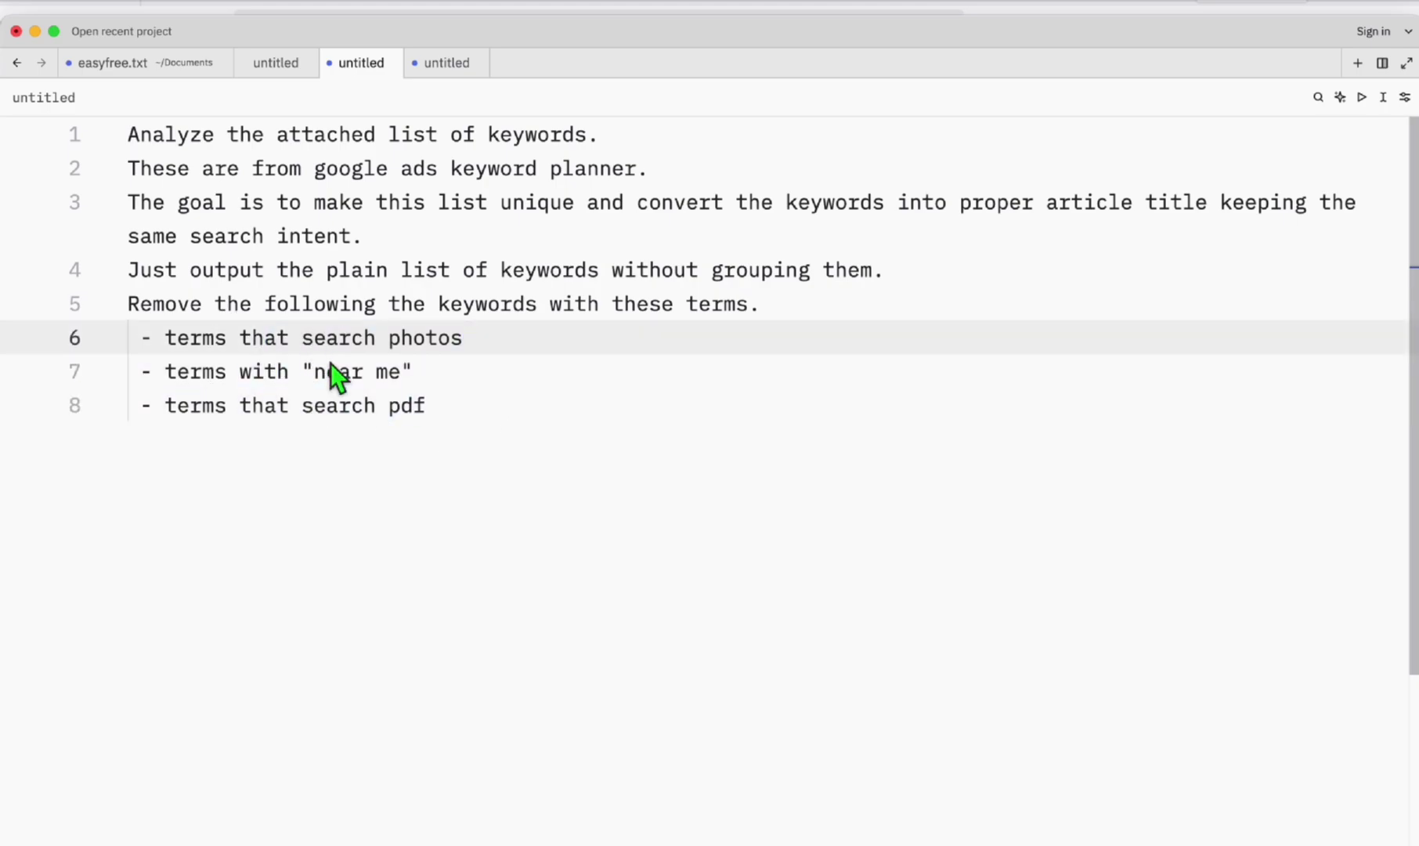
double_click(339, 373)
drag(315, 406, 403, 416)
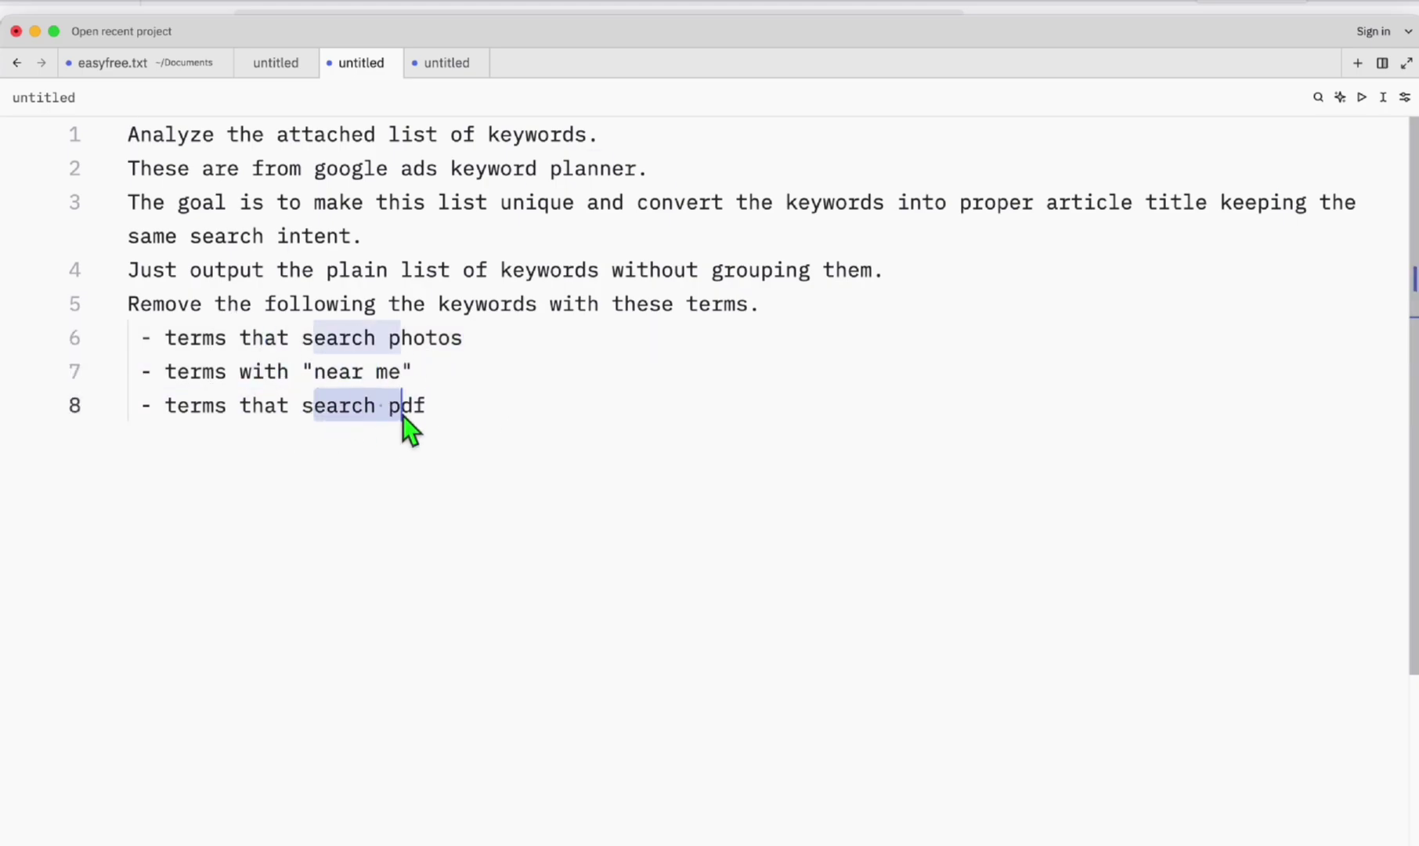
click(402, 415)
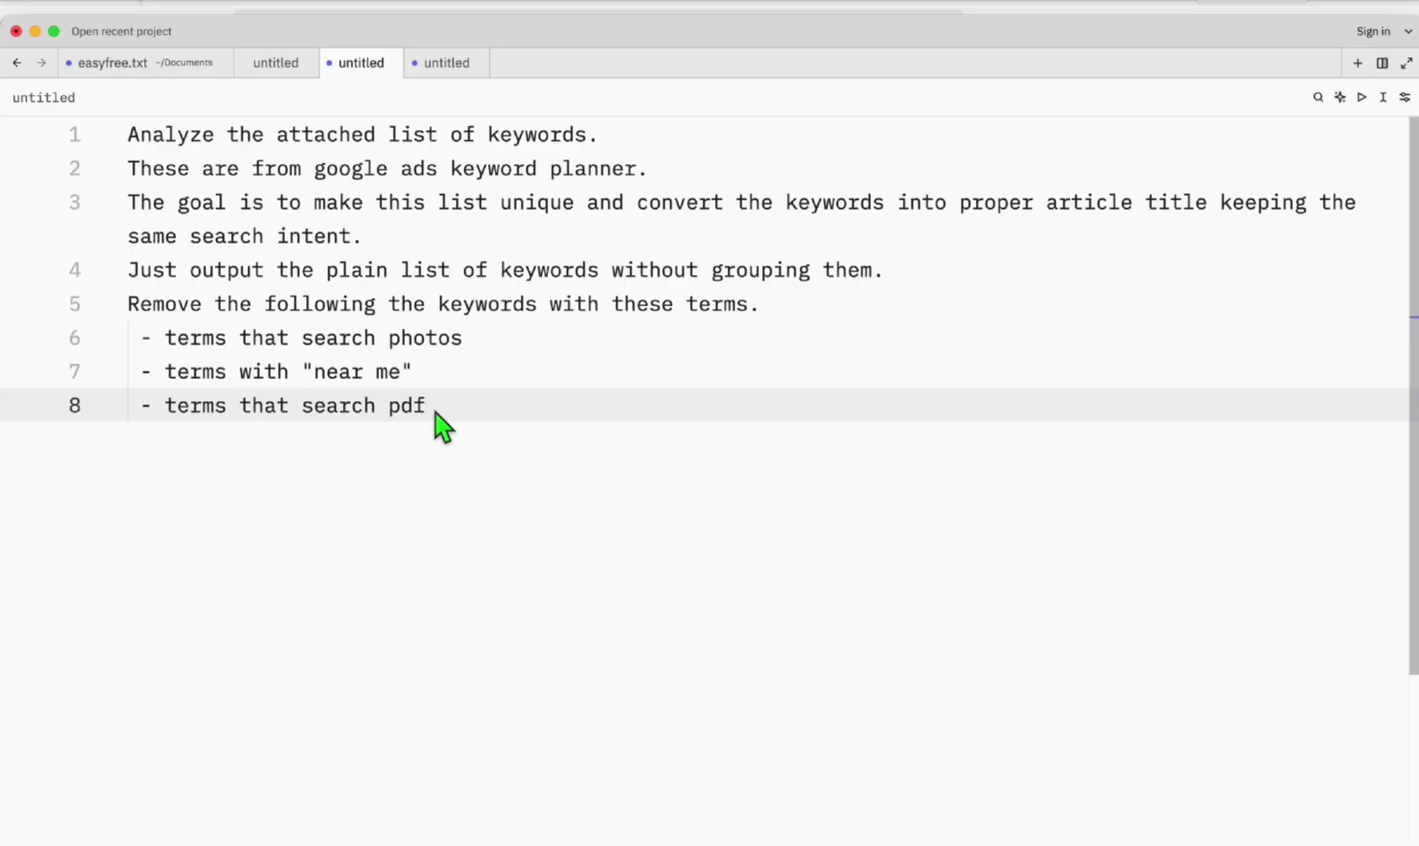
click(1230, 7)
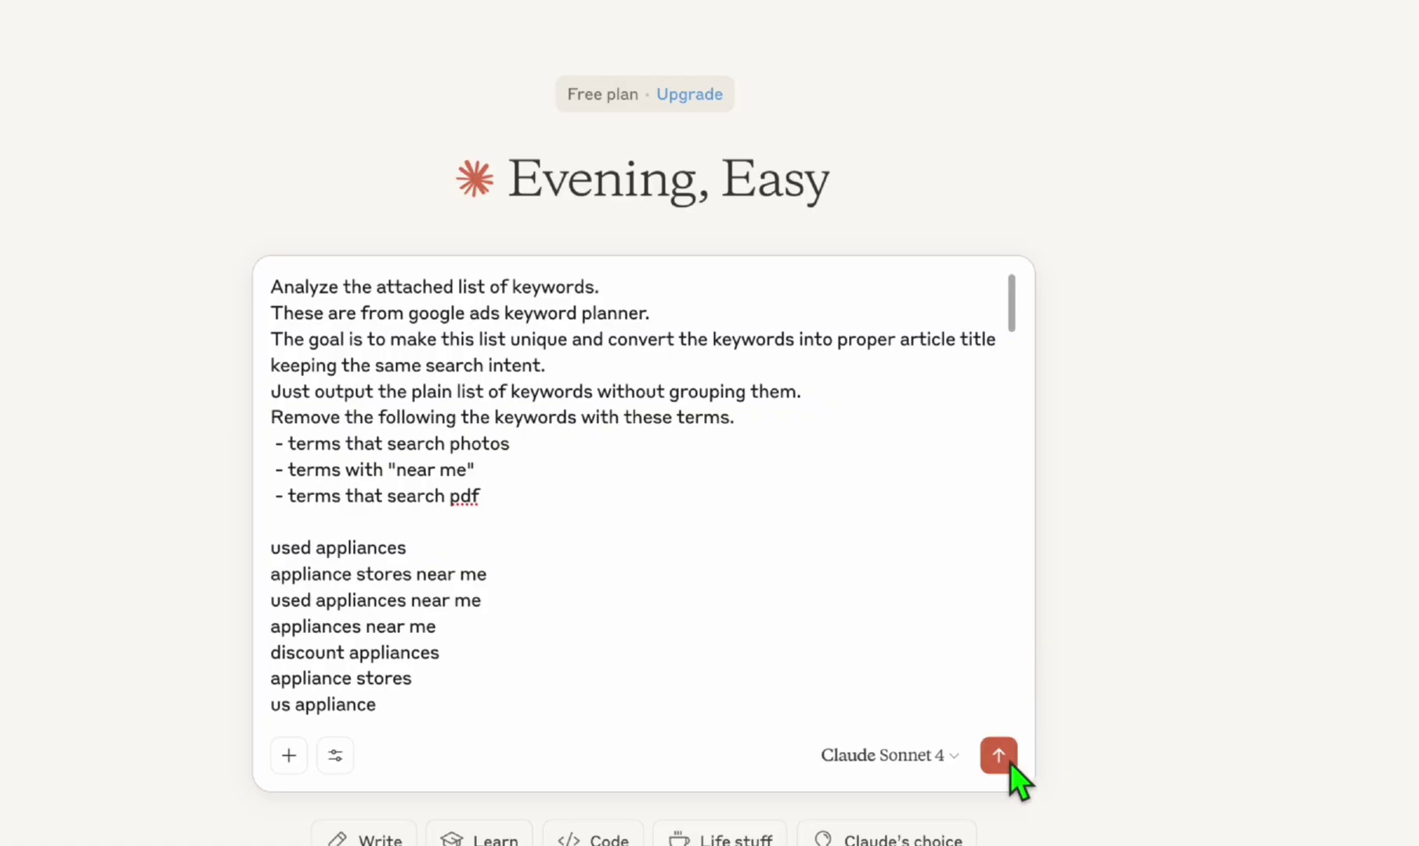
Send the keyword prompt to Claude and copy the returned article-title list
click(1008, 762)
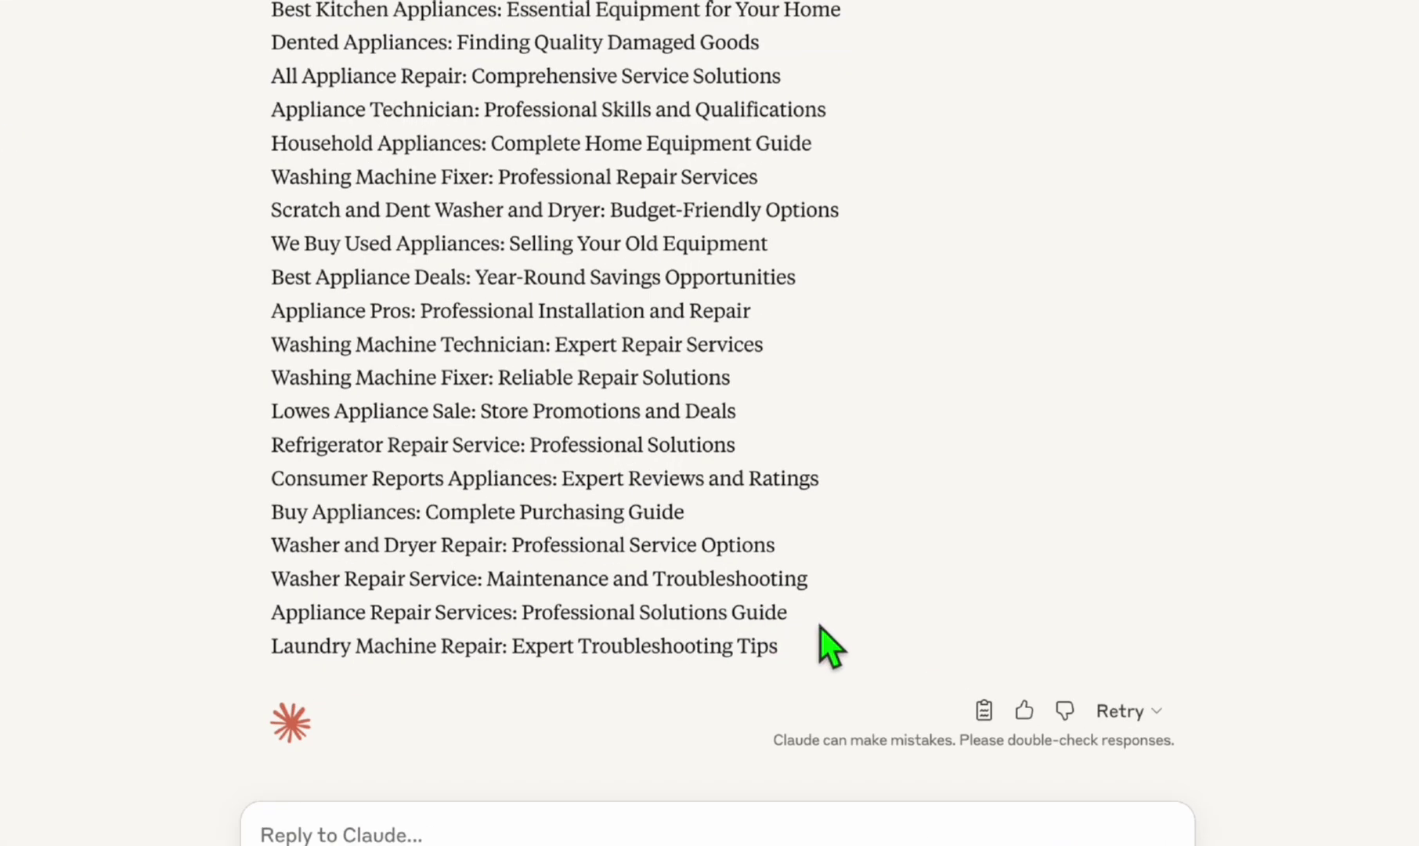
drag(843, 651, 566, 357)
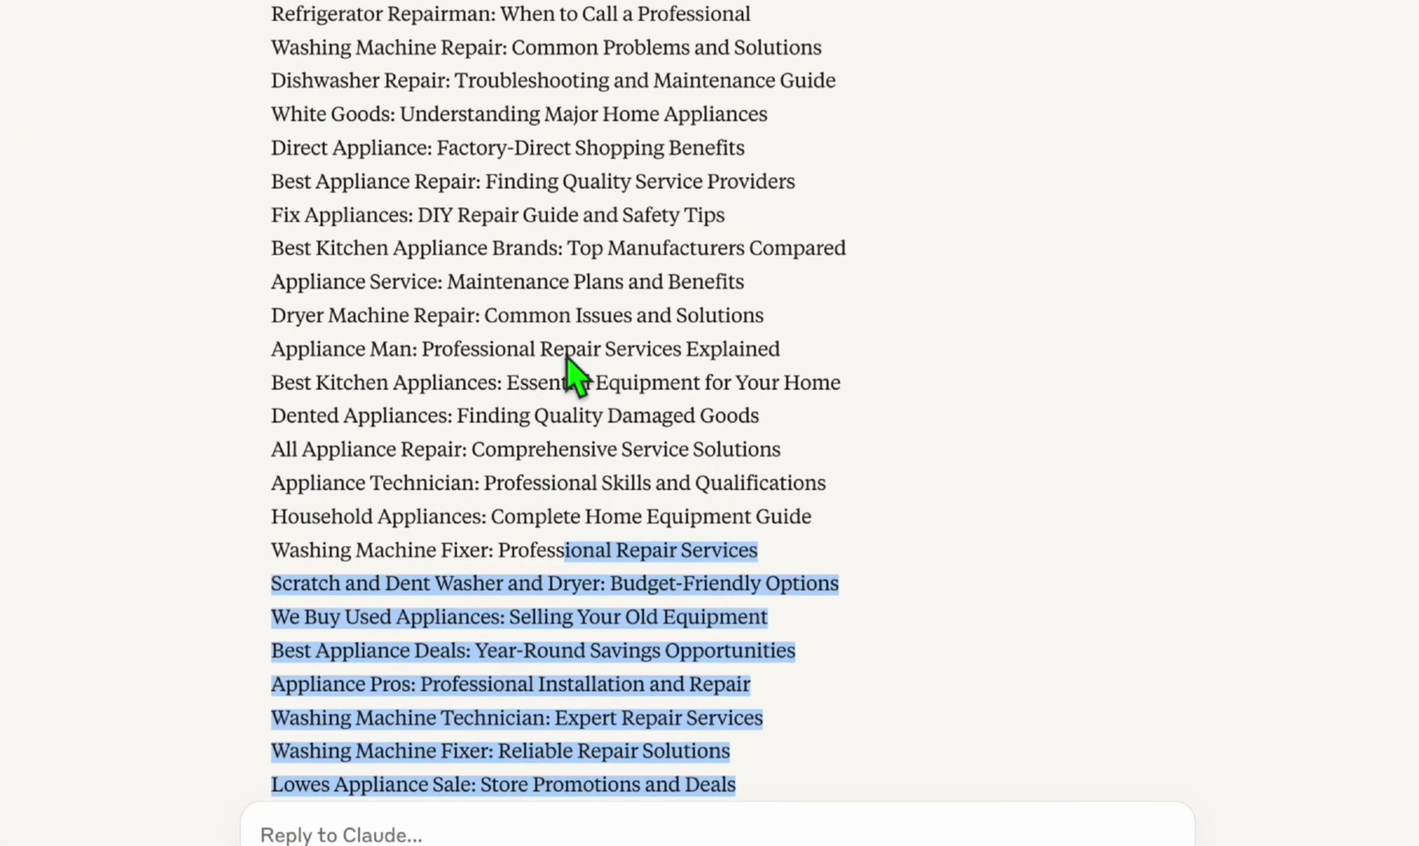
drag(566, 357, 276, 260)
right_click(293, 266)
click(317, 273)
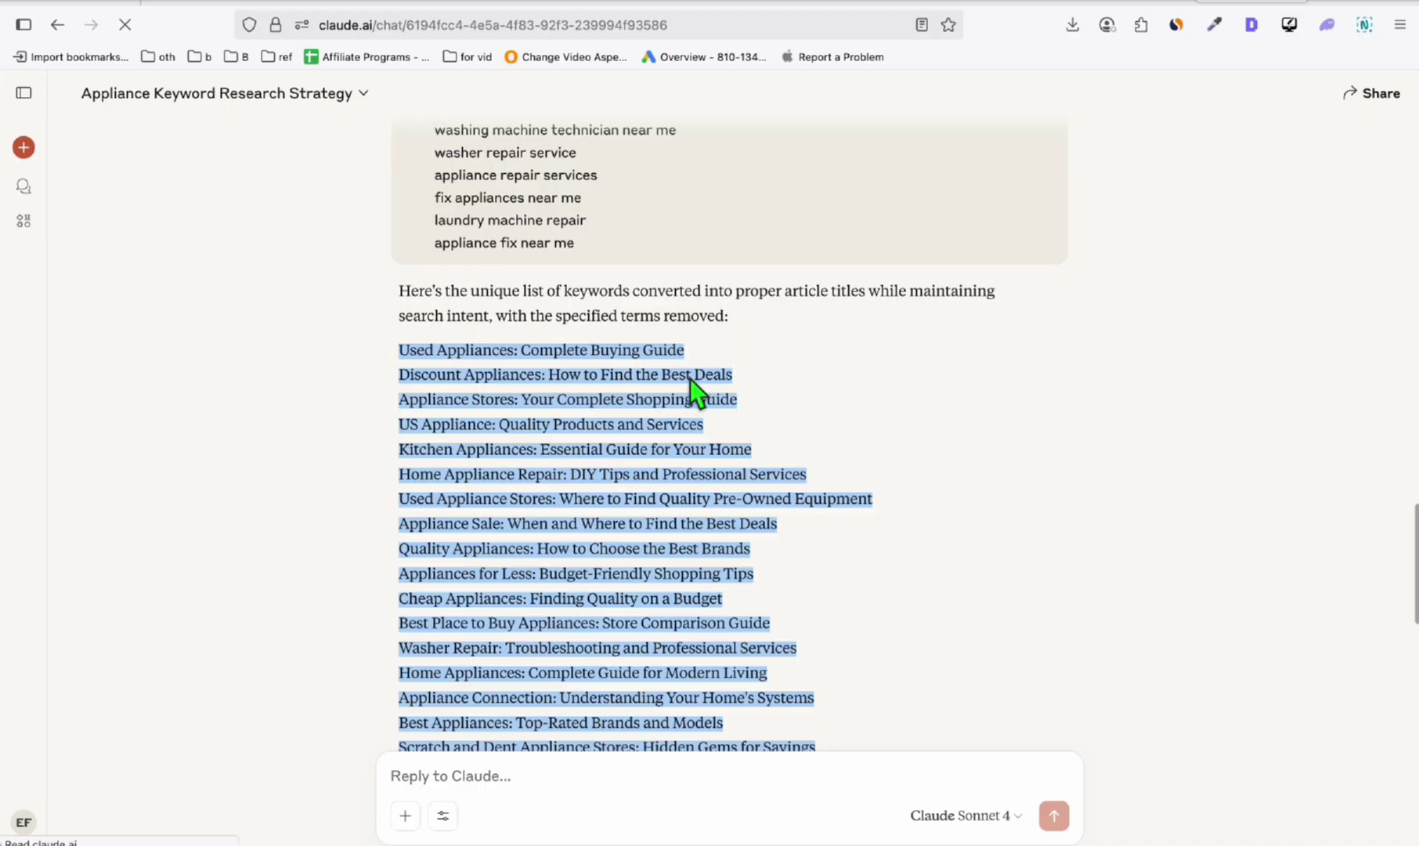
Open the r/AgeSlower muscle-aging post, highlight its view count, then revisit Claude's titles
click(355, 13)
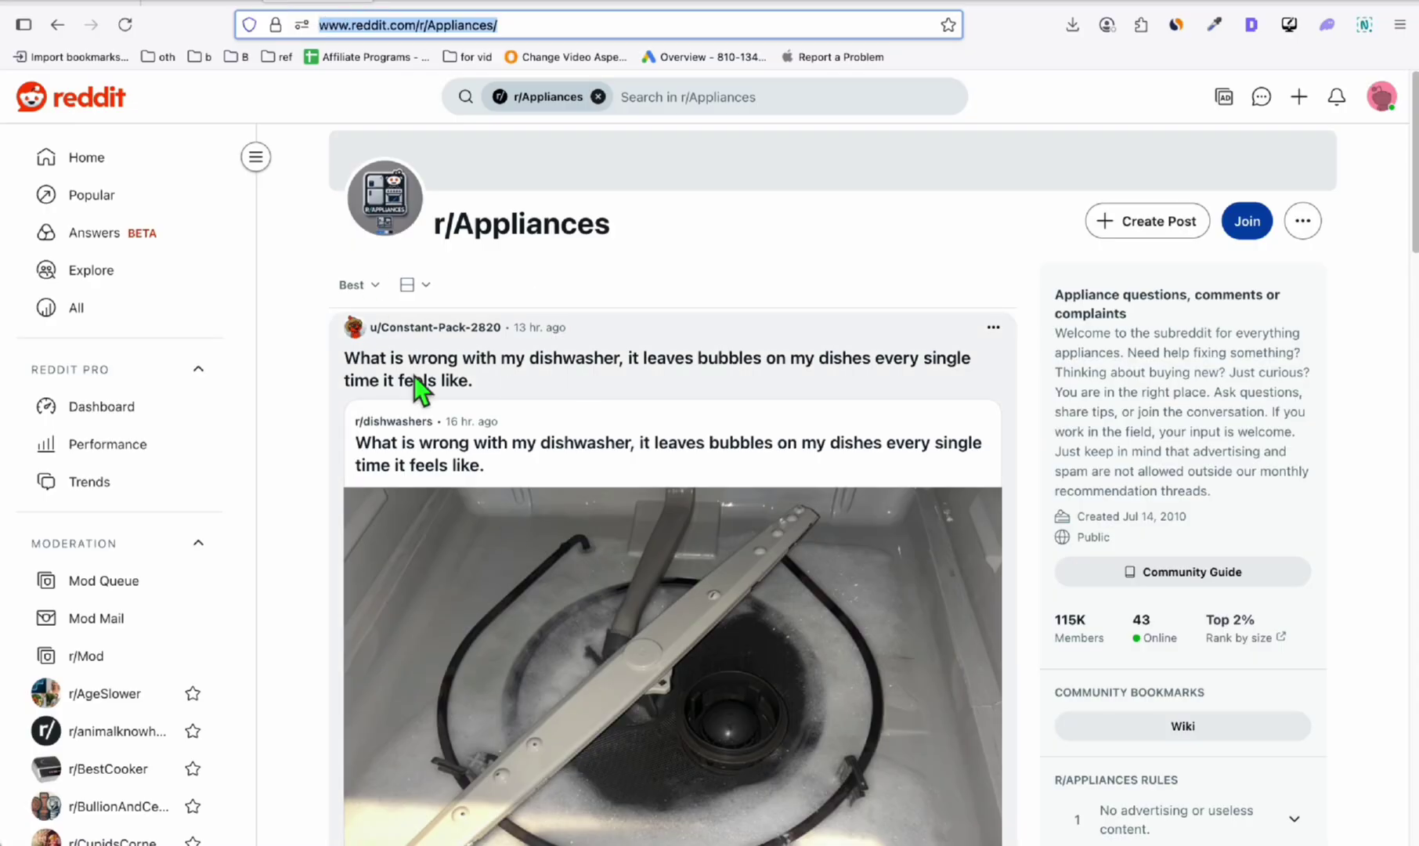
scroll(280, 322, down, 2)
scroll(111, 500, down, 3)
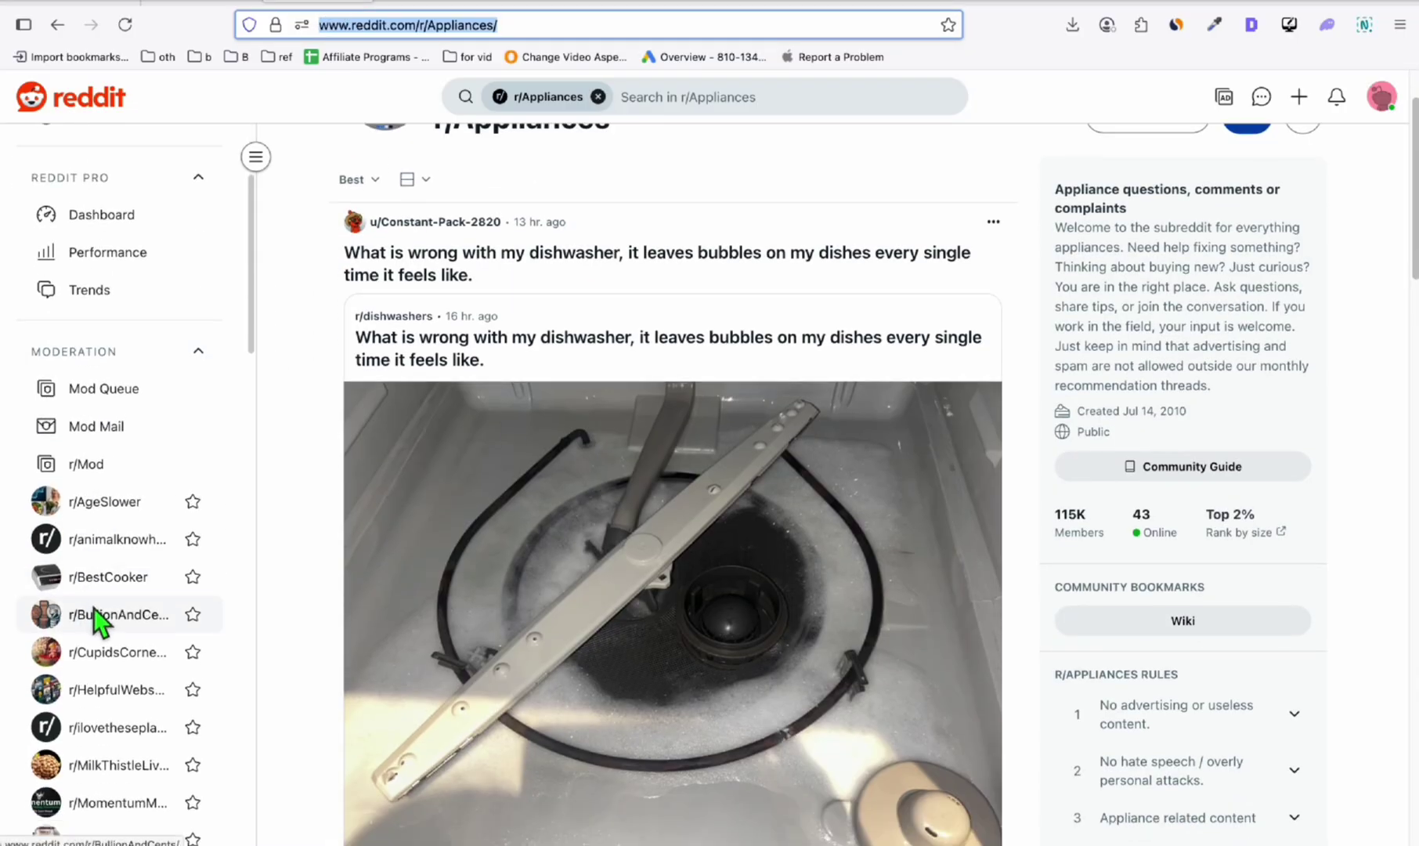
click(155, 502)
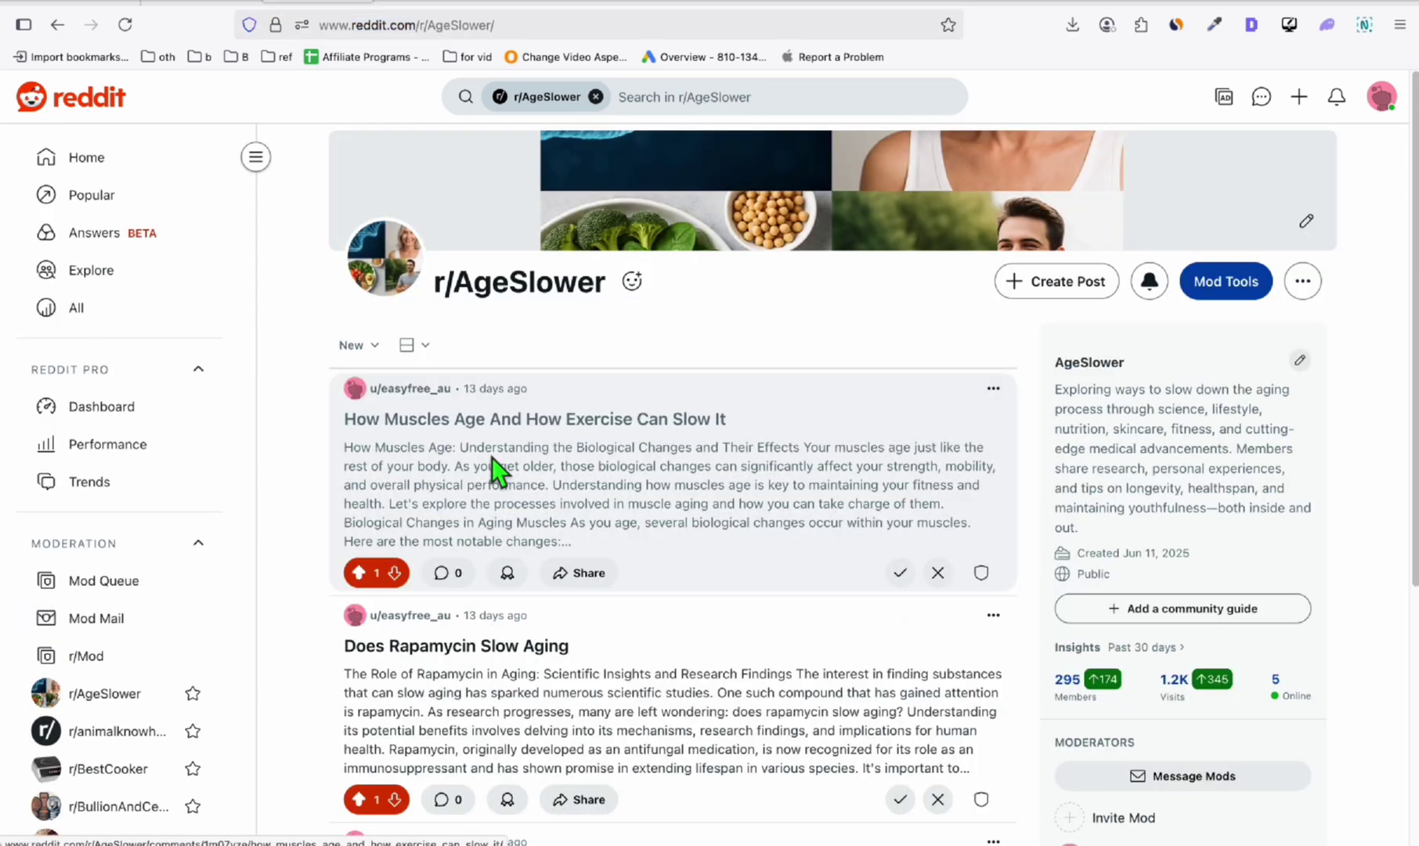
scroll(405, 441, down, 1)
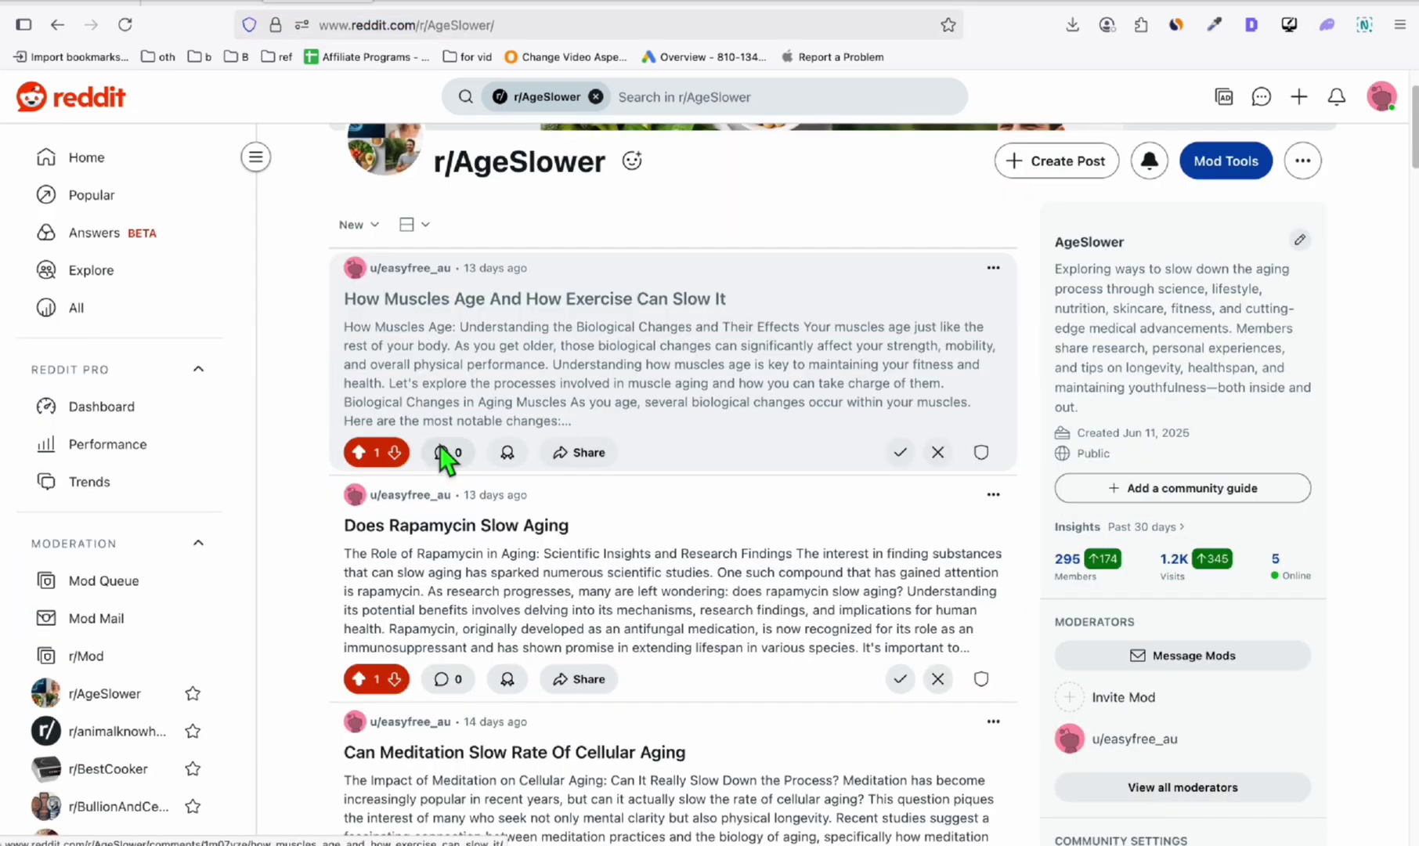
click(428, 319)
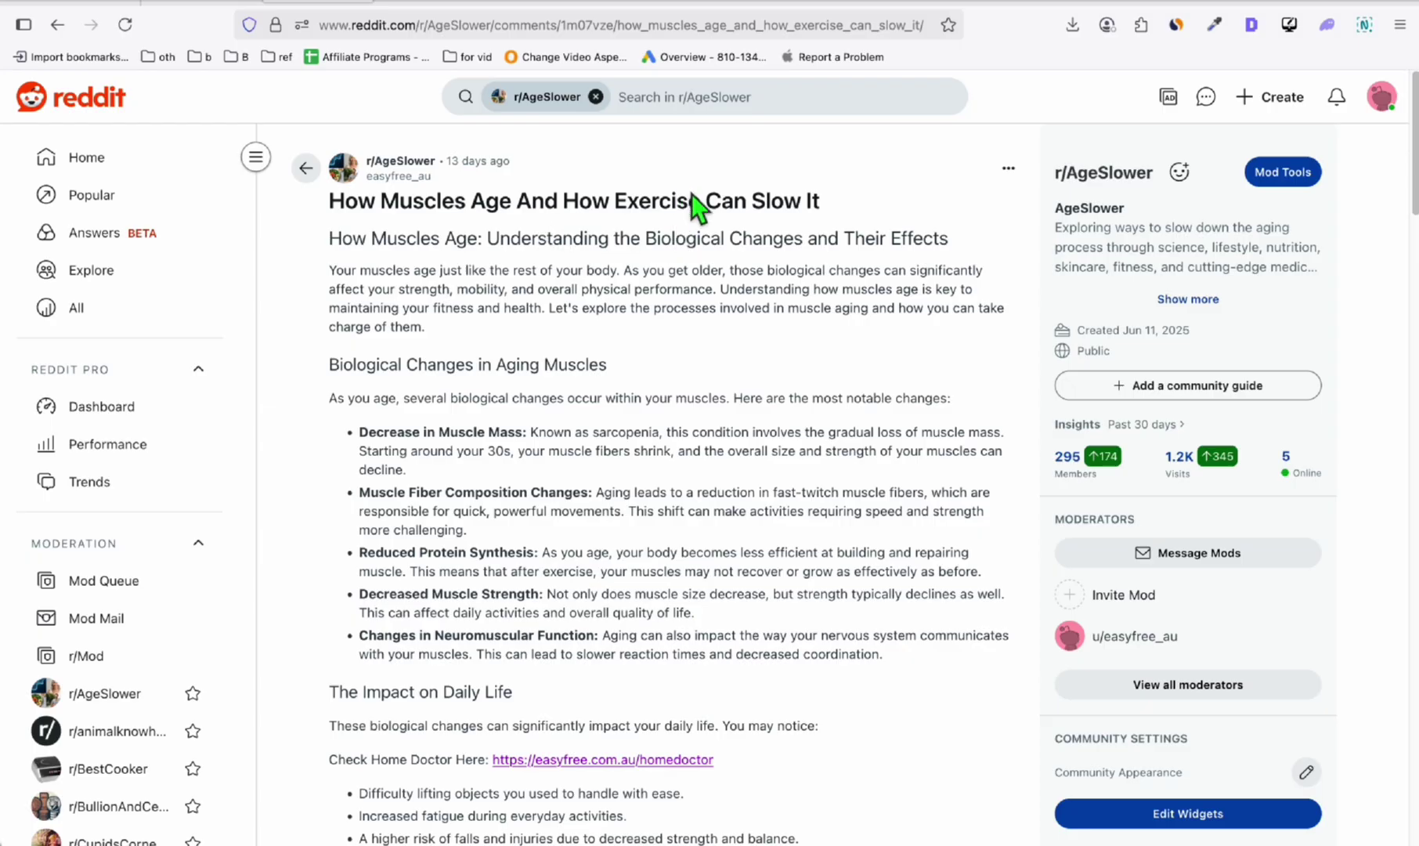
scroll(692, 194, down, 2)
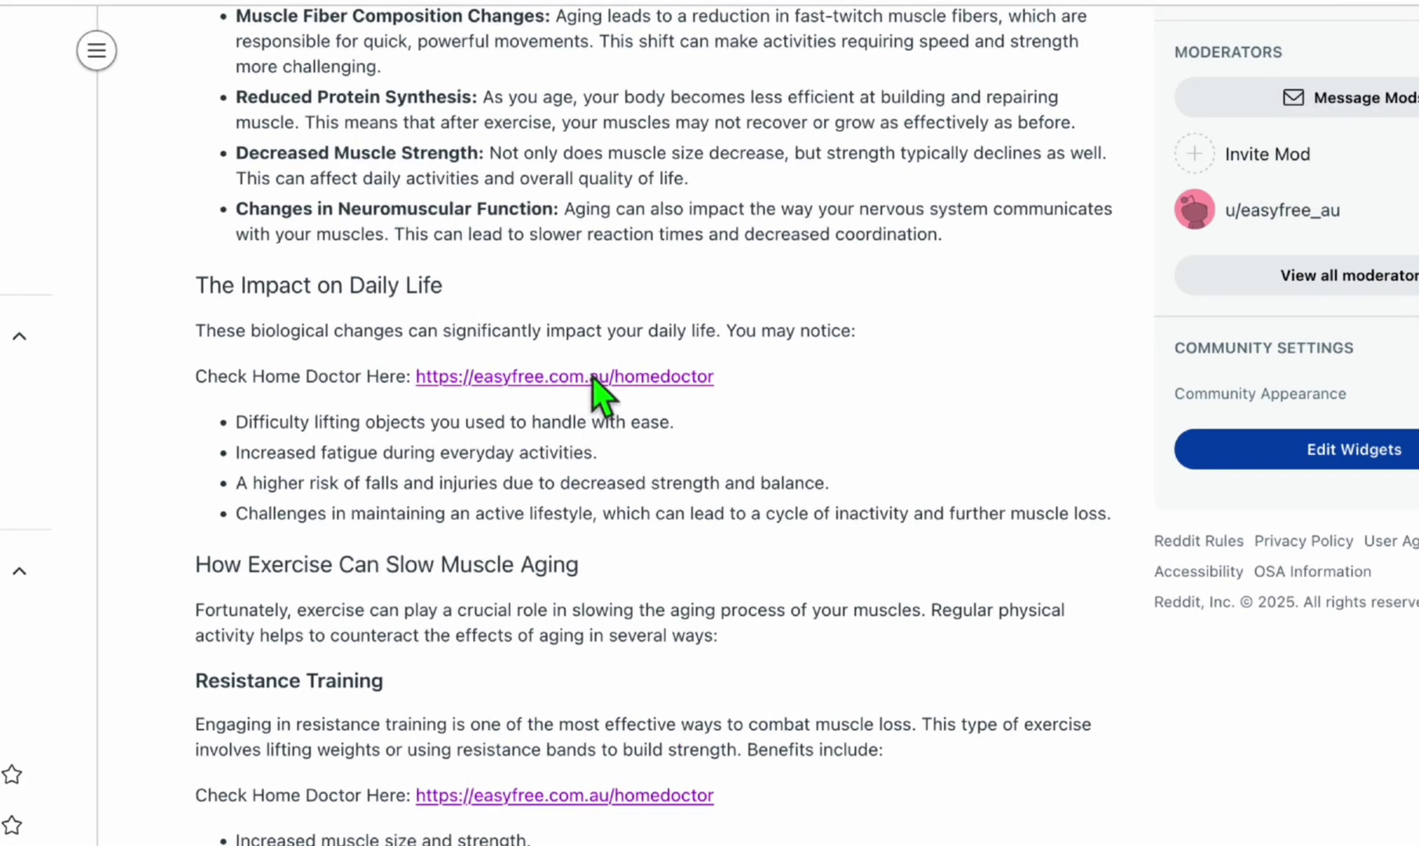
scroll(624, 313, down, 5)
scroll(621, 327, down, 5)
scroll(619, 327, down, 5)
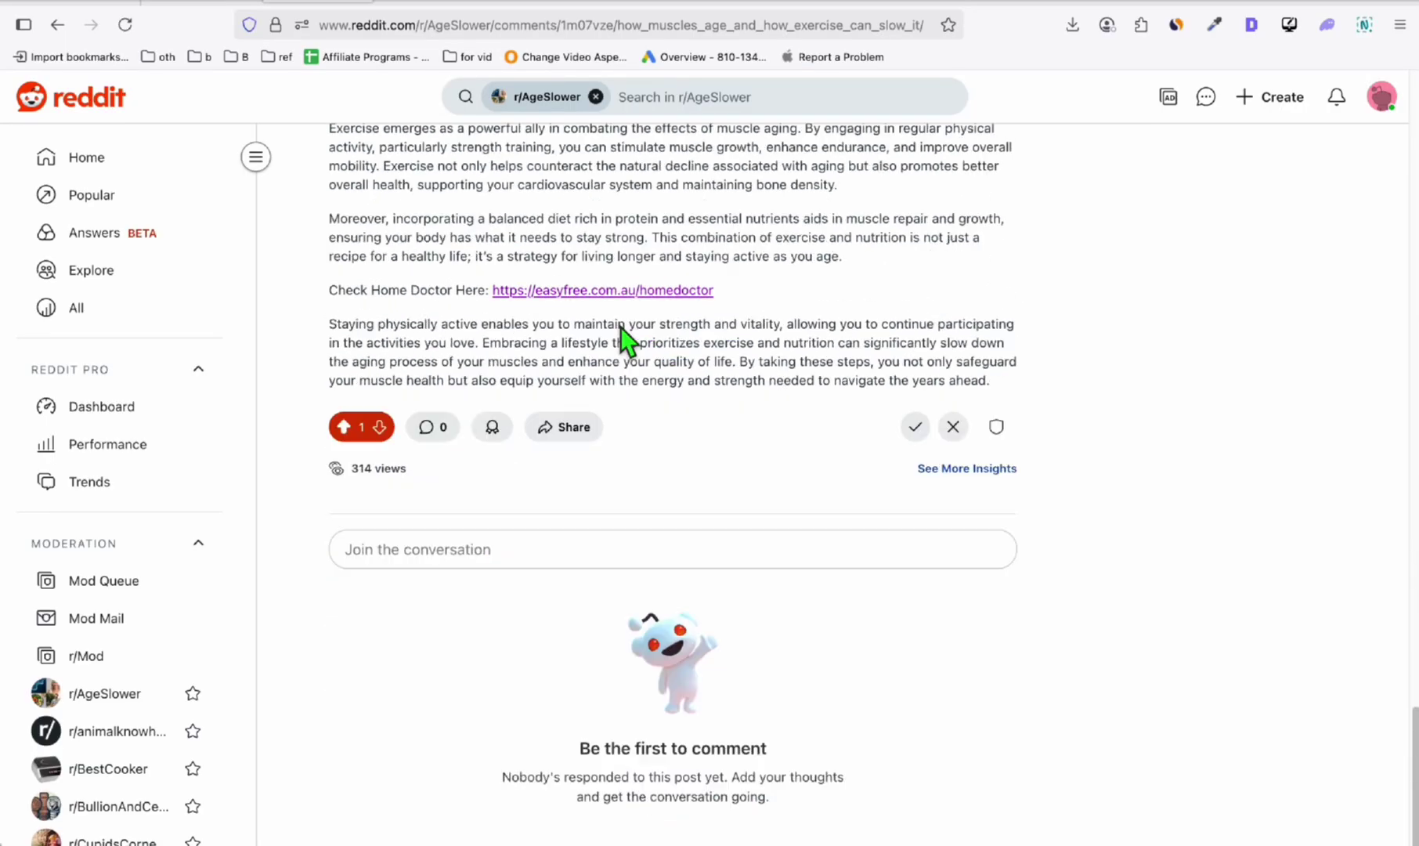
drag(319, 473, 384, 470)
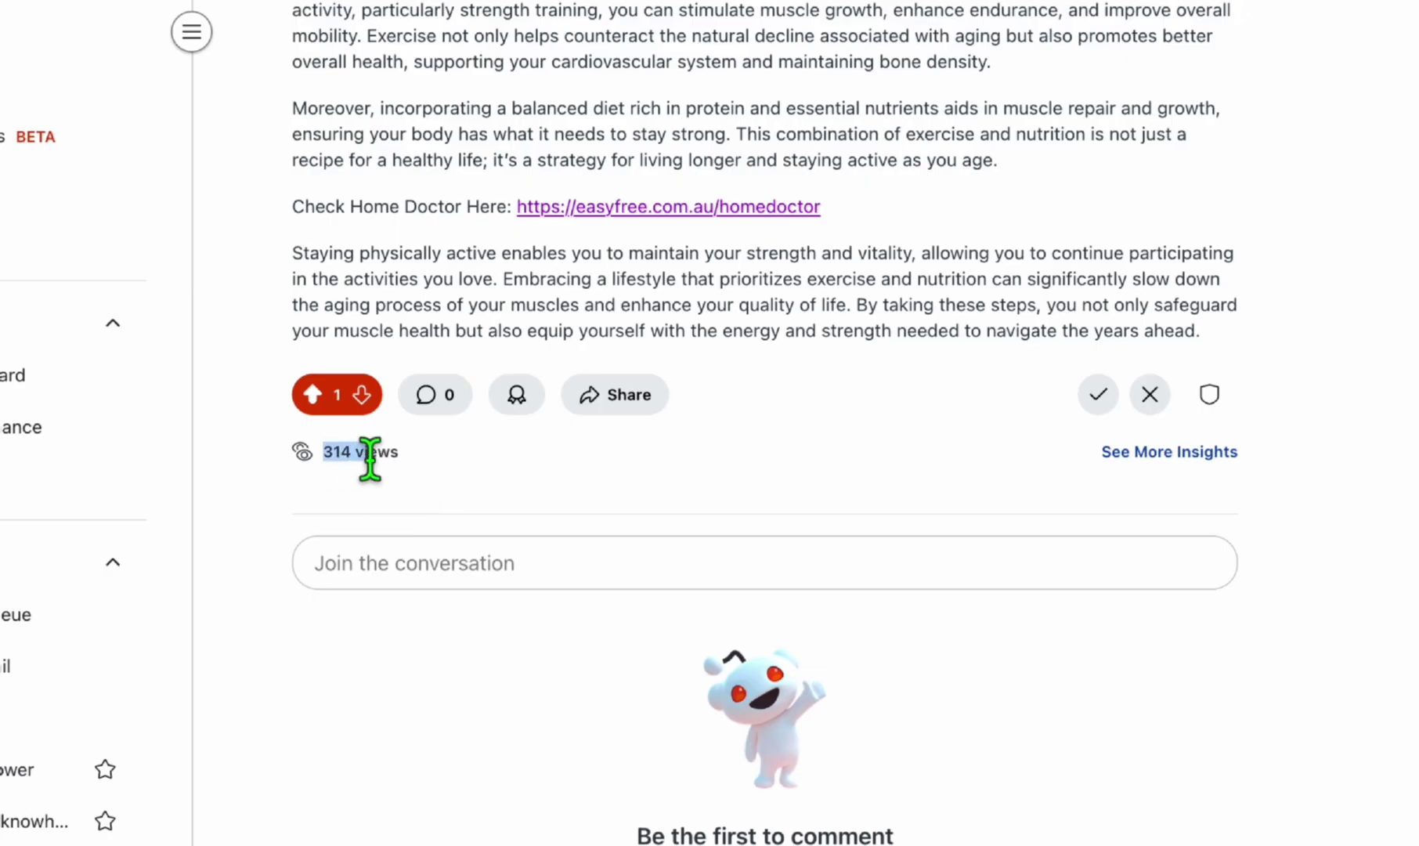
scroll(415, 191, up, 10)
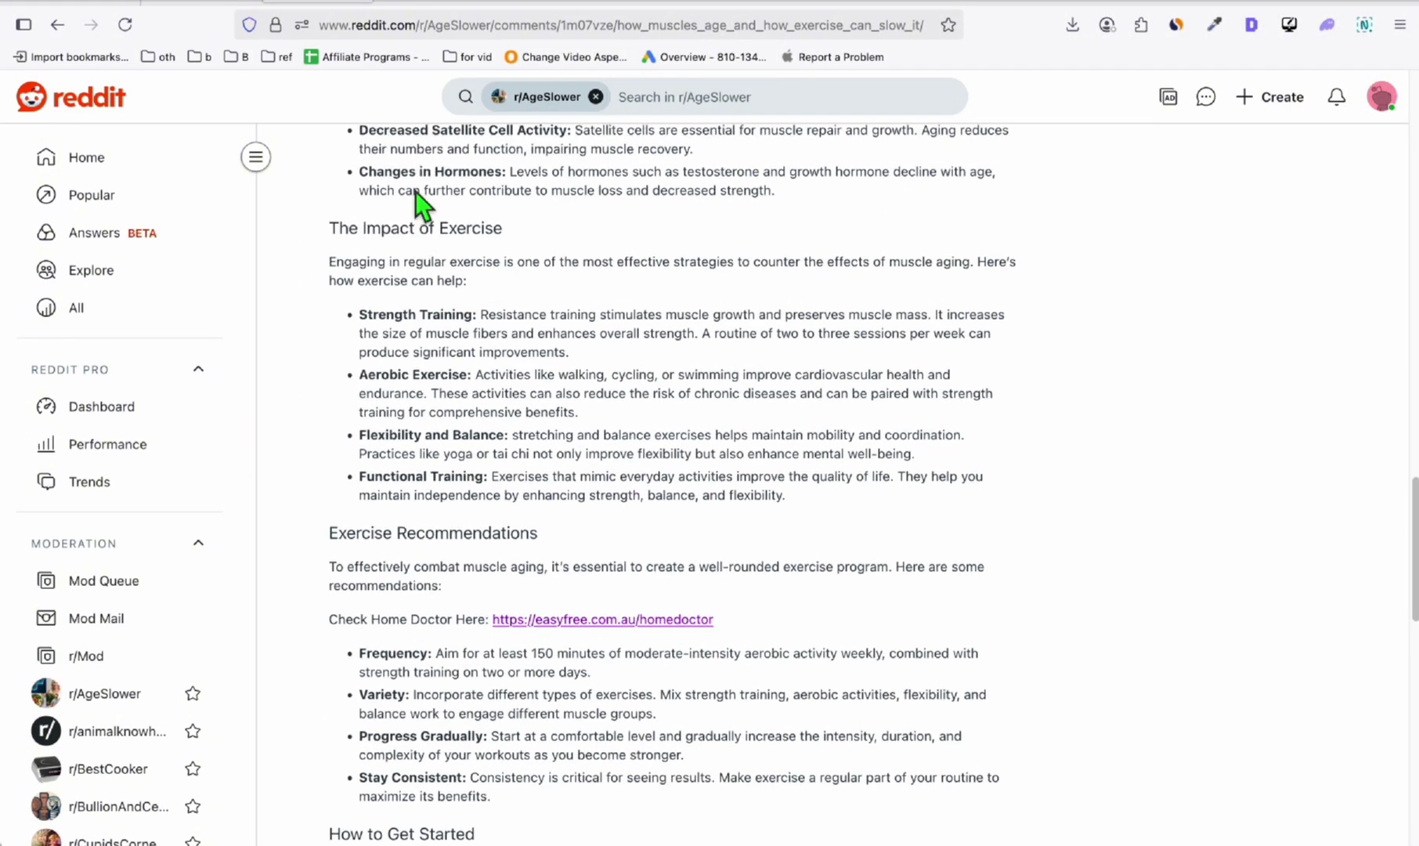
scroll(591, 229, up, 5)
scroll(591, 226, up, 5)
scroll(570, 210, up, 5)
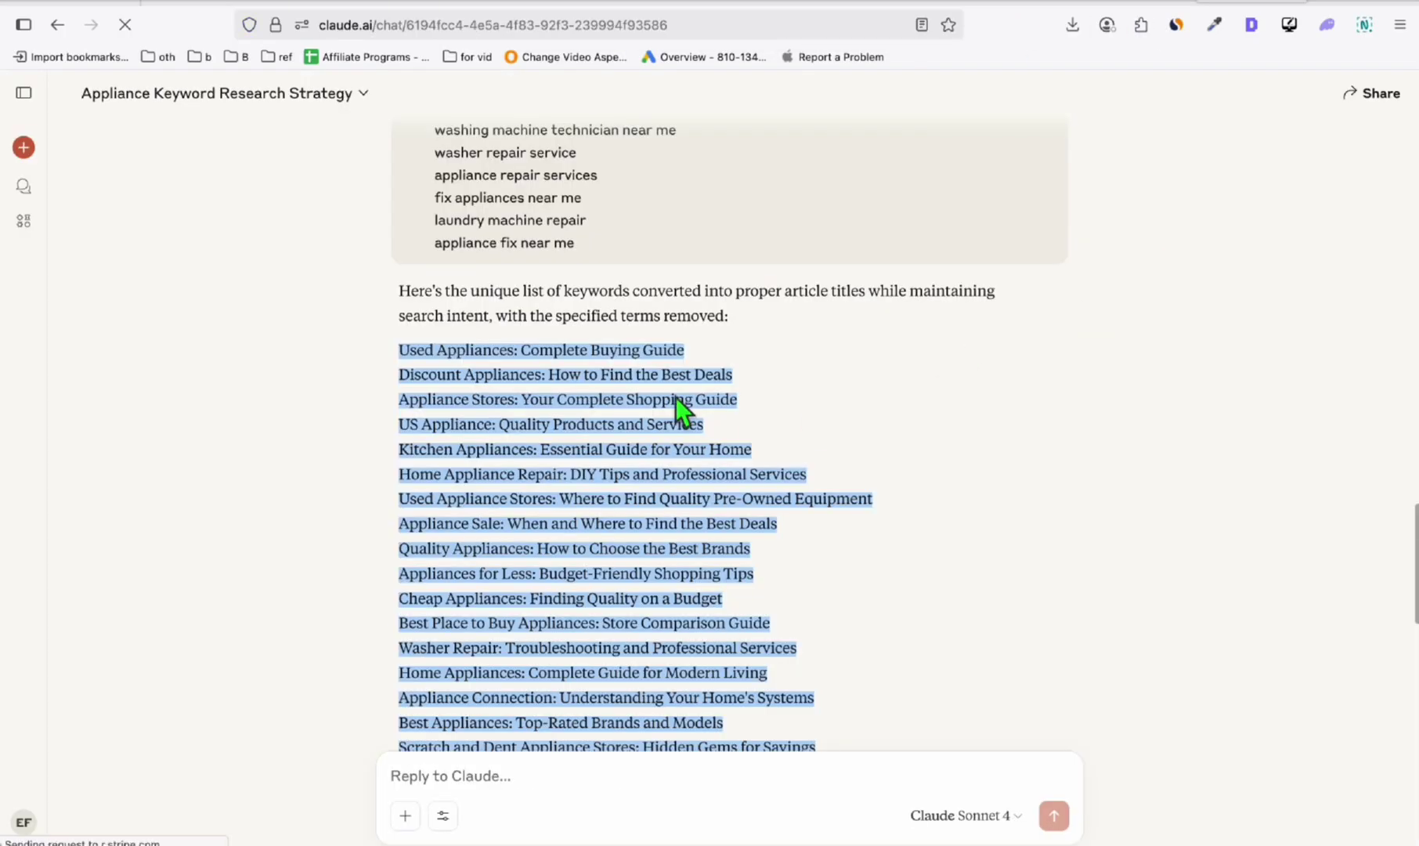
click(675, 397)
mouse_move(688, 350)
mouse_down()
mouse_move(414, 386)
mouse_move(814, 389)
mouse_up()
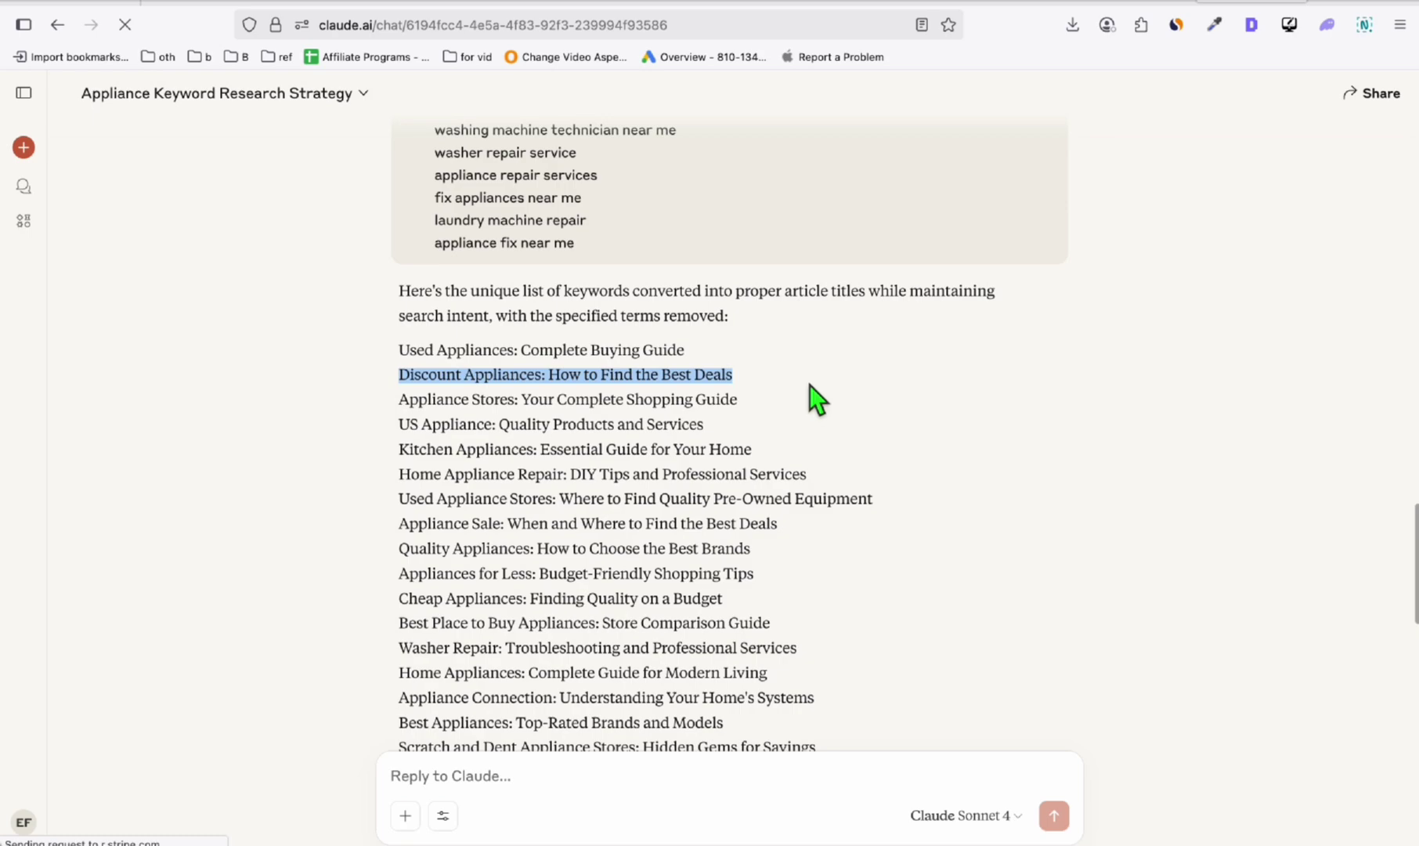
Highlight the title 'Used Appliances: Complete Buying Guide', then move to the Activepieces flow
drag(705, 358, 390, 364)
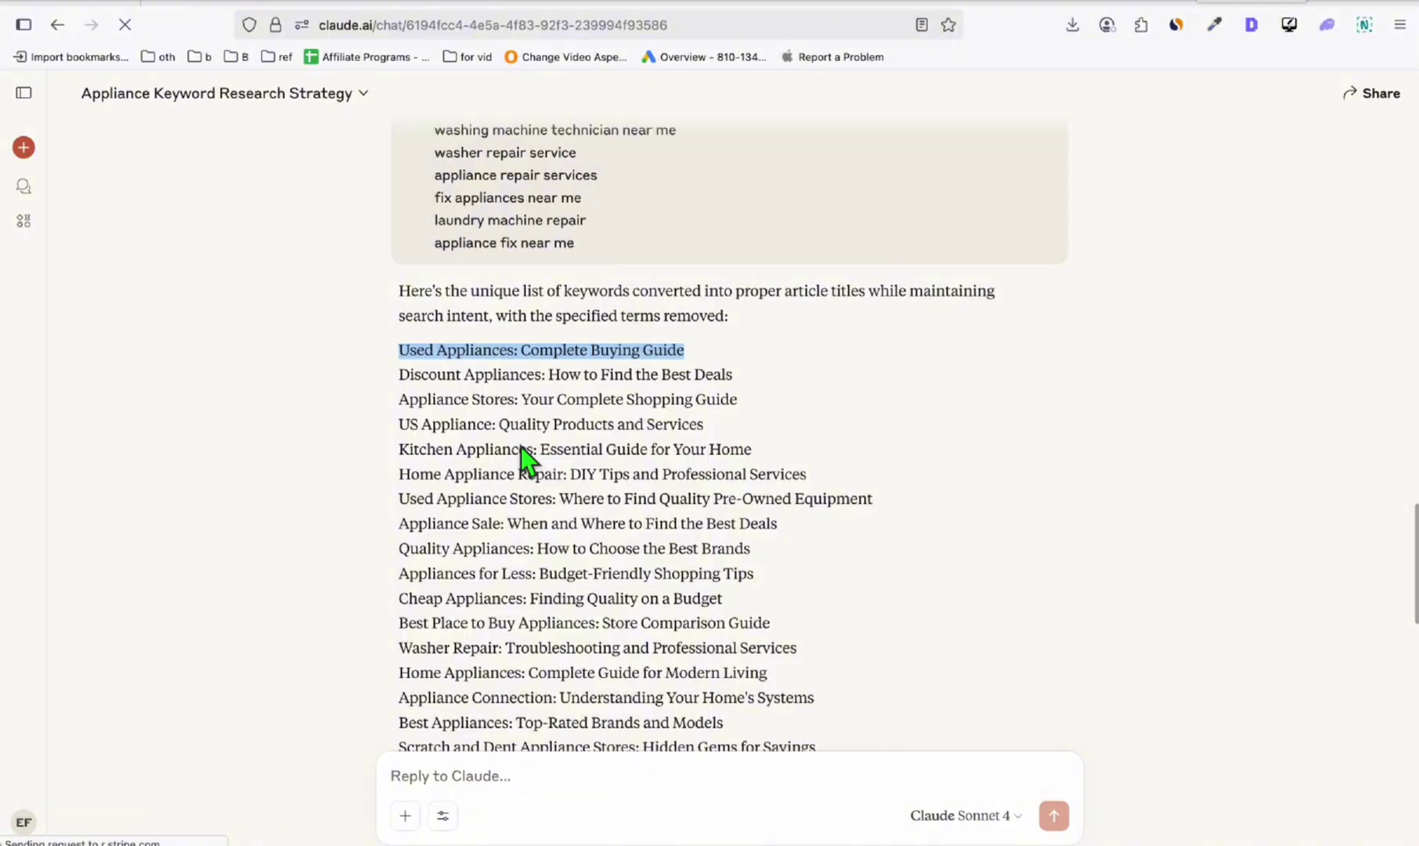
click(554, 8)
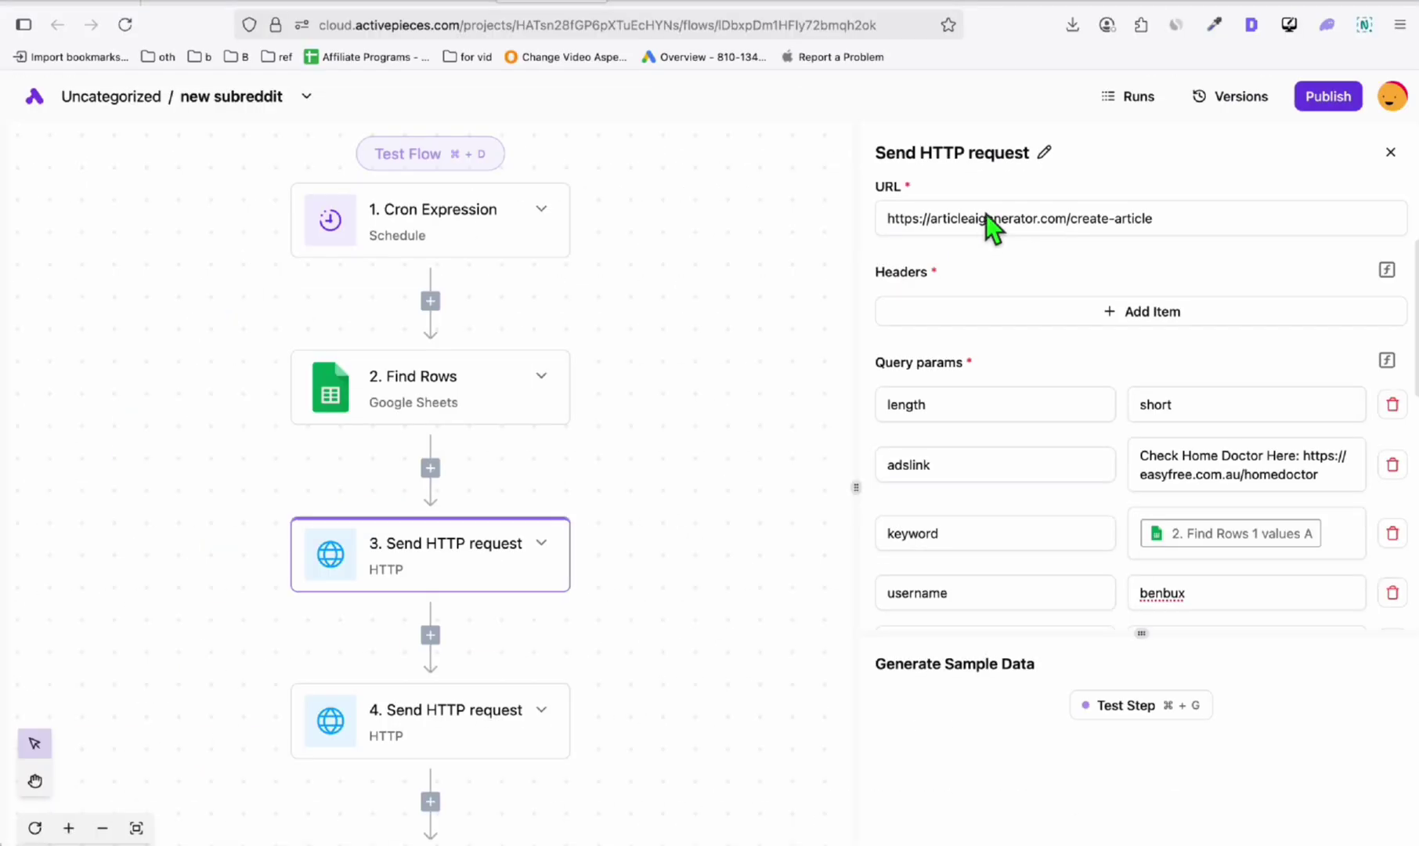
Check the Article AI Generator secret key, then view the Age Slower sheet's Find Rows step
key(ctrl+Tab)
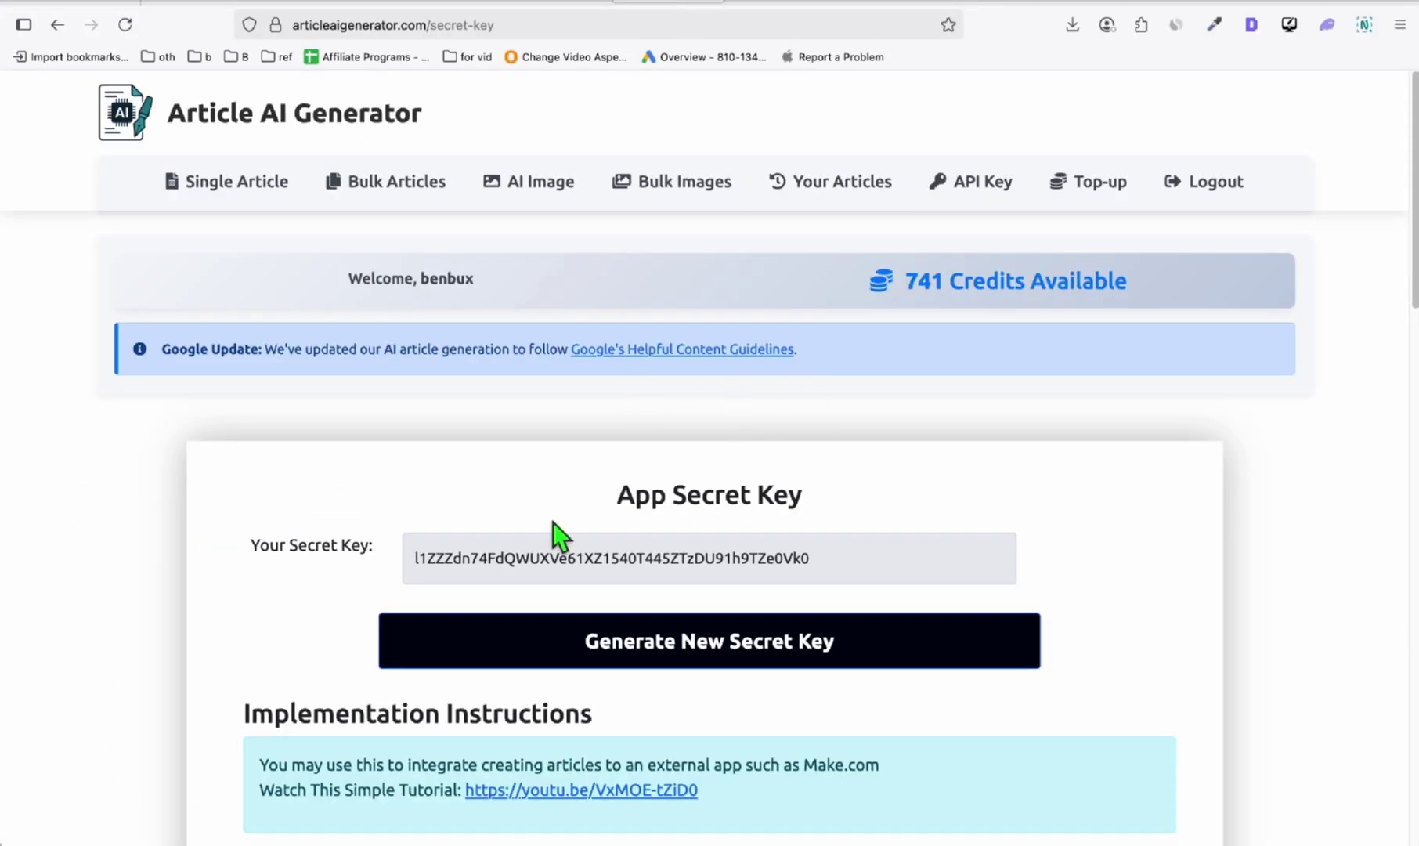
click(574, 545)
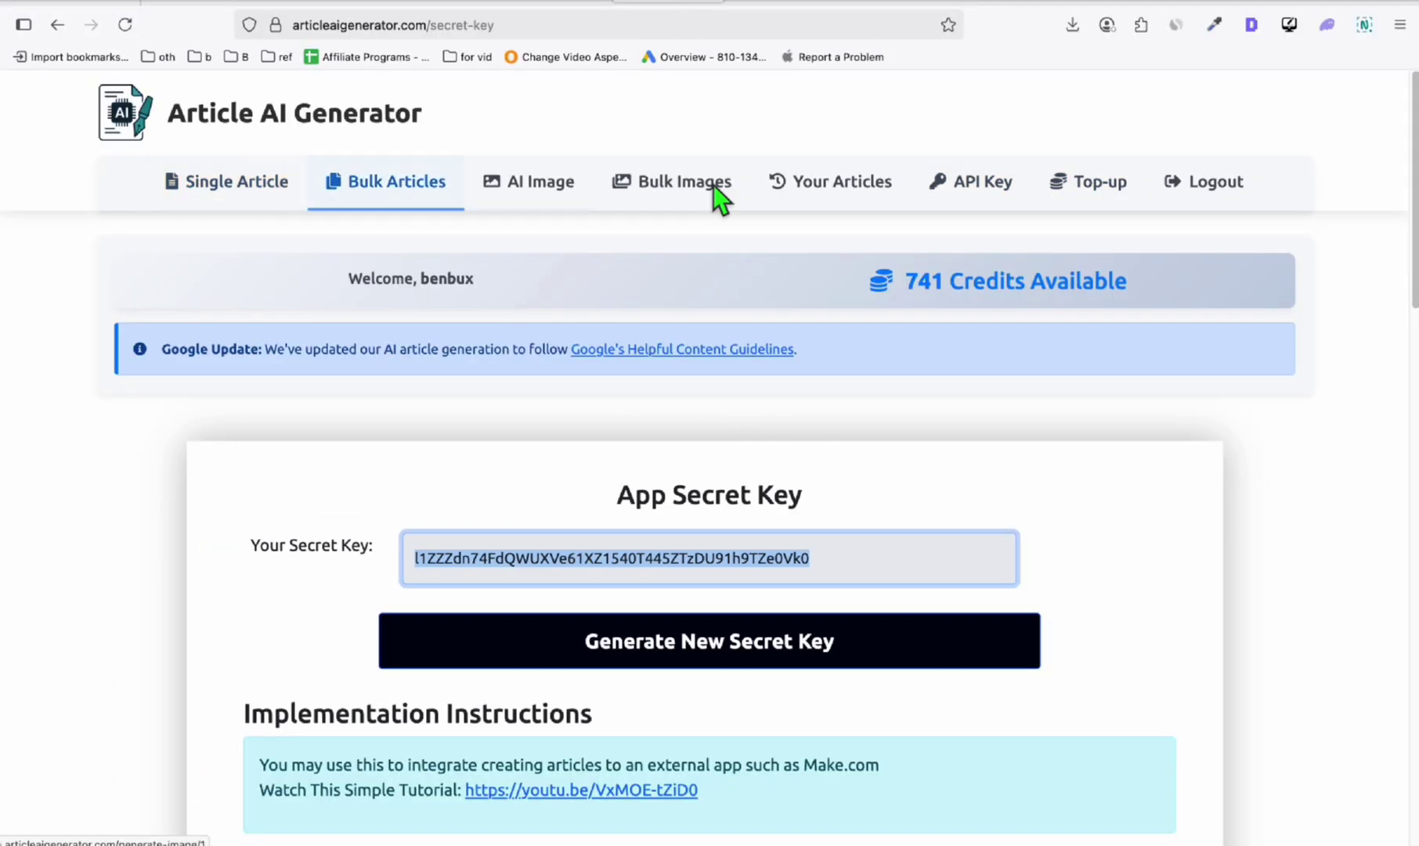
scroll(736, 340, down, 5)
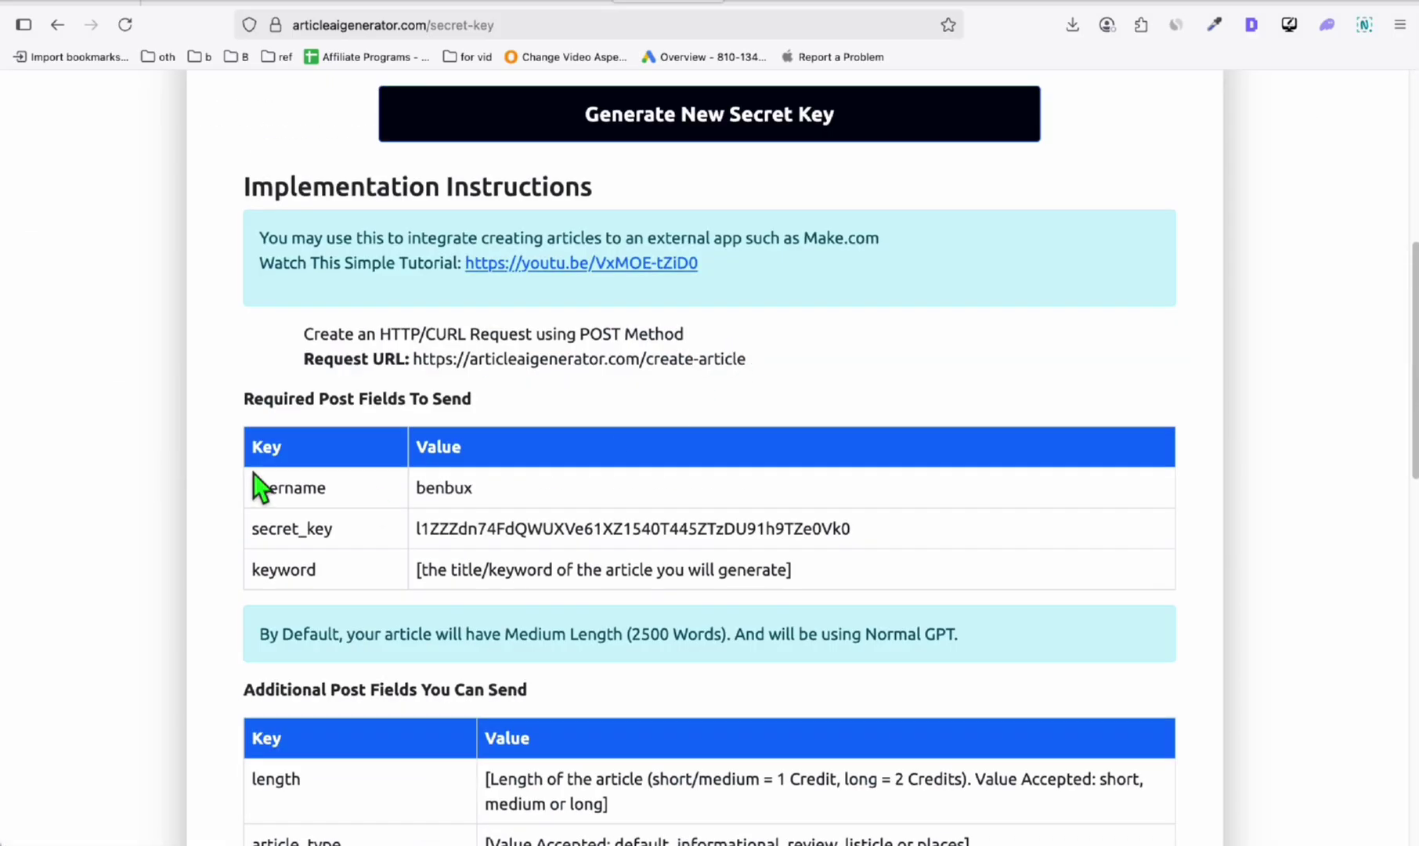
scroll(366, 605, down, 3)
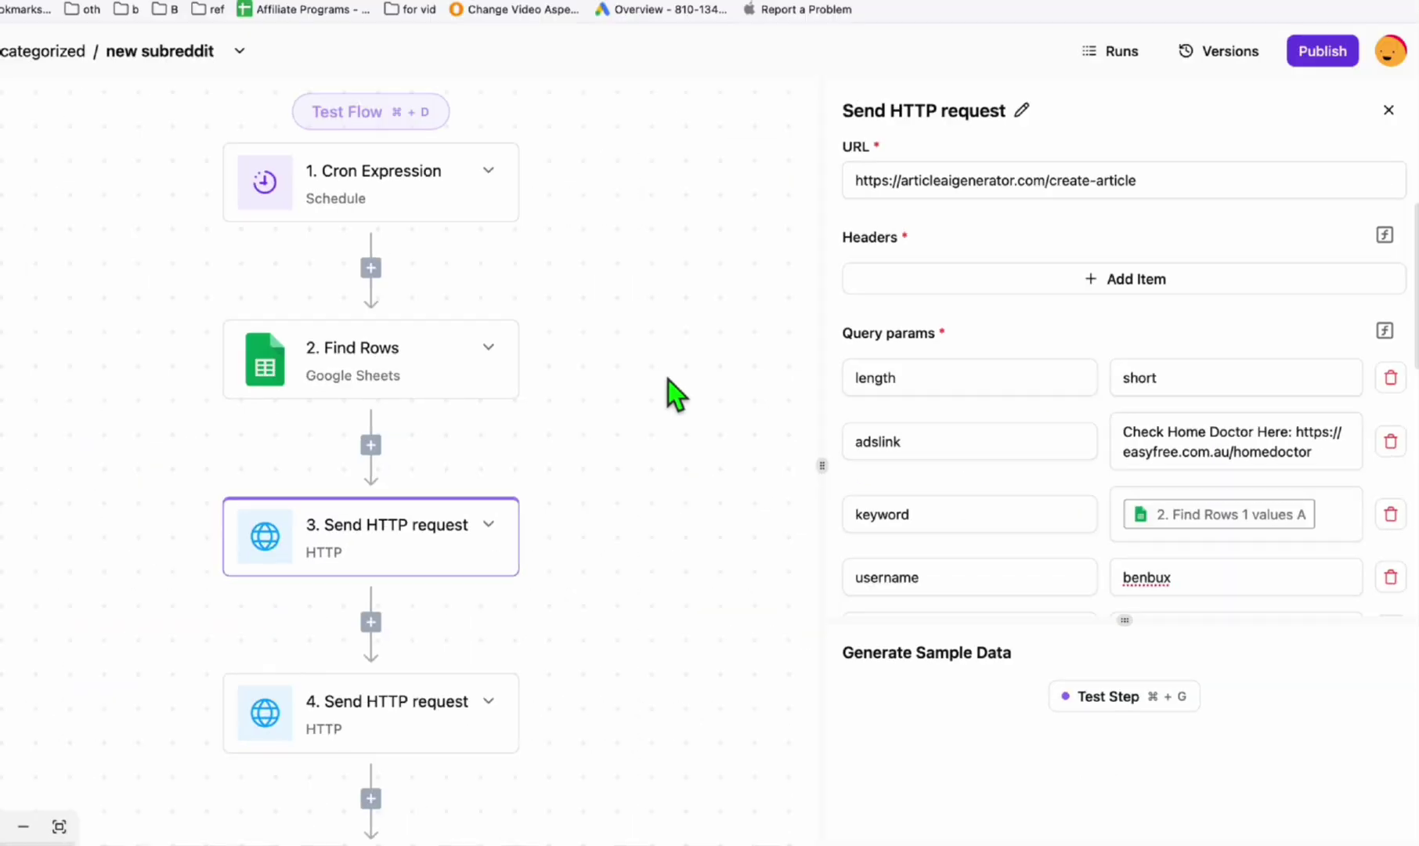
click(374, 363)
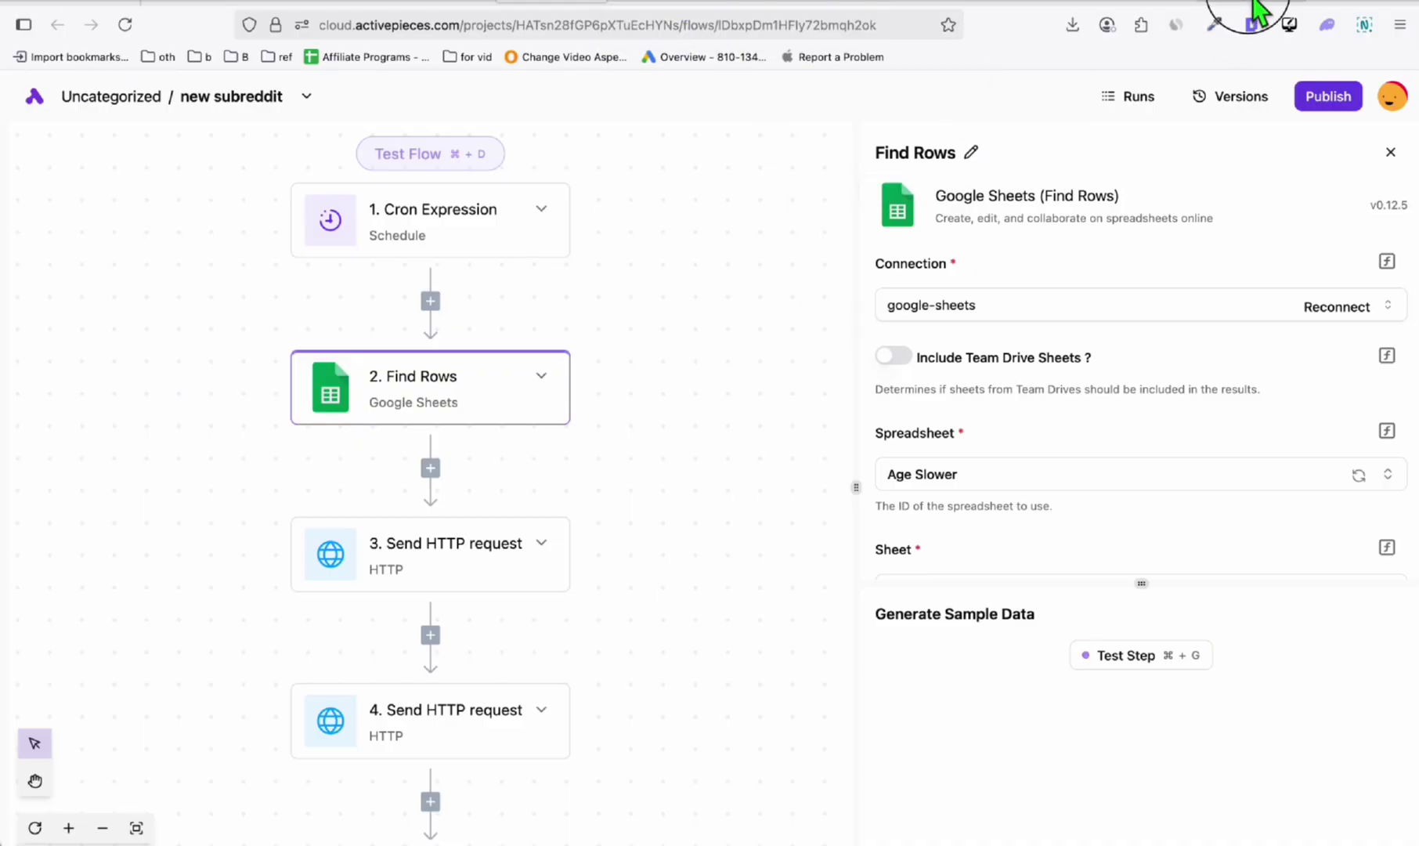
After glancing at Claude's titles, inspect step 4's POST URL circuitai.online/reddit-post, then return to Reddit
click(1278, 6)
drag(396, 375, 722, 506)
scroll(722, 513, down, 3)
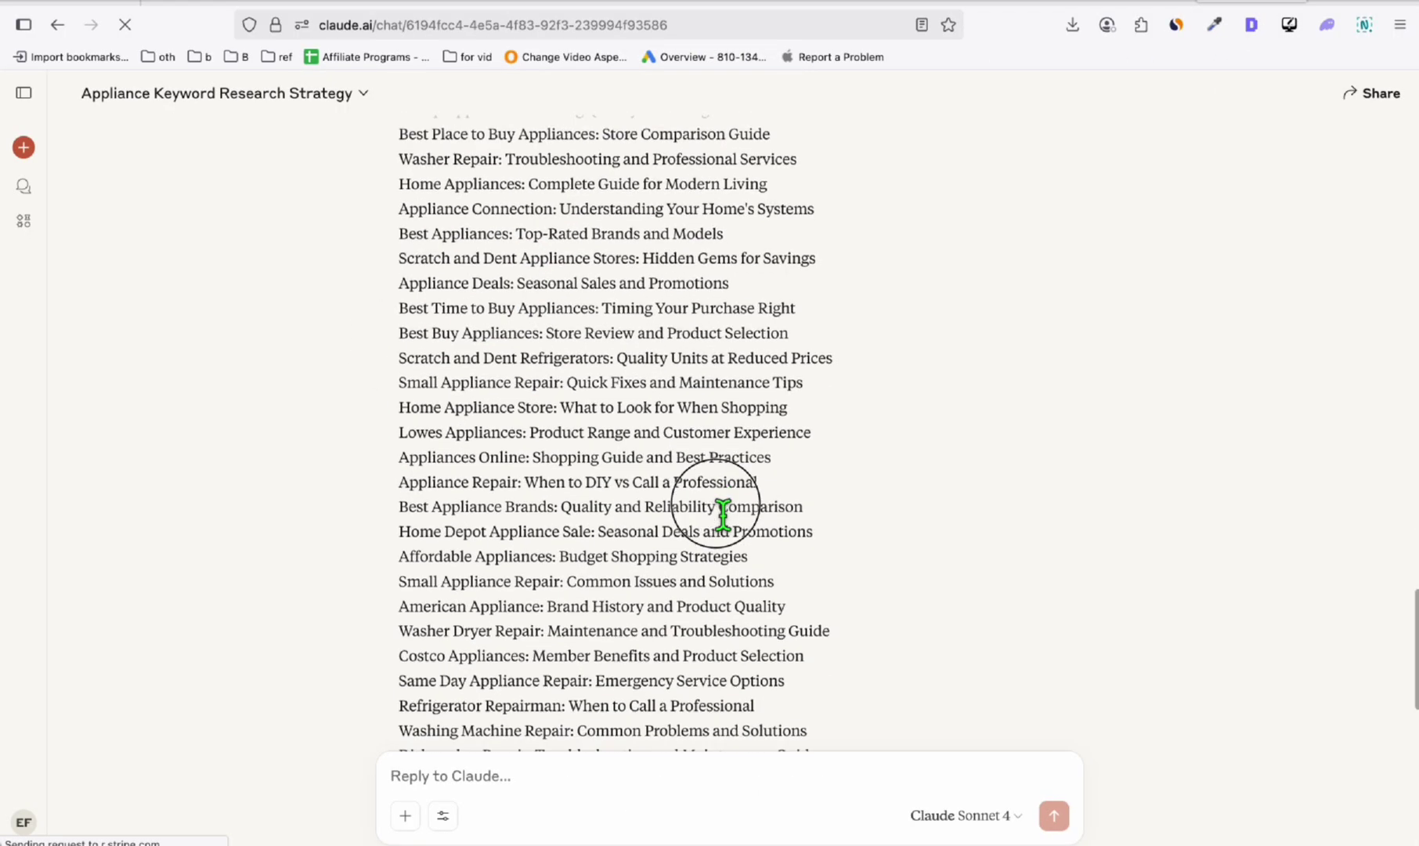
scroll(722, 513, down, 3)
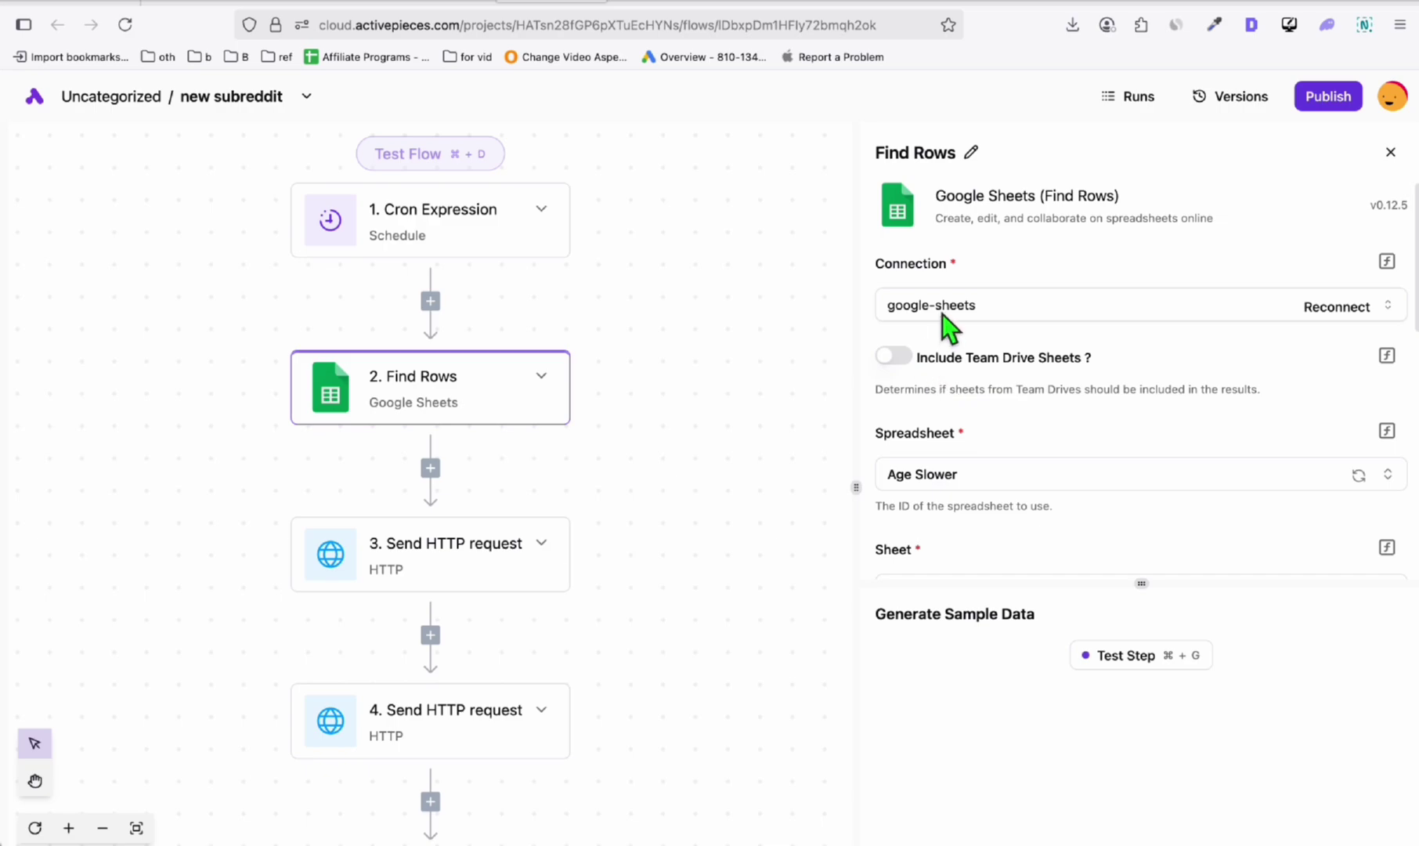
scroll(521, 333, down, 3)
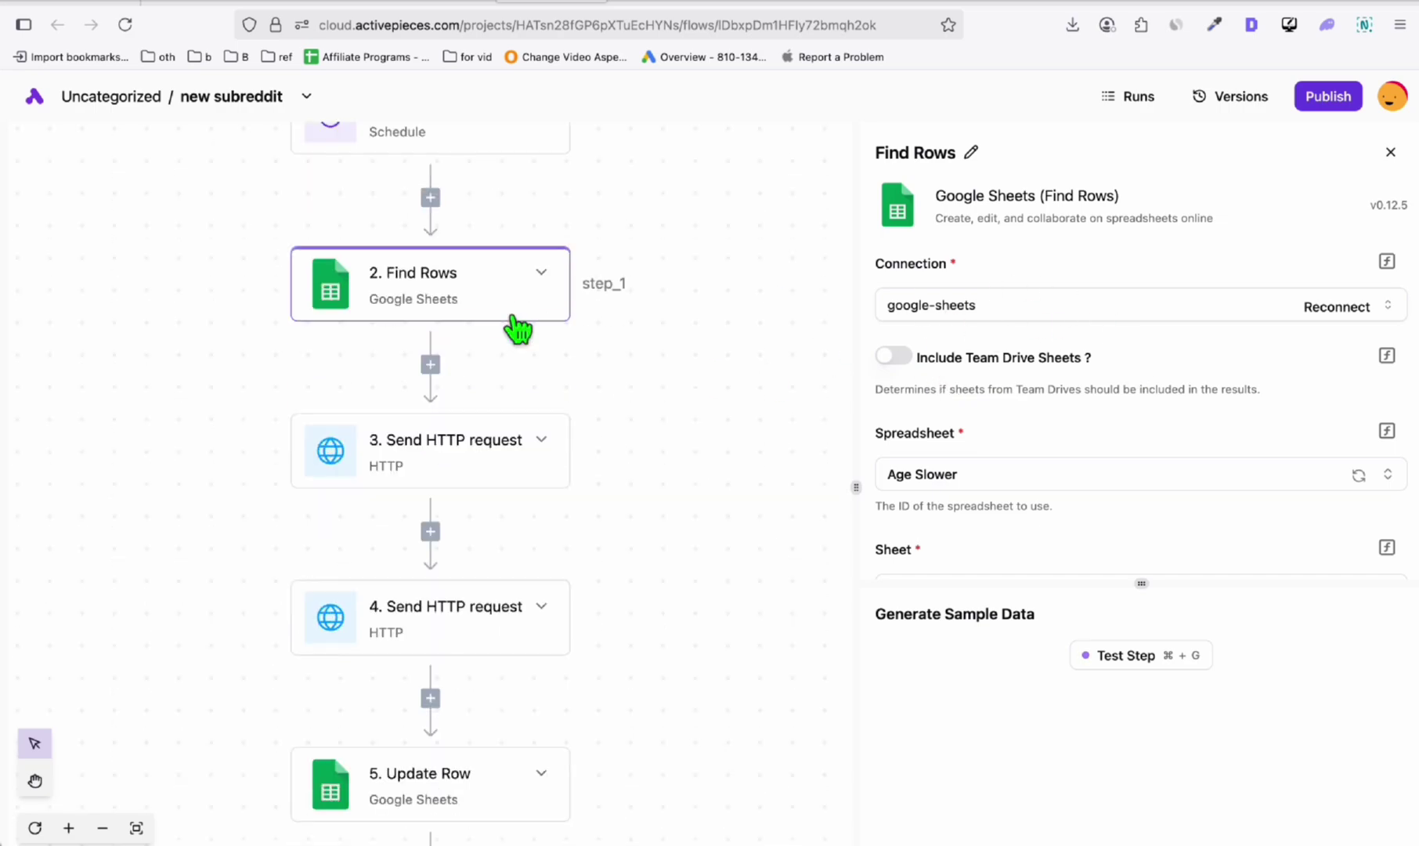
scroll(515, 325, up, 5)
scroll(547, 402, down, 4)
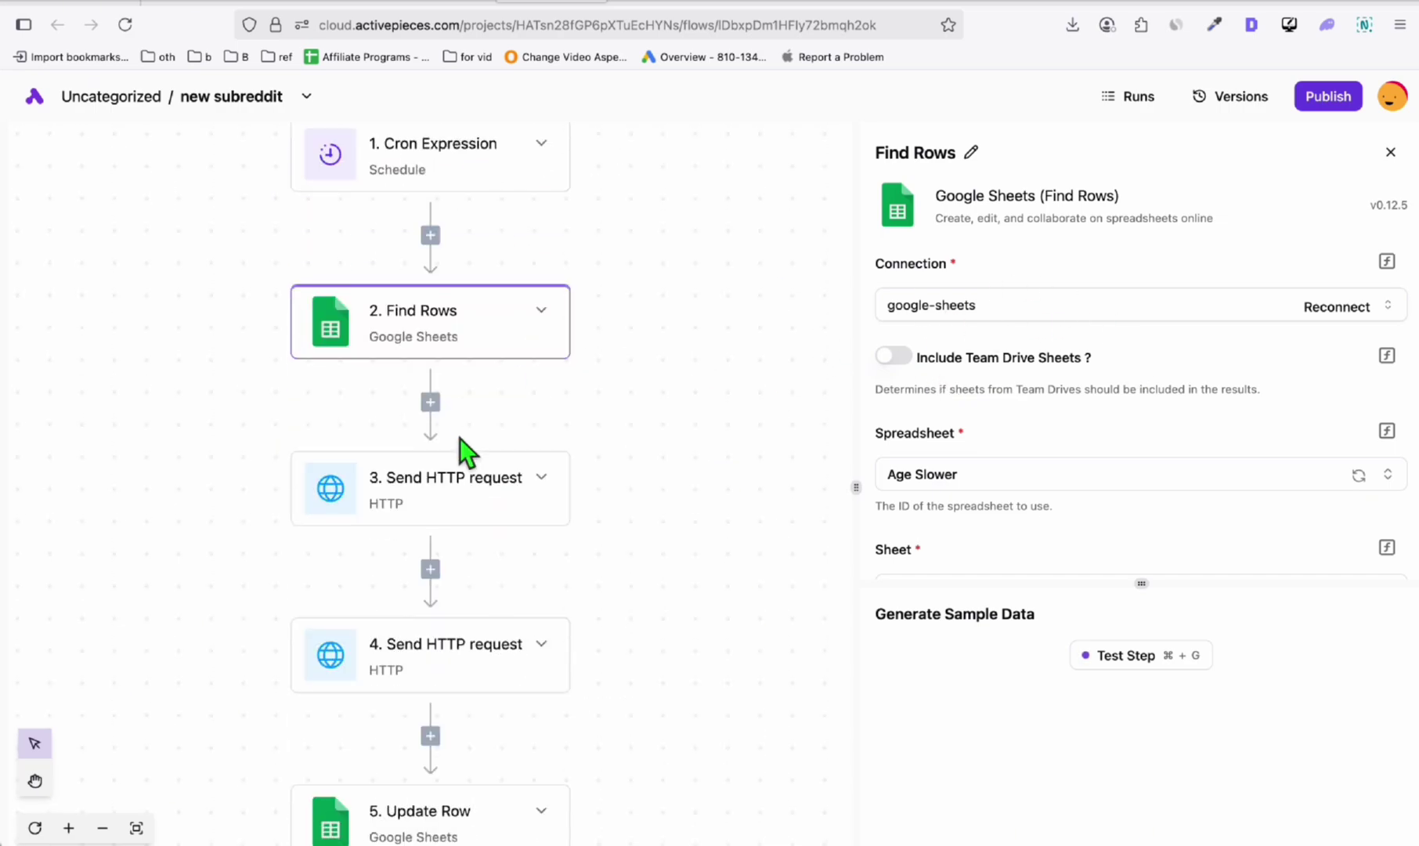
click(488, 673)
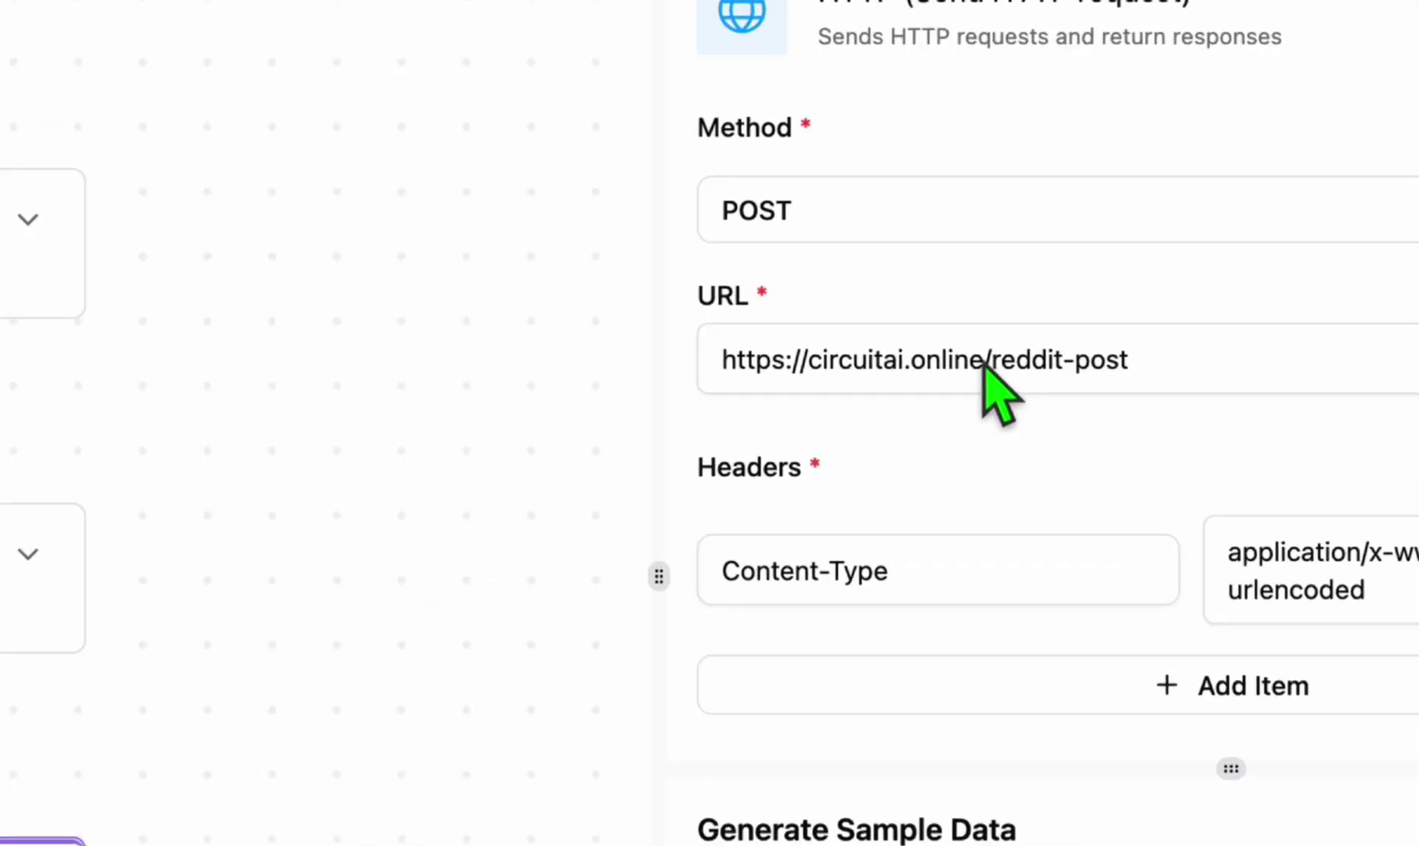
drag(985, 367, 807, 366)
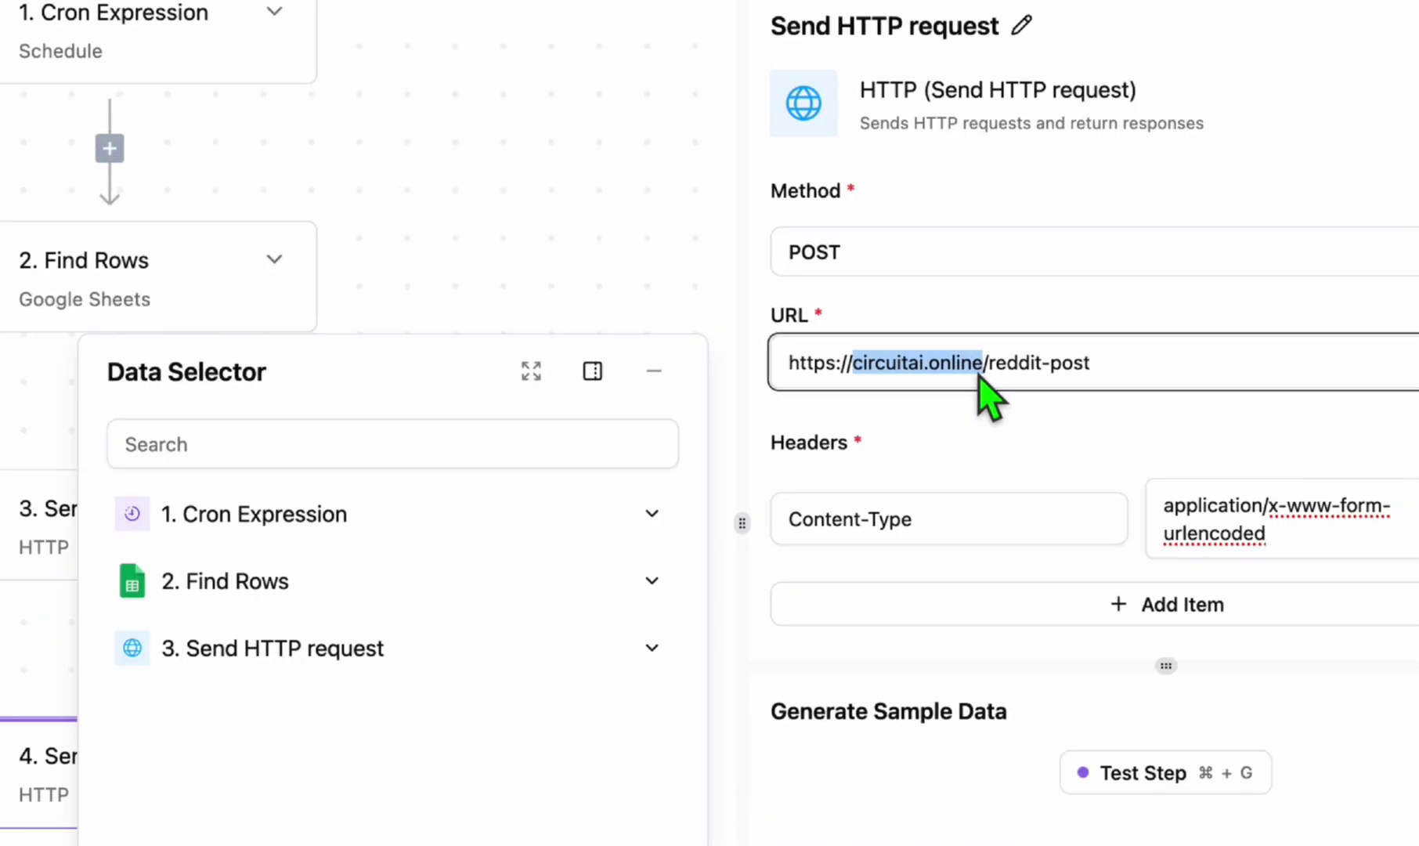
click(725, 241)
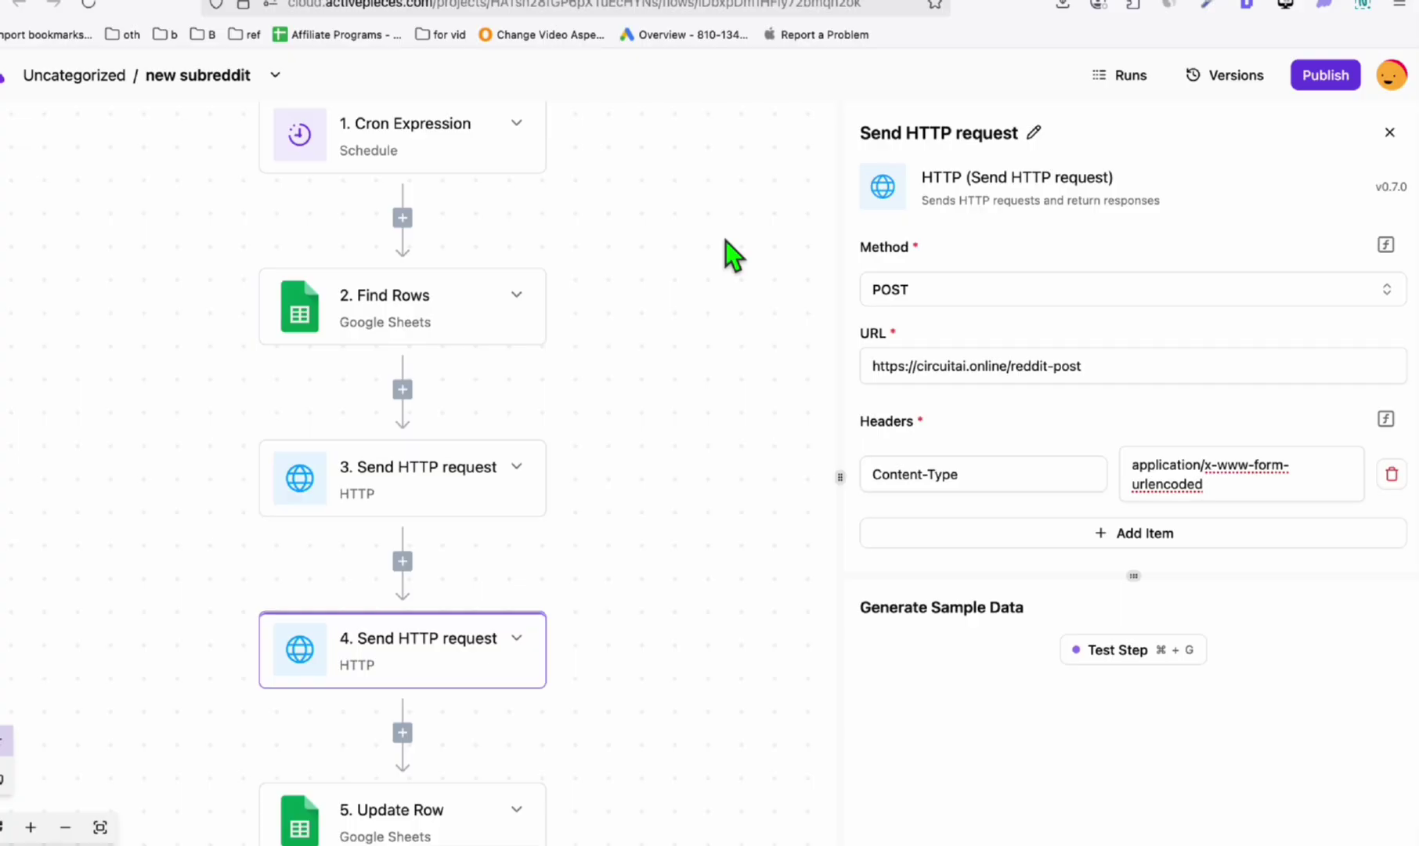
scroll(491, 329, down, 1)
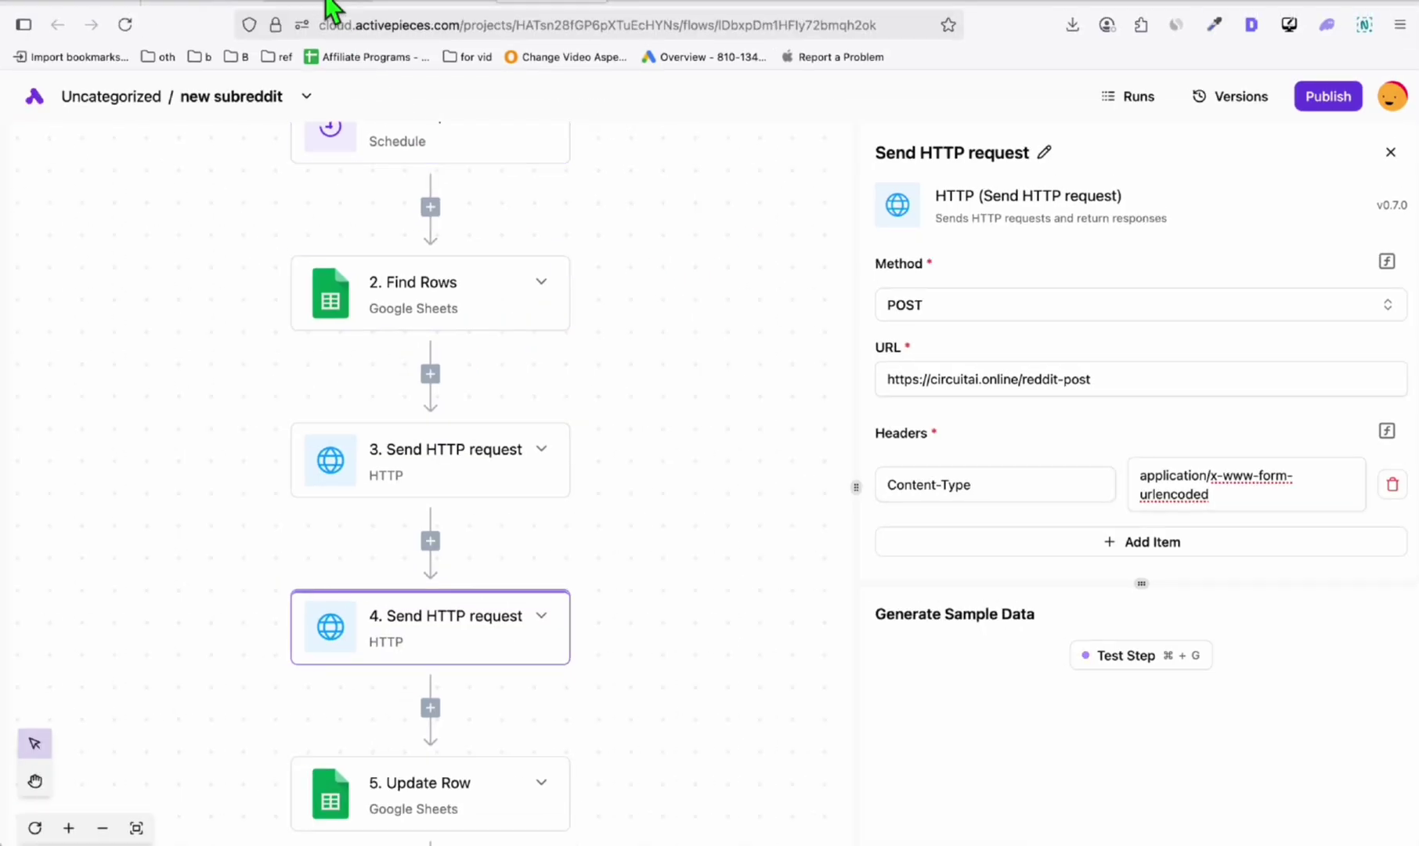
click(333, 5)
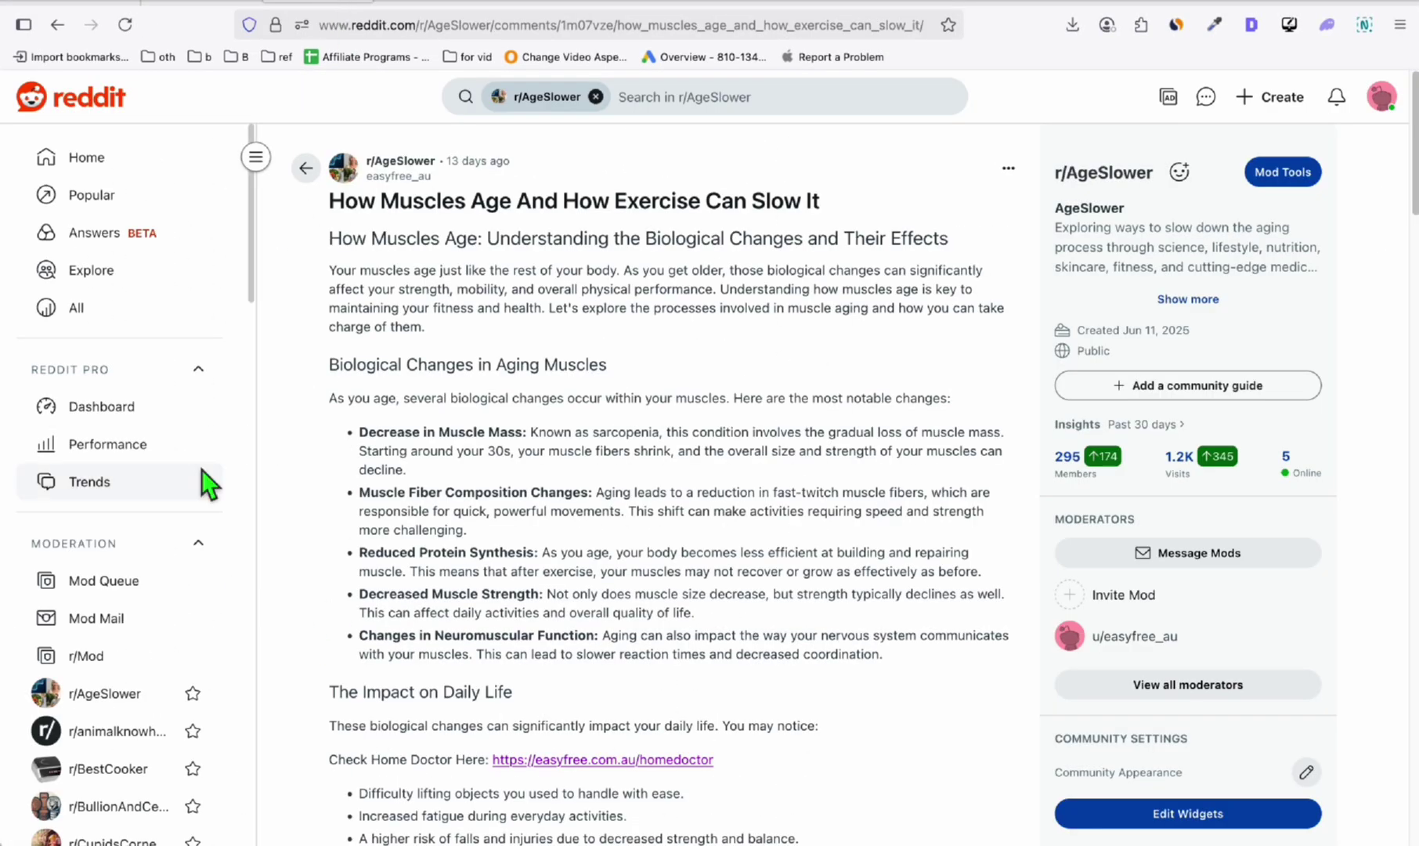
Go back to the r/AgeSlower feed and glance at the Amazon and Amazon Associates tabs
click(303, 170)
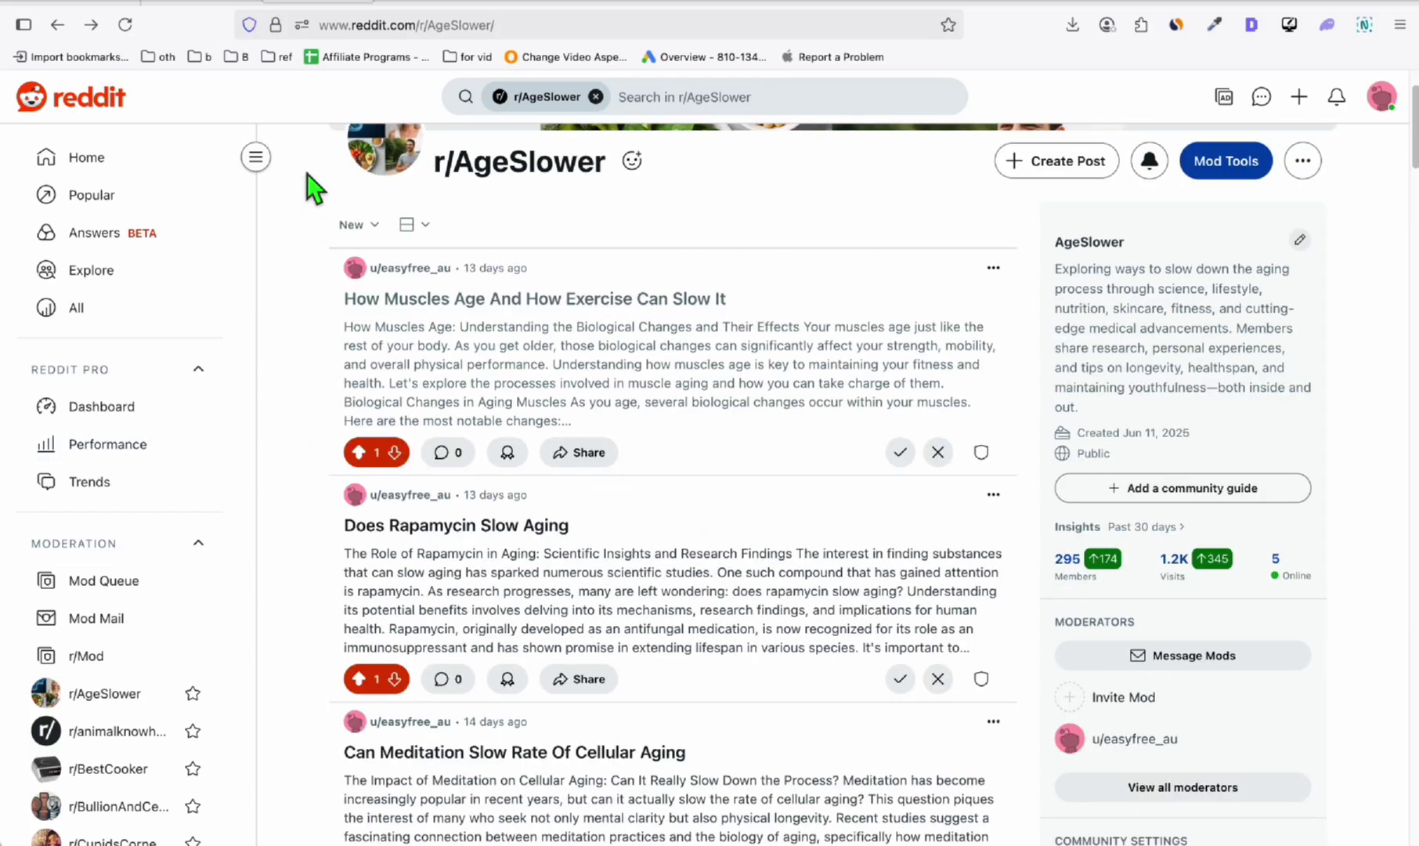
click(1014, 6)
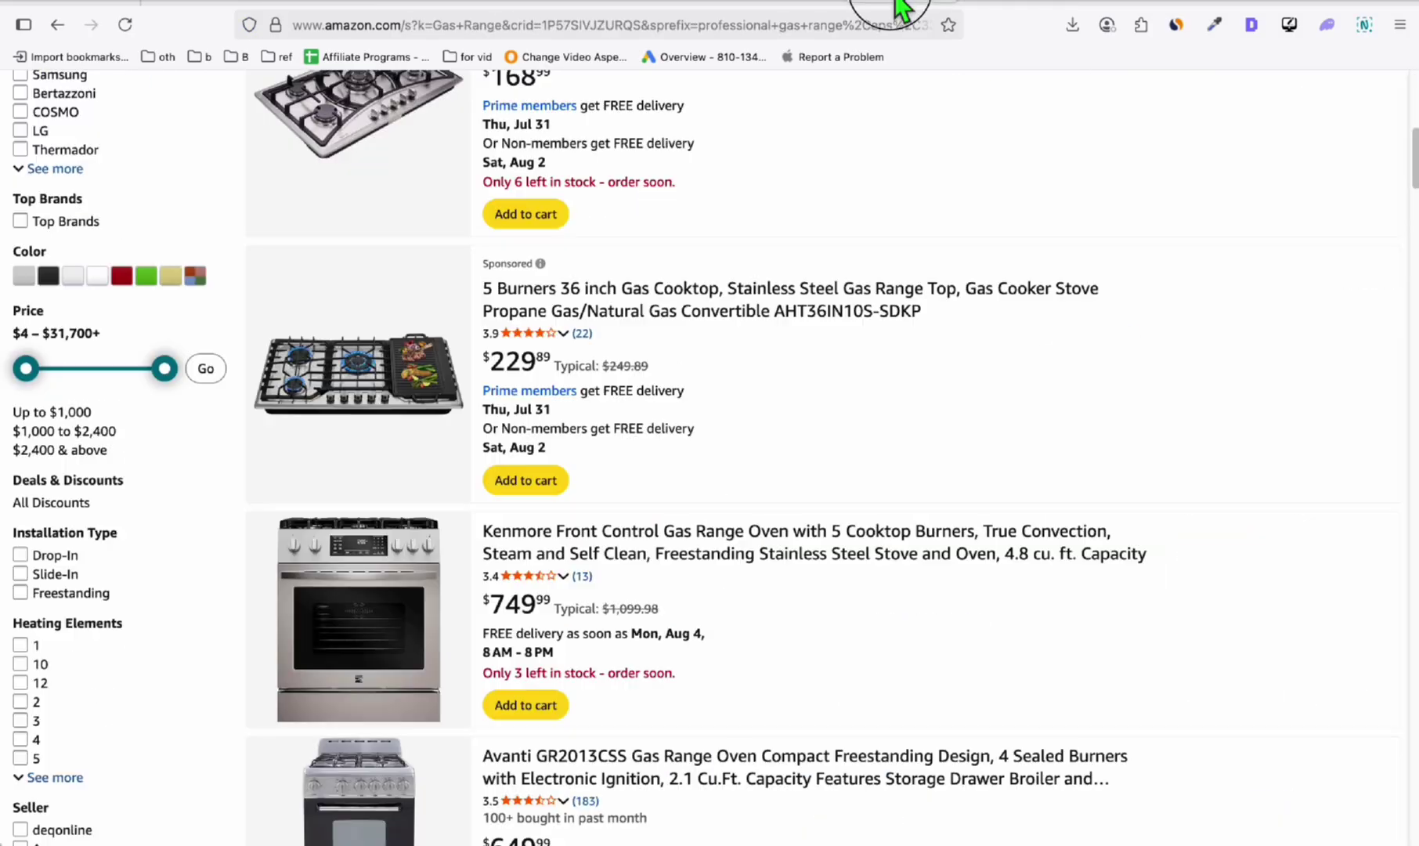
click(1142, 9)
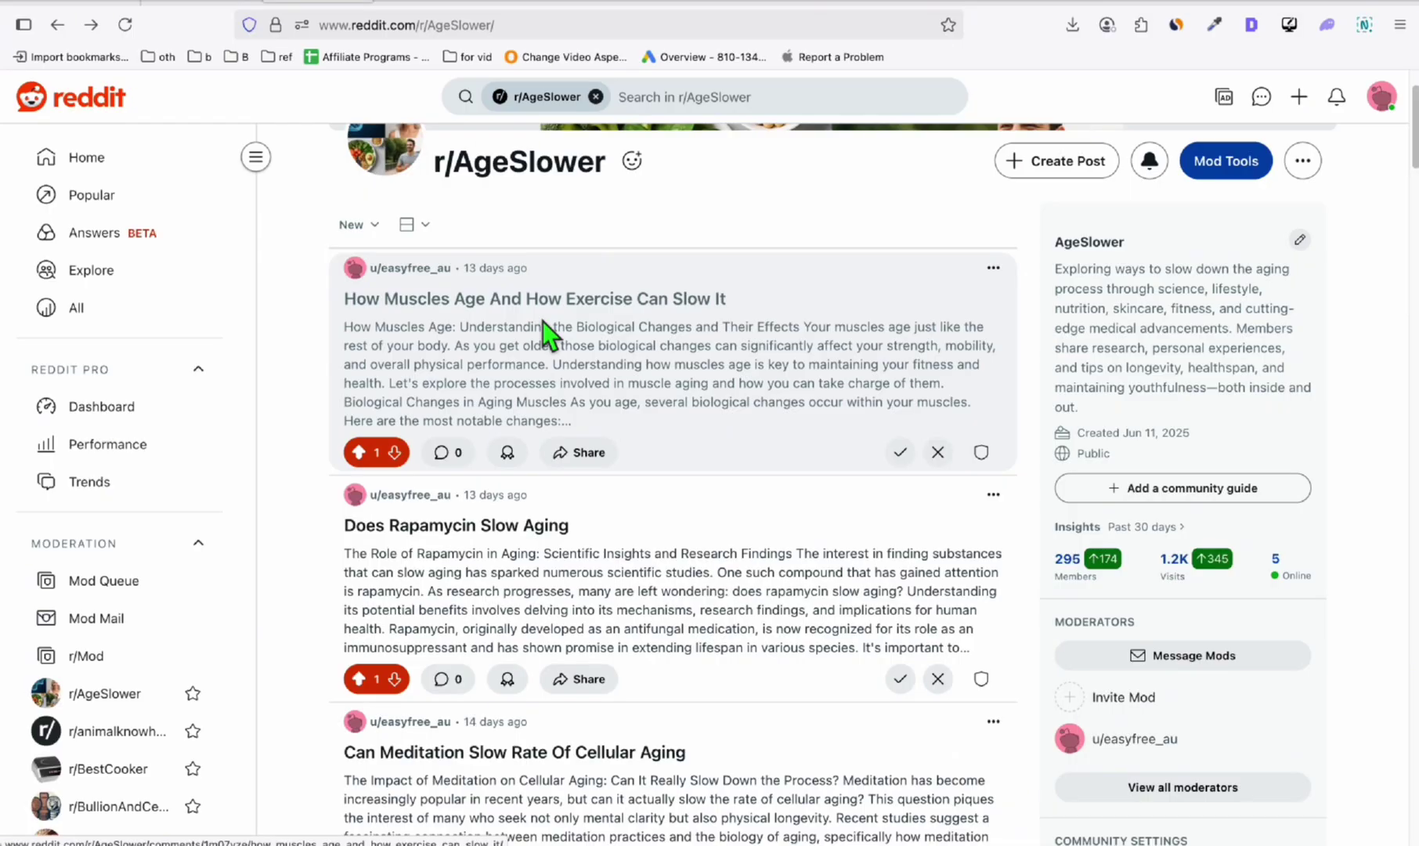
scroll(562, 490, down, 2)
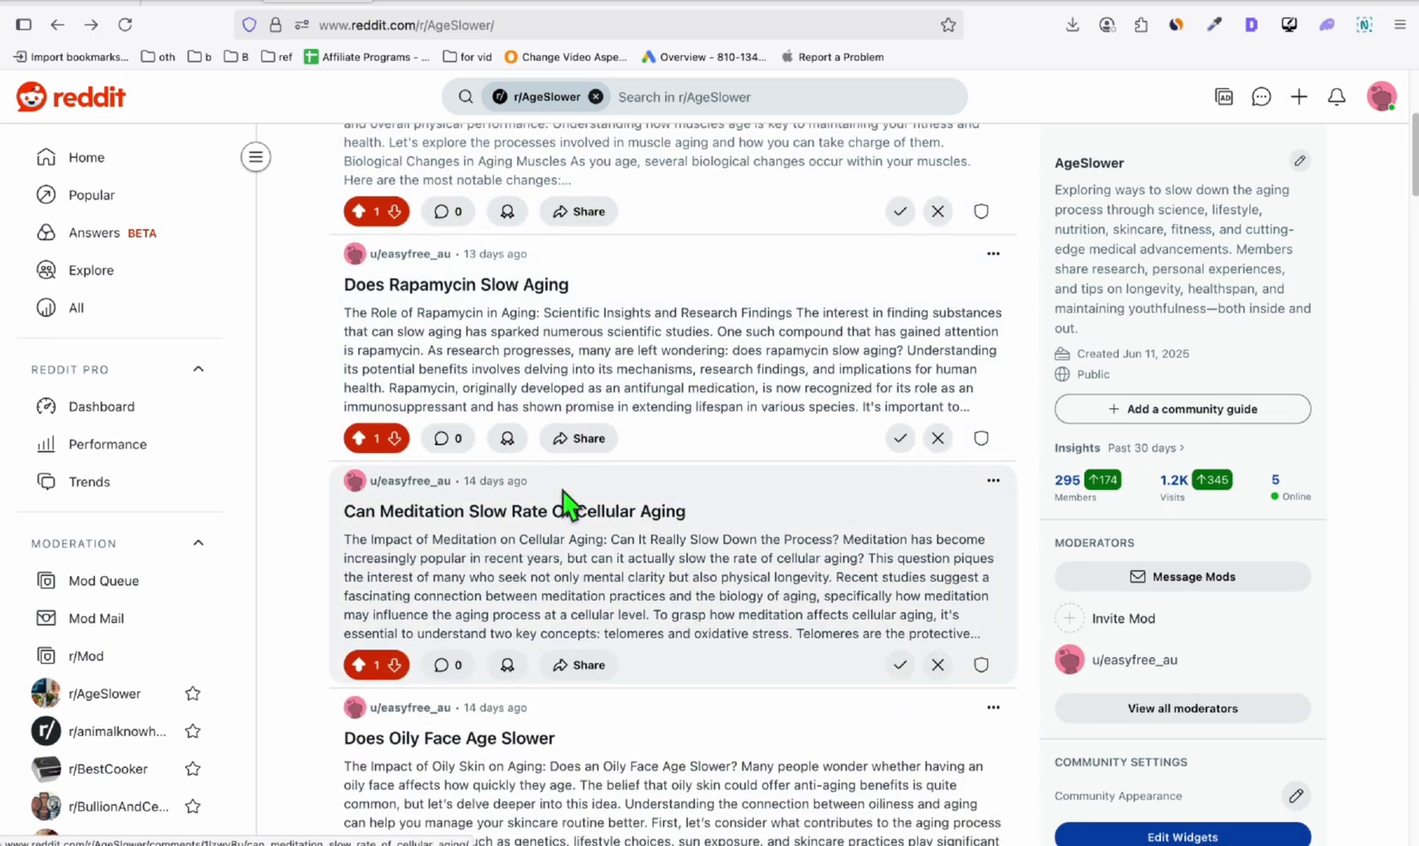